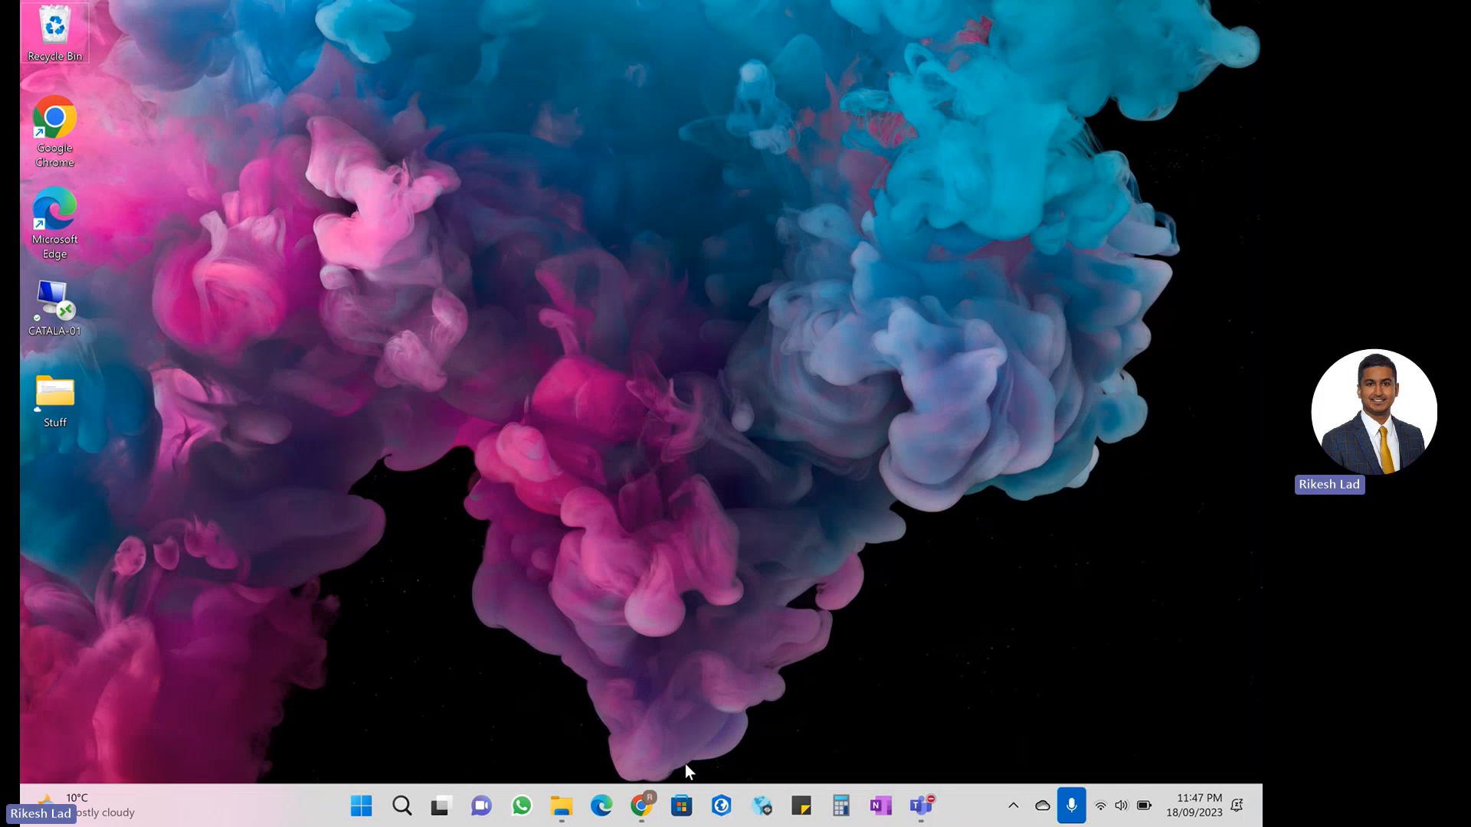
- Switch to Chrome, put the GeoServer Download page first, and review the Metadata extension's installation instructions in the user manual
left_click(654, 802)
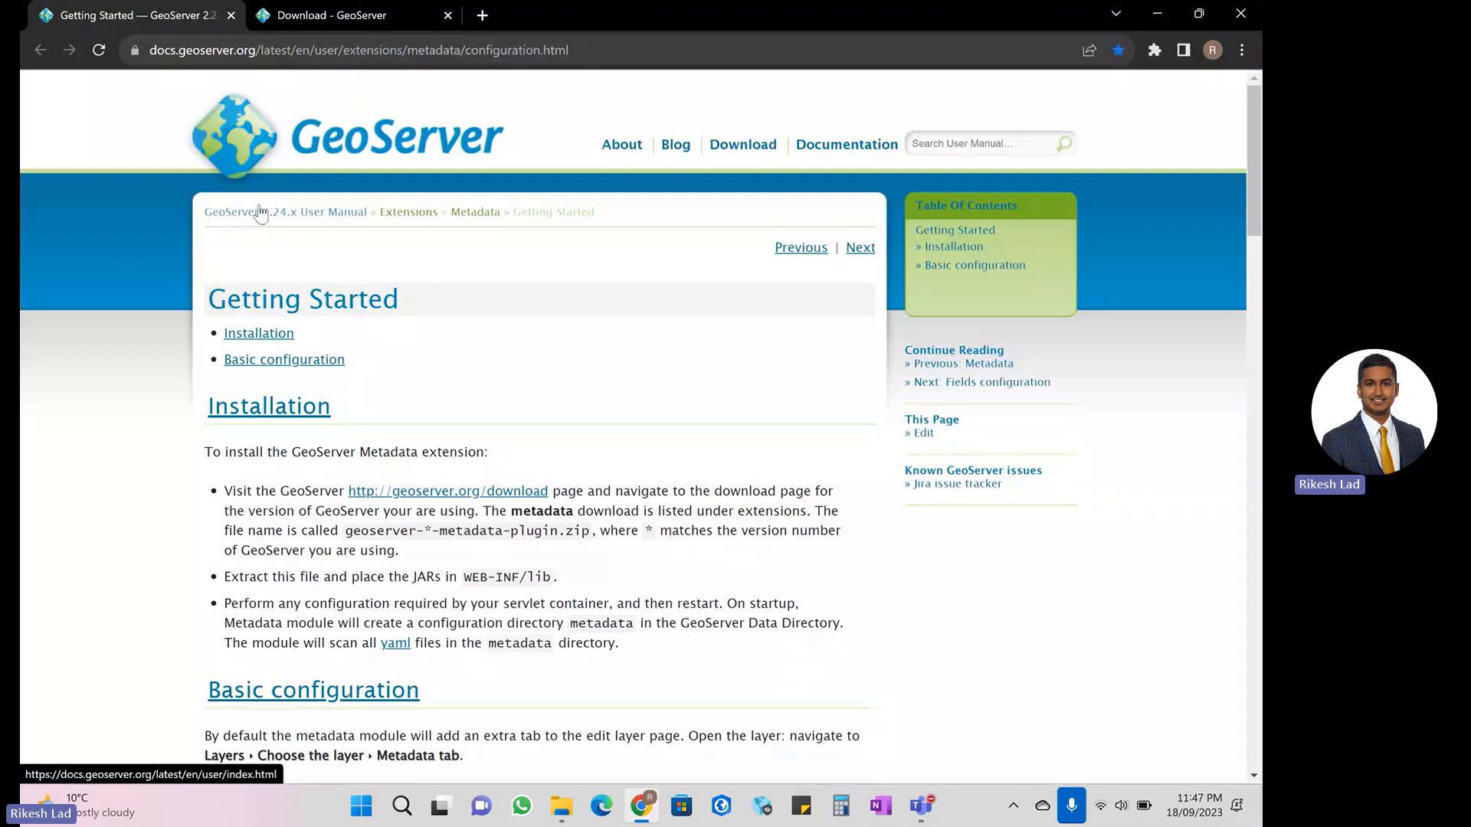
left_click(336, 21)
left_click_drag(336, 21, 167, 26)
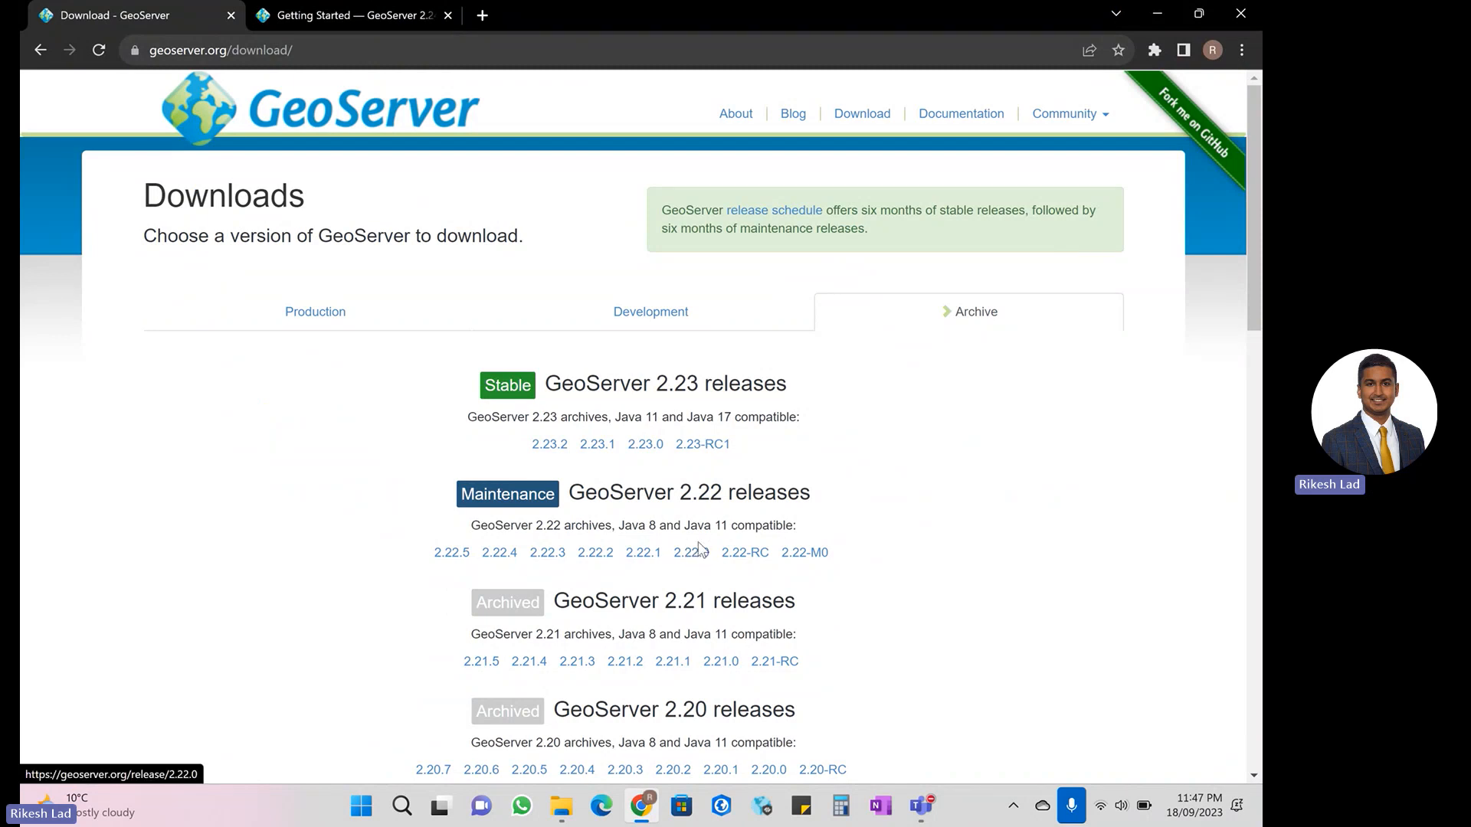
left_click(357, 10)
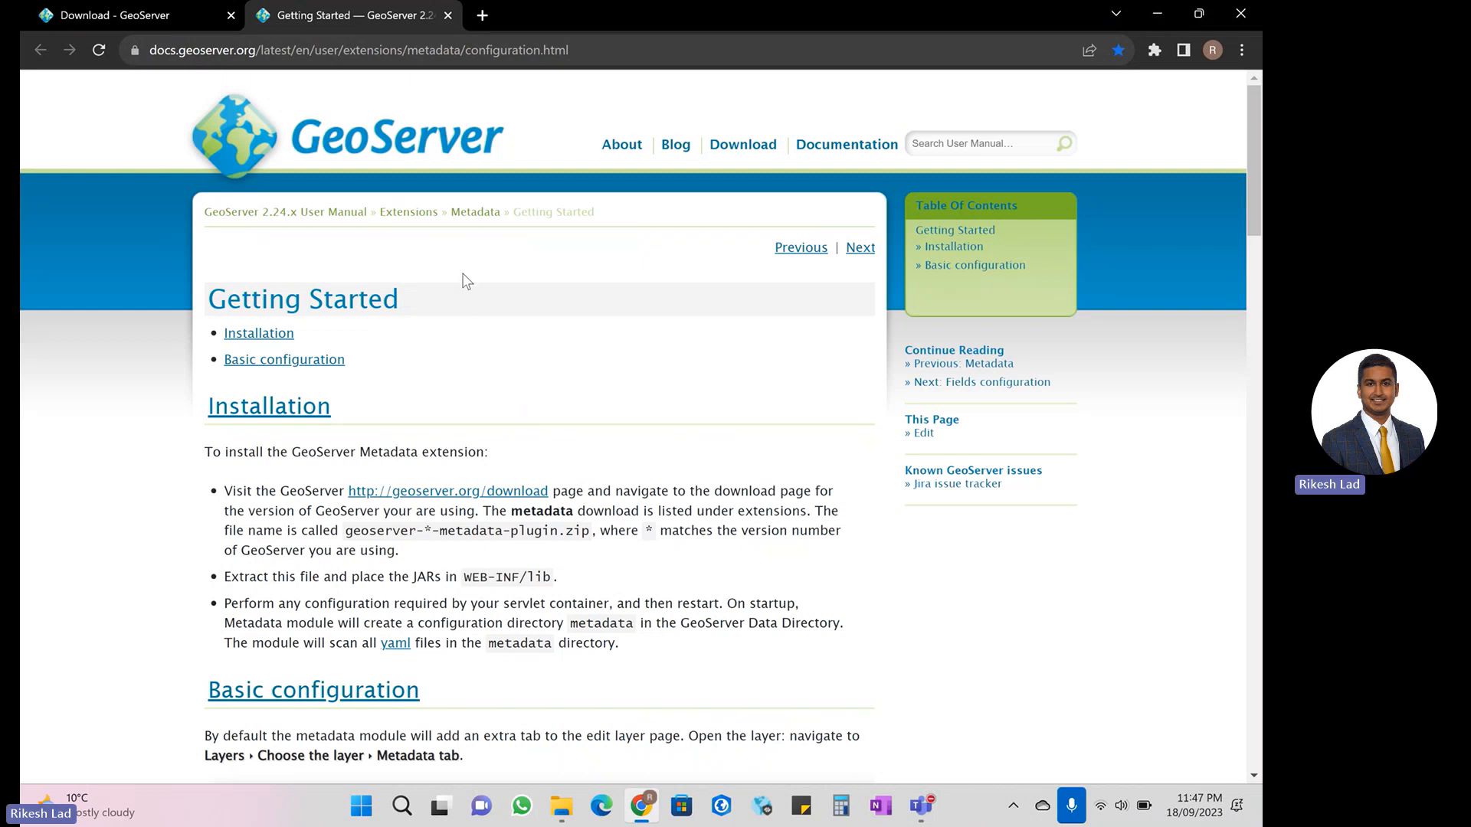
scroll(451, 445, "down", 1)
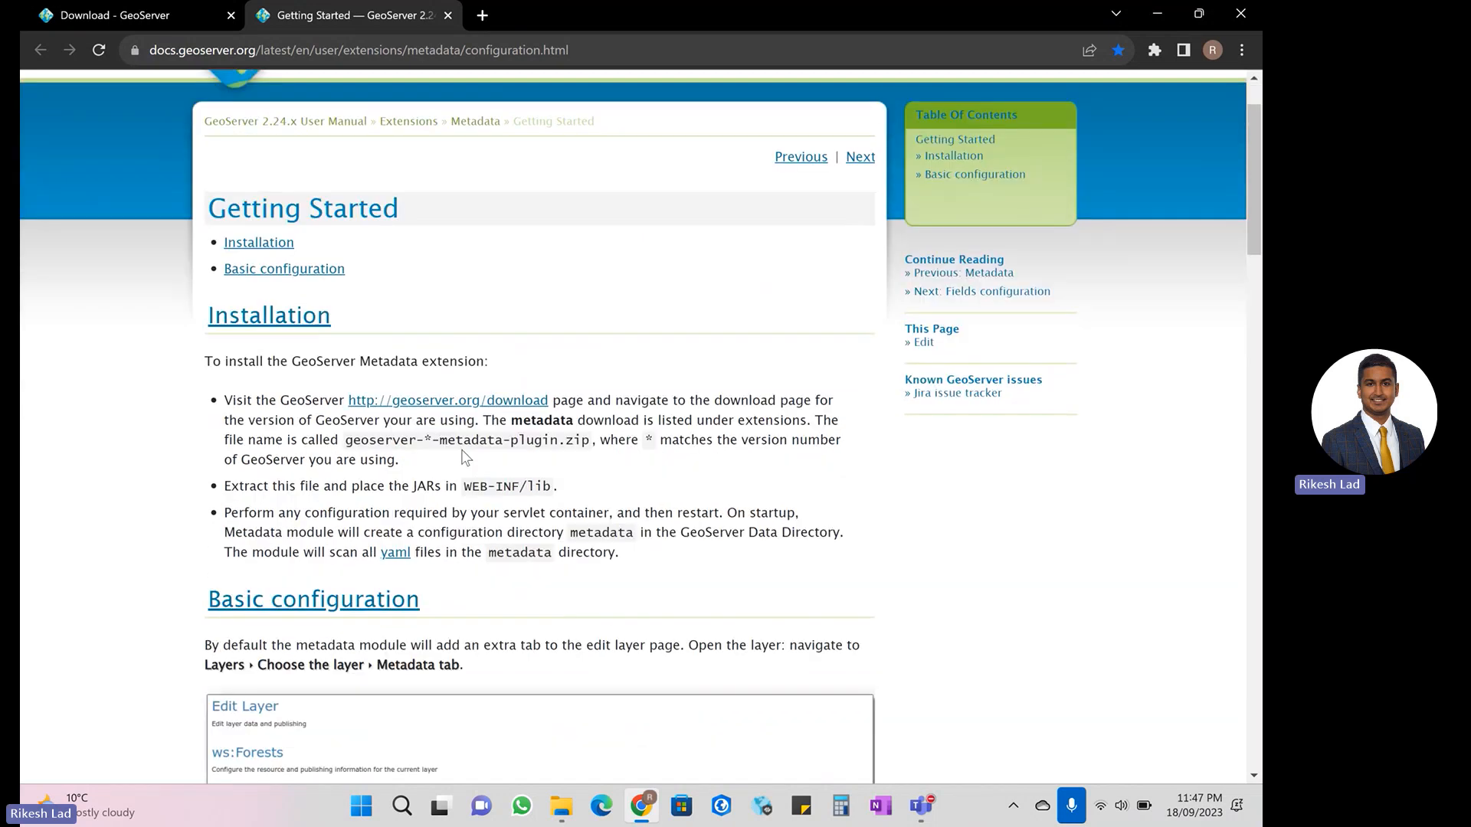
scroll(451, 445, "up", 1)
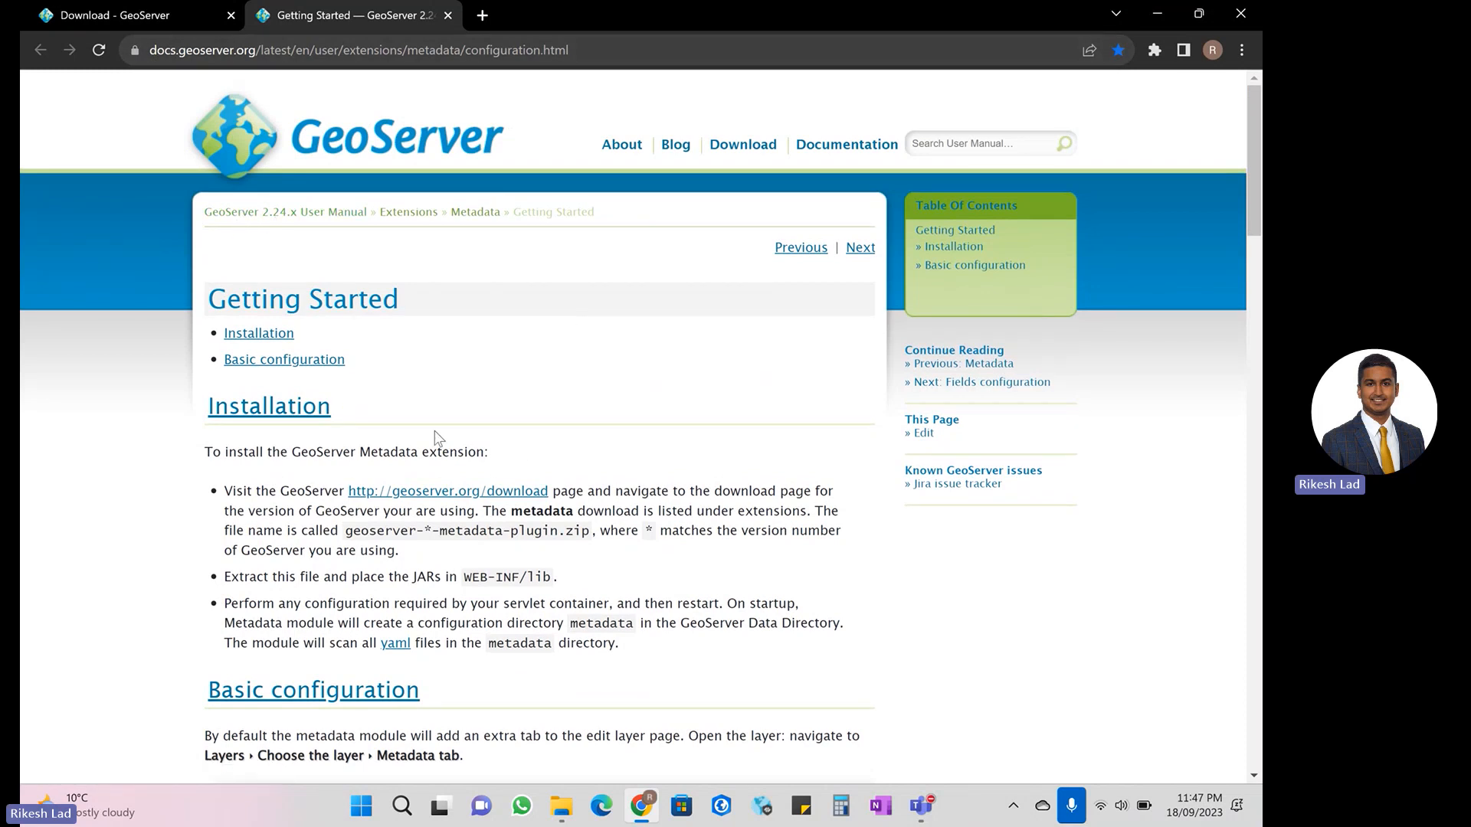
scroll(551, 491, "down", 1)
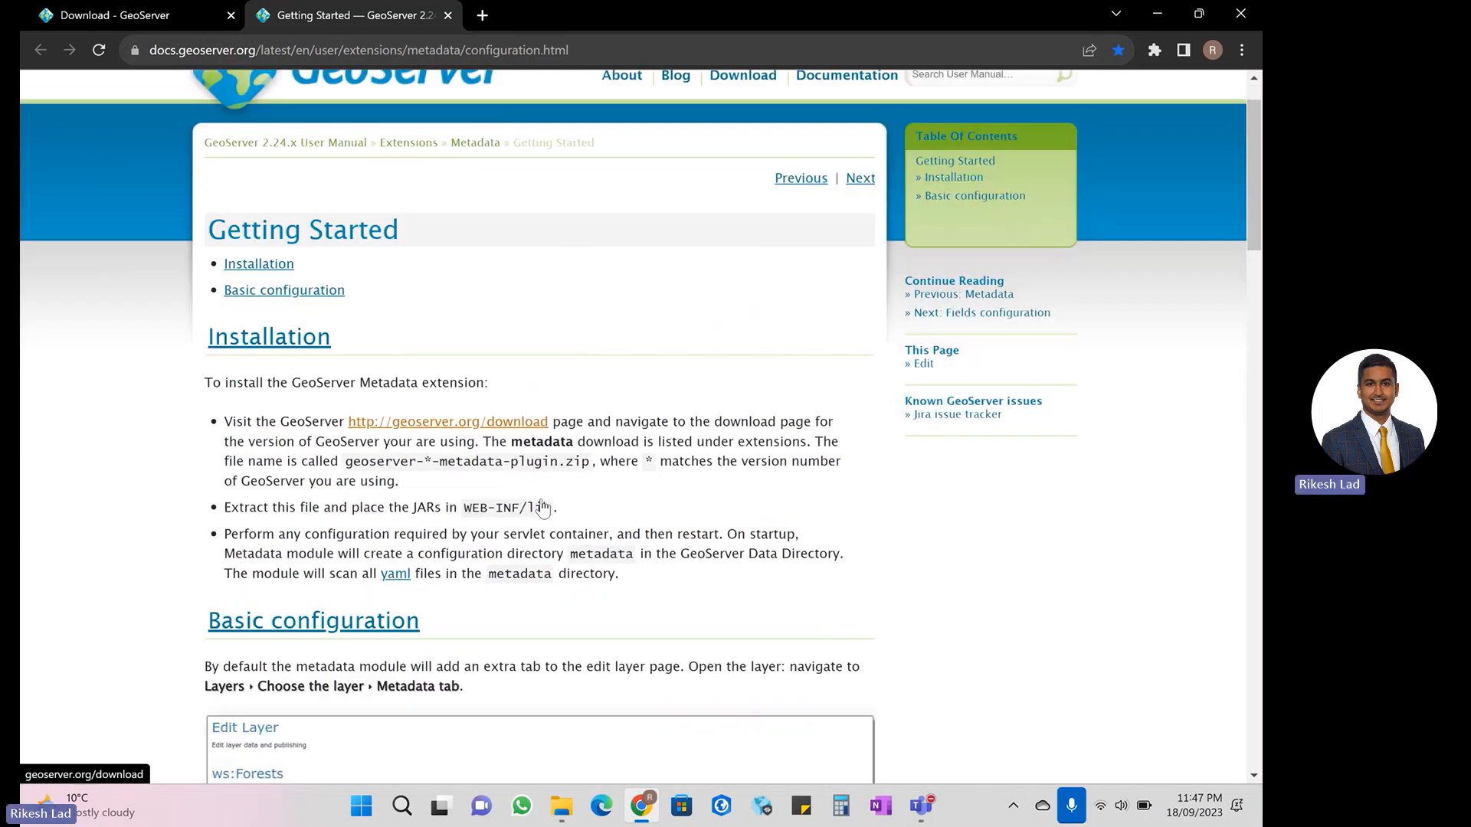
left_click_drag(1251, 141, 1226, 114)
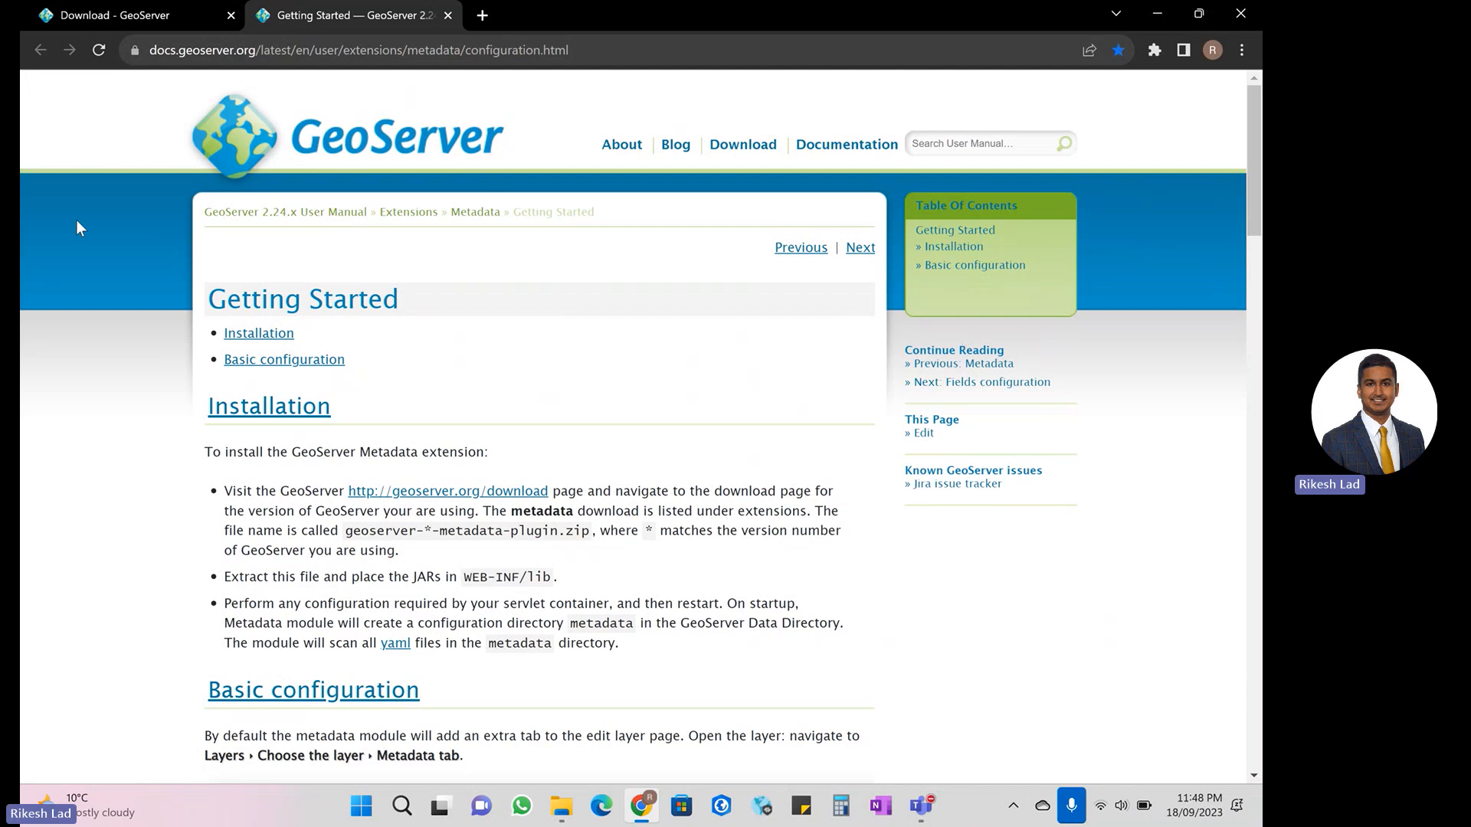
- From the GeoServer archive downloads, open the 2.22.0 release and go to its Extensions downloads listing
left_click(140, 16)
scroll(690, 498, "down", 1)
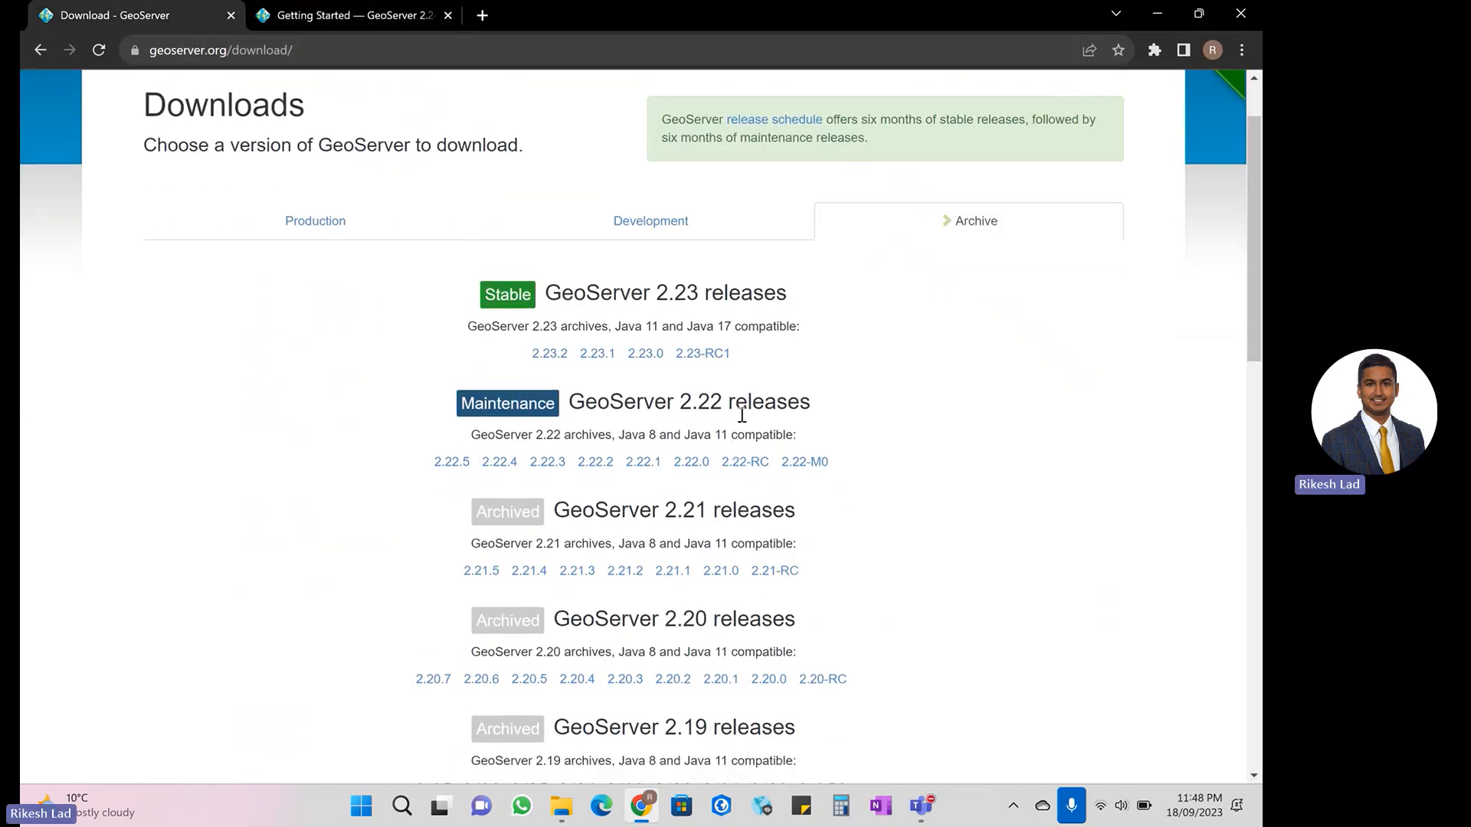
left_click(692, 465)
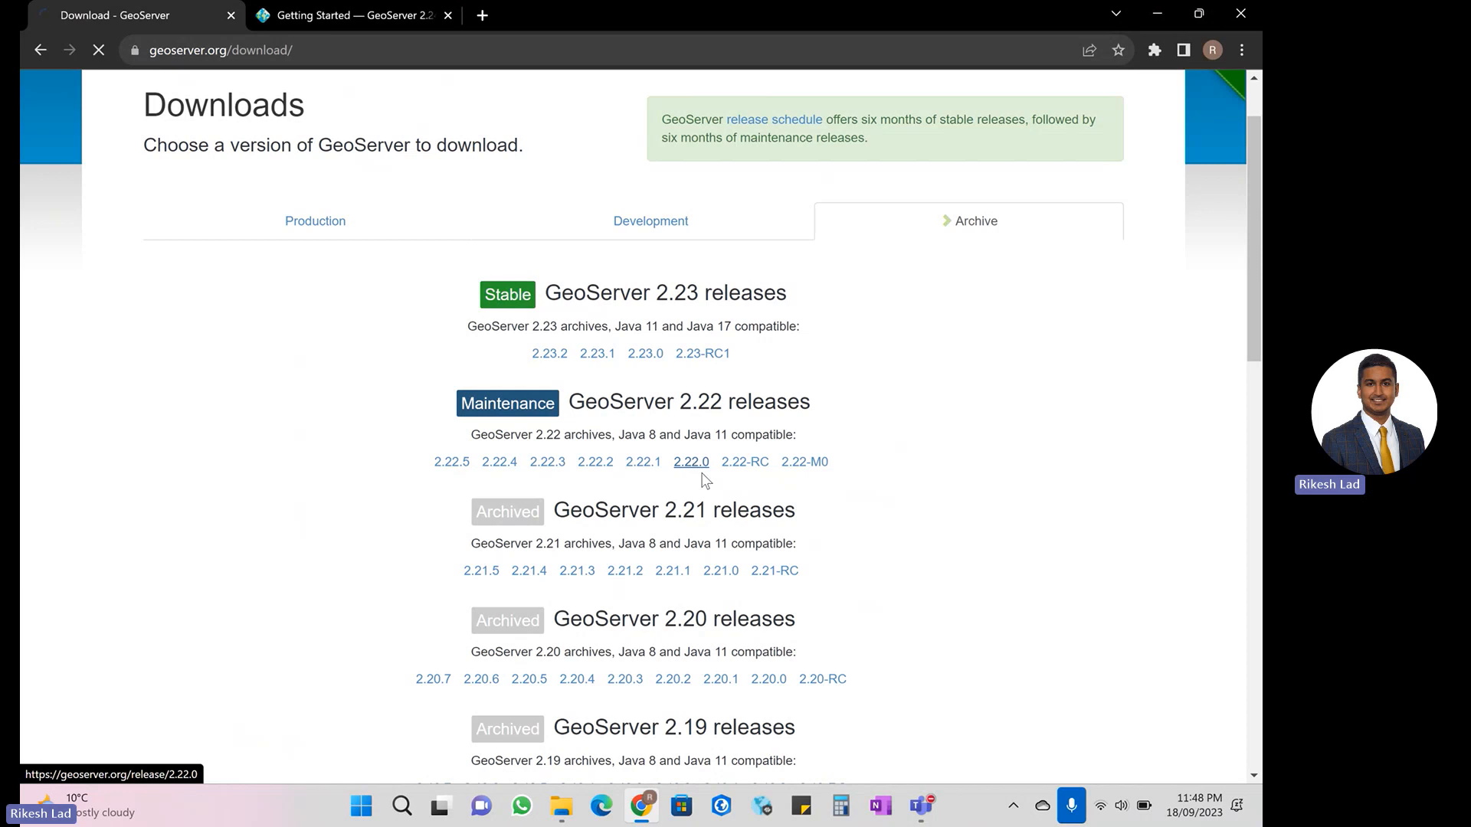
scroll(757, 400, "down", 1)
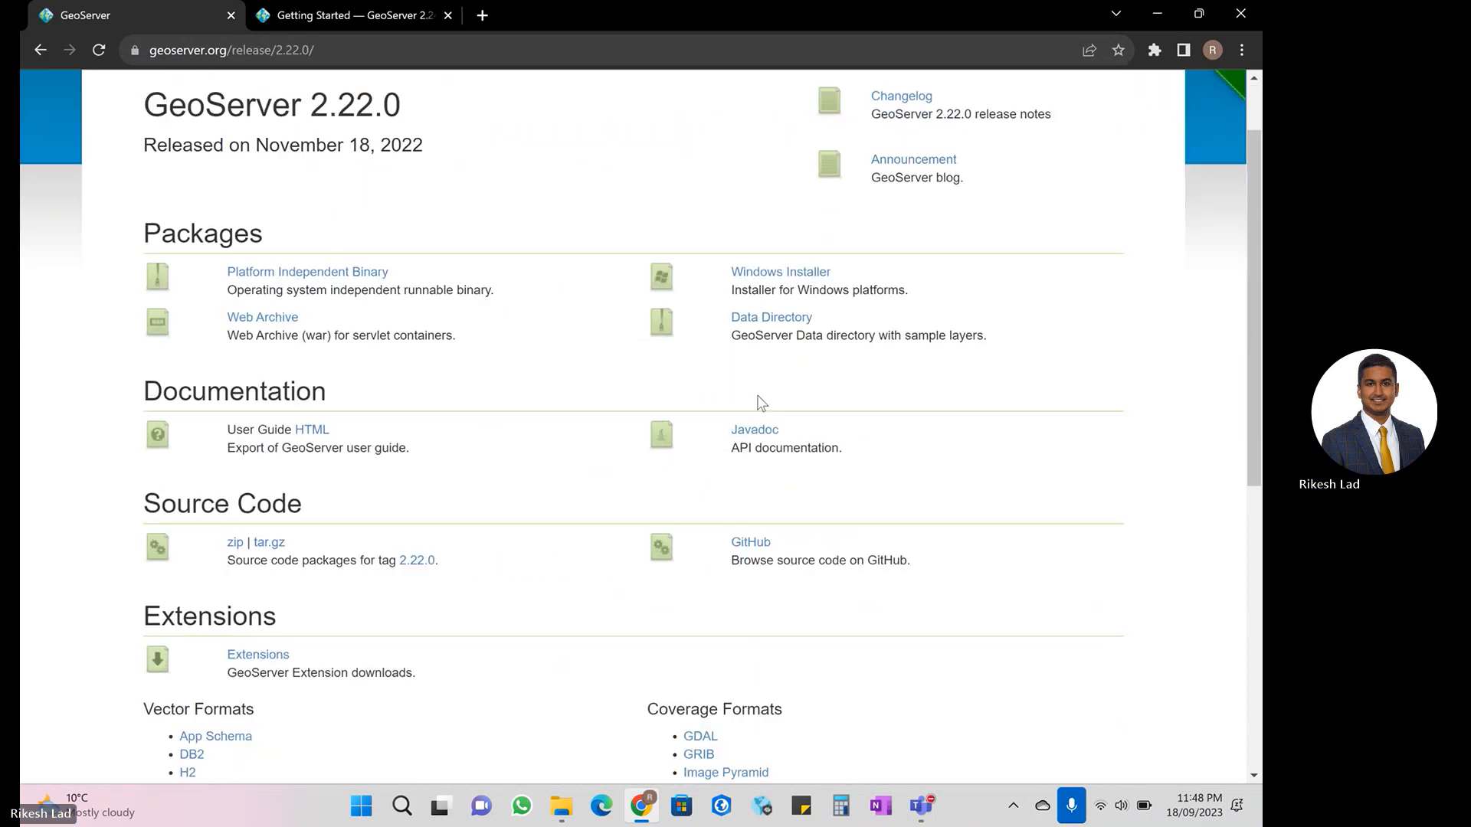
left_click_drag(1254, 203, 1249, 337)
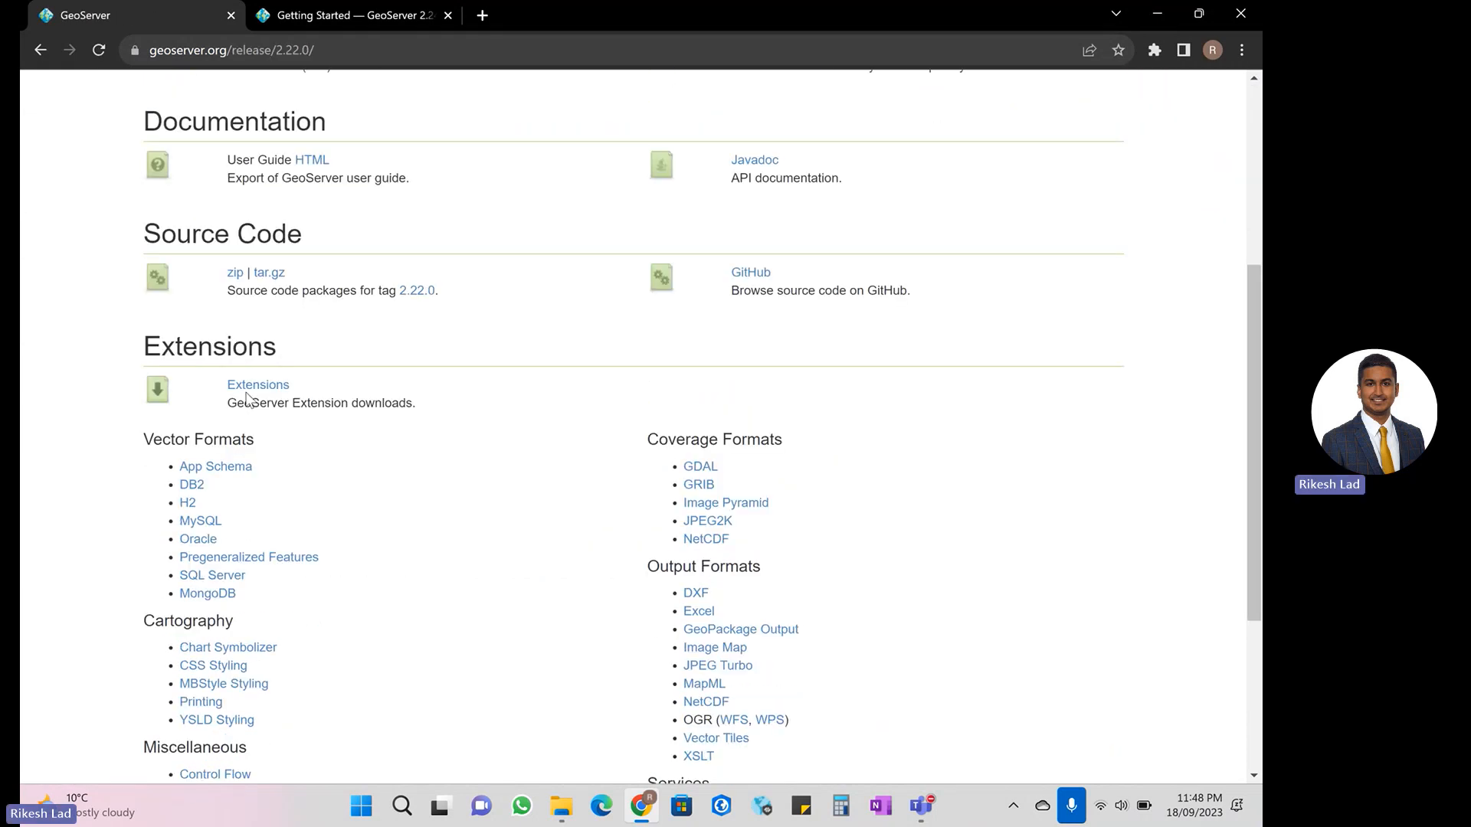
left_click(264, 386)
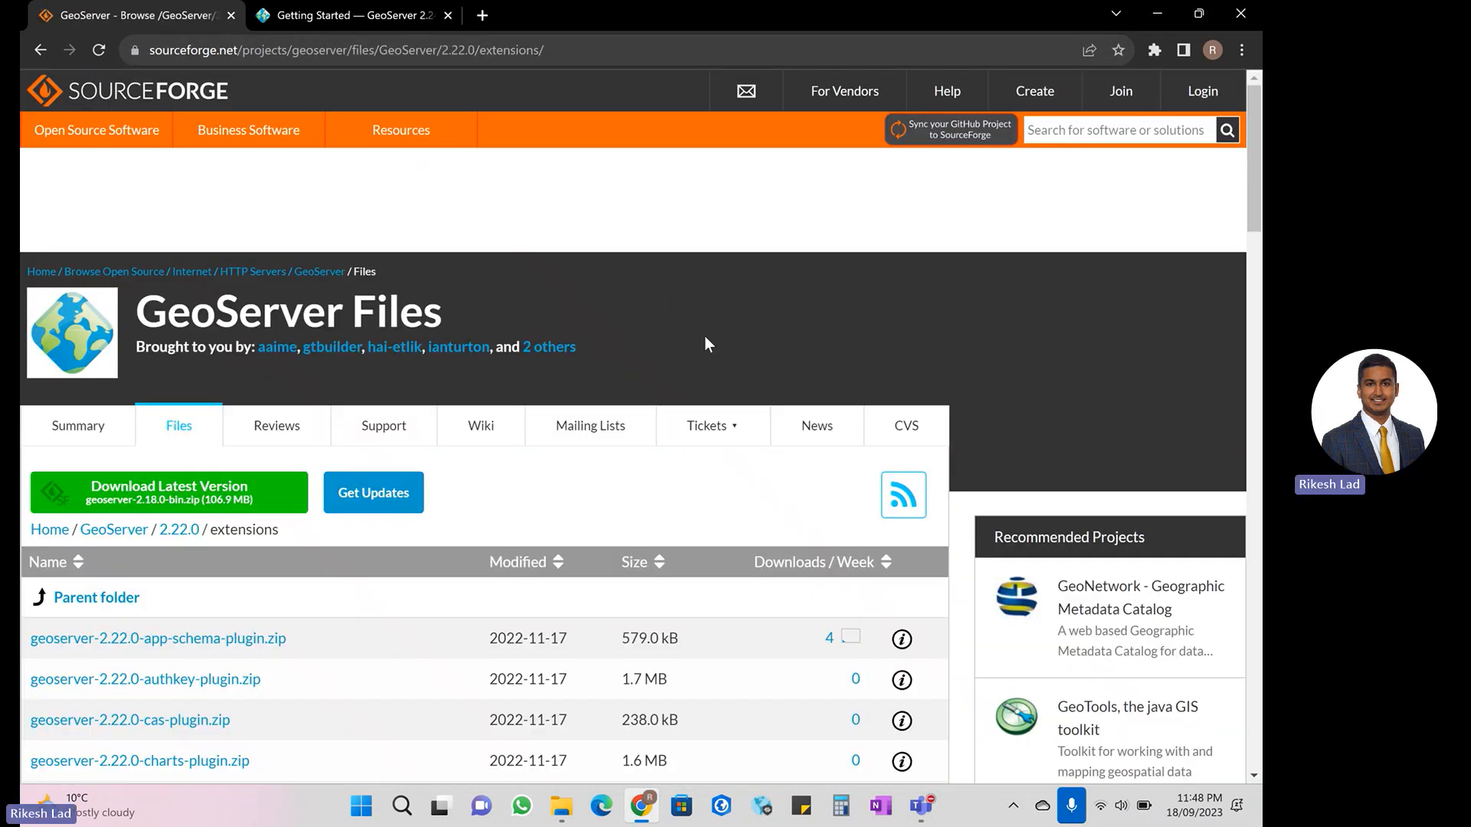
- Find "geoserver-2.22.0-meta" in the extensions listing, download geoserver-2.22.0-metadata-plugin.zip, and check it in the recent downloads
key("ctrl+f")
type("geoserver")
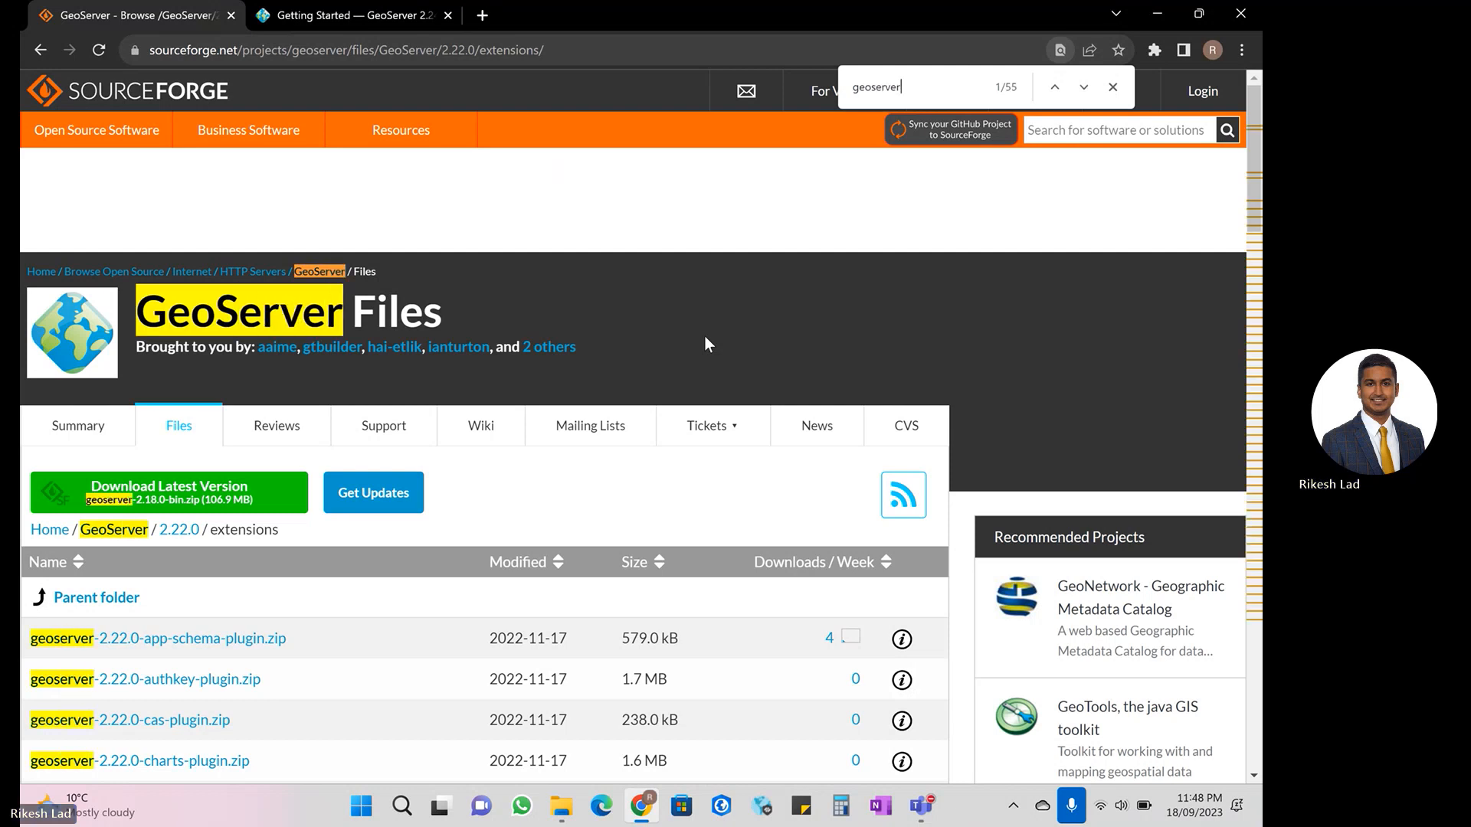
type("-2.22.")
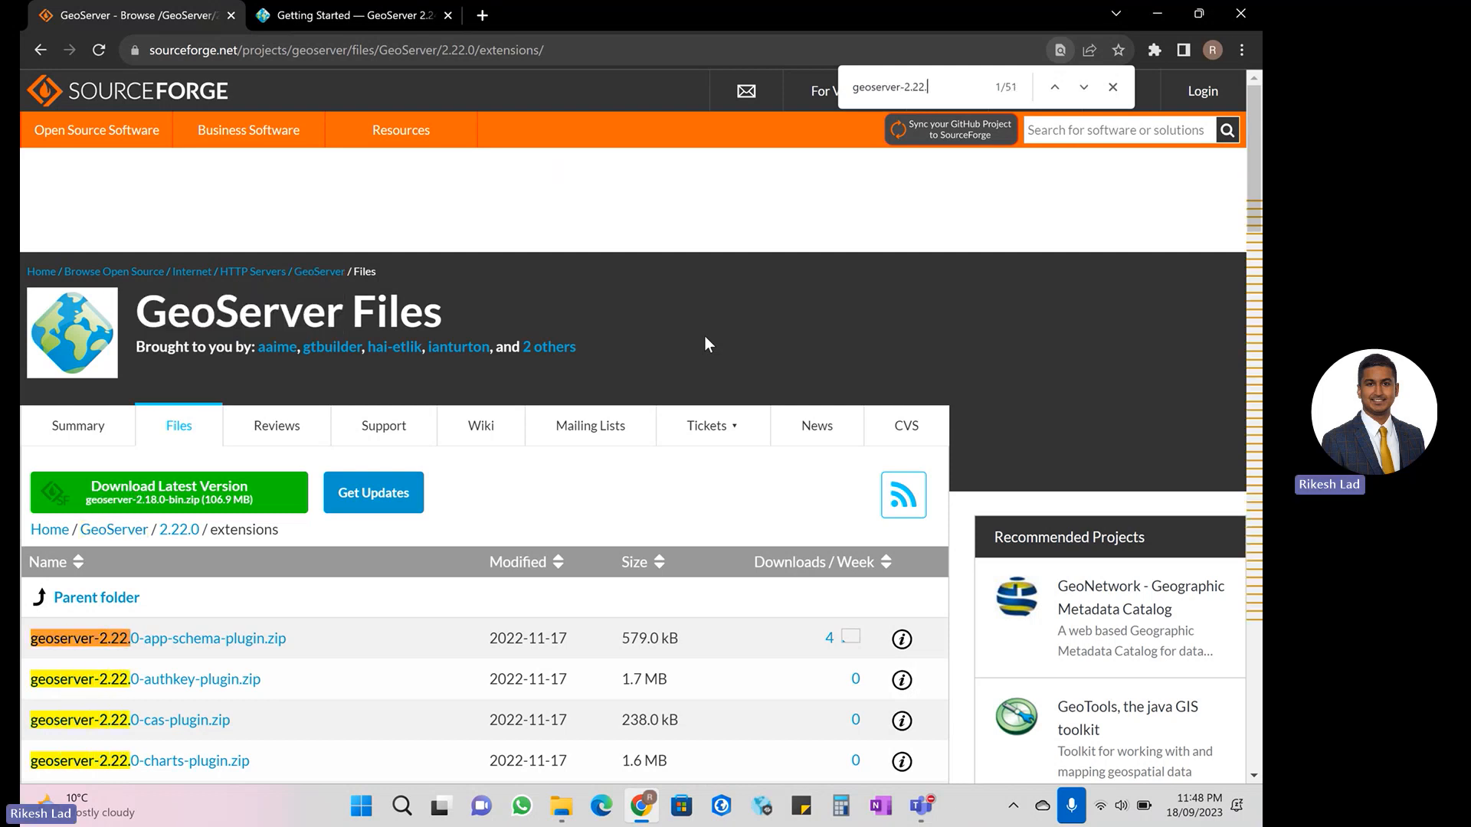
type("0")
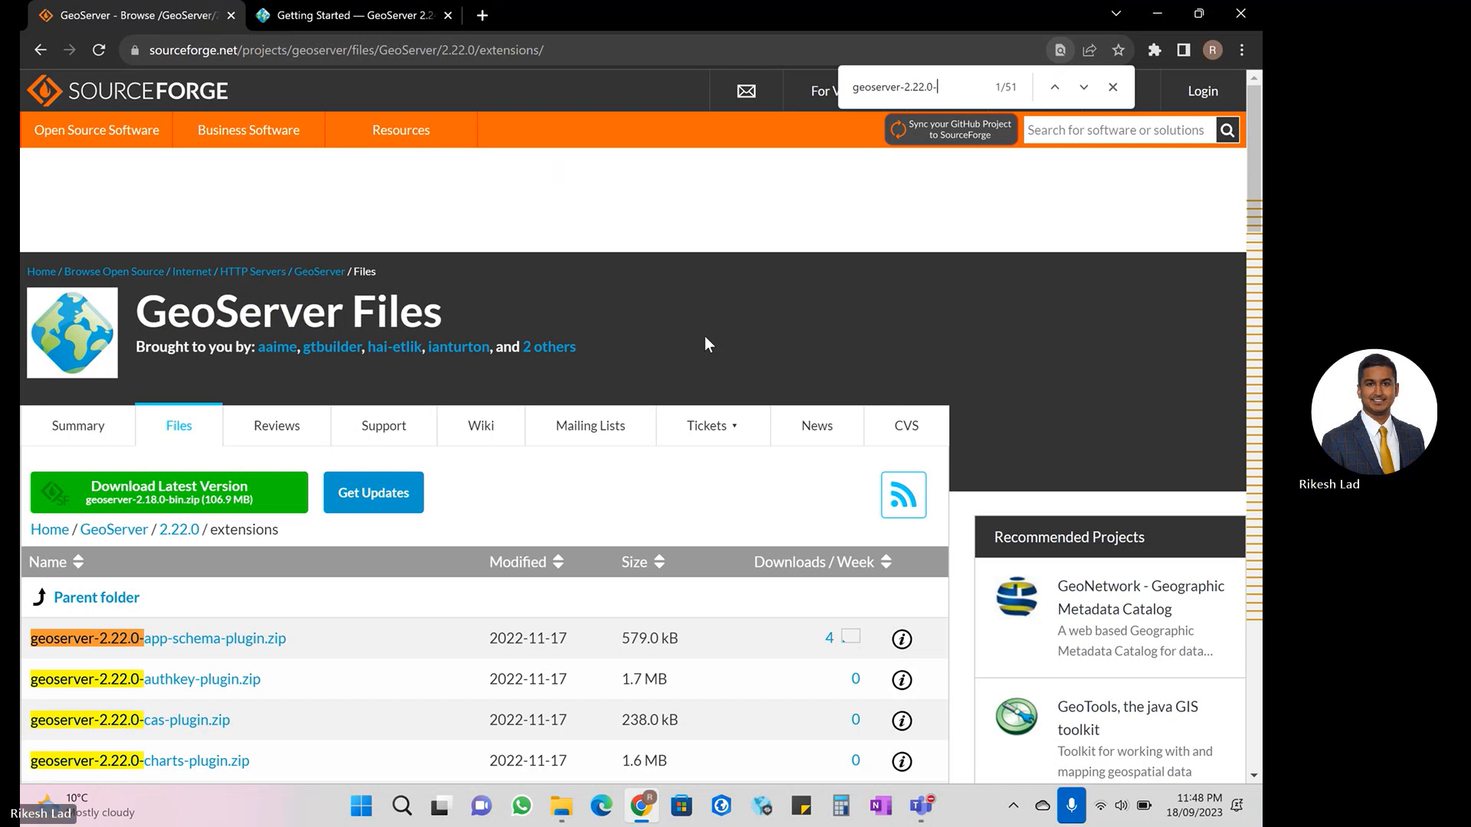
type("-meta")
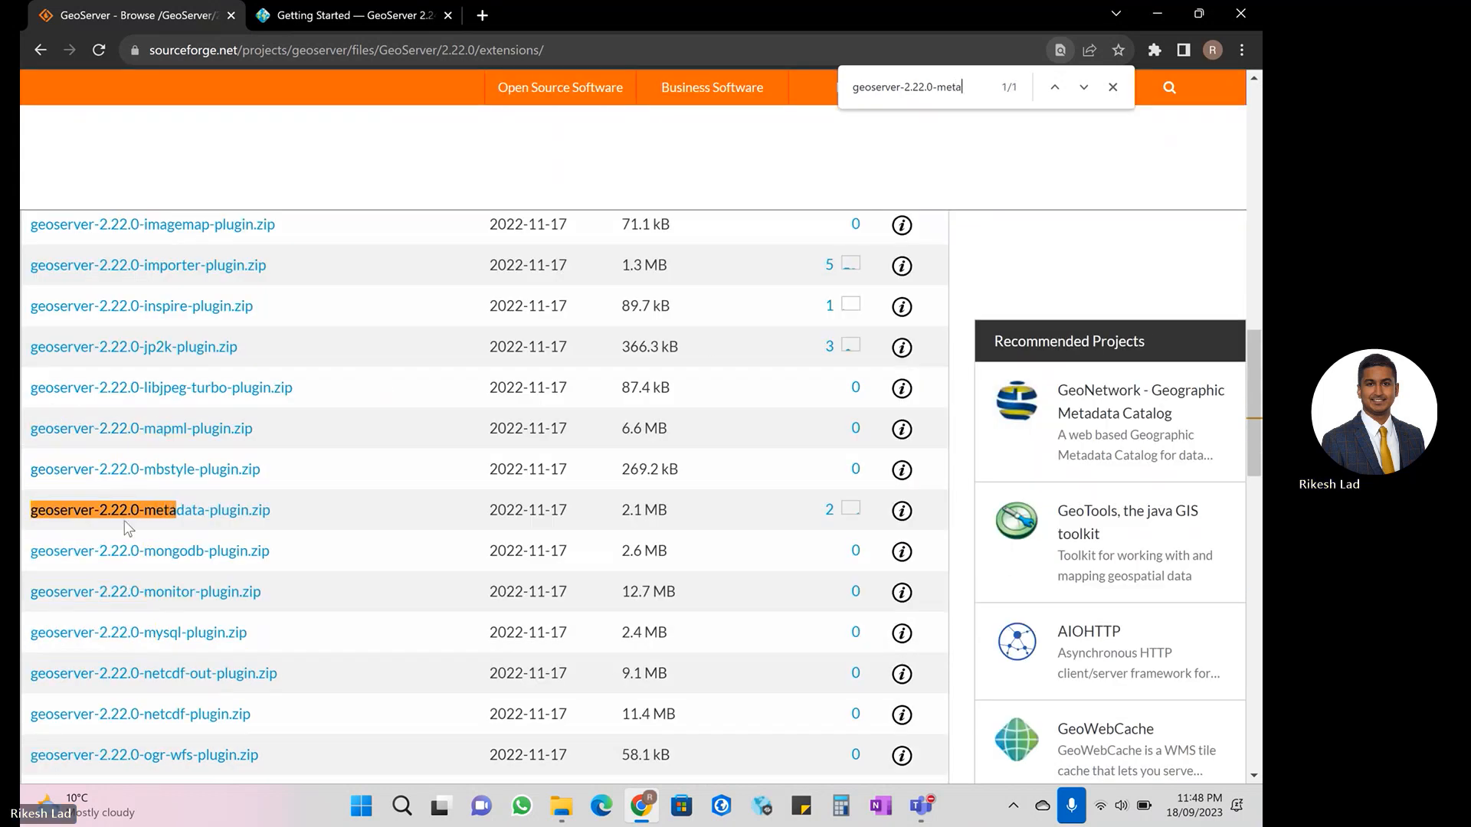
left_click(199, 512)
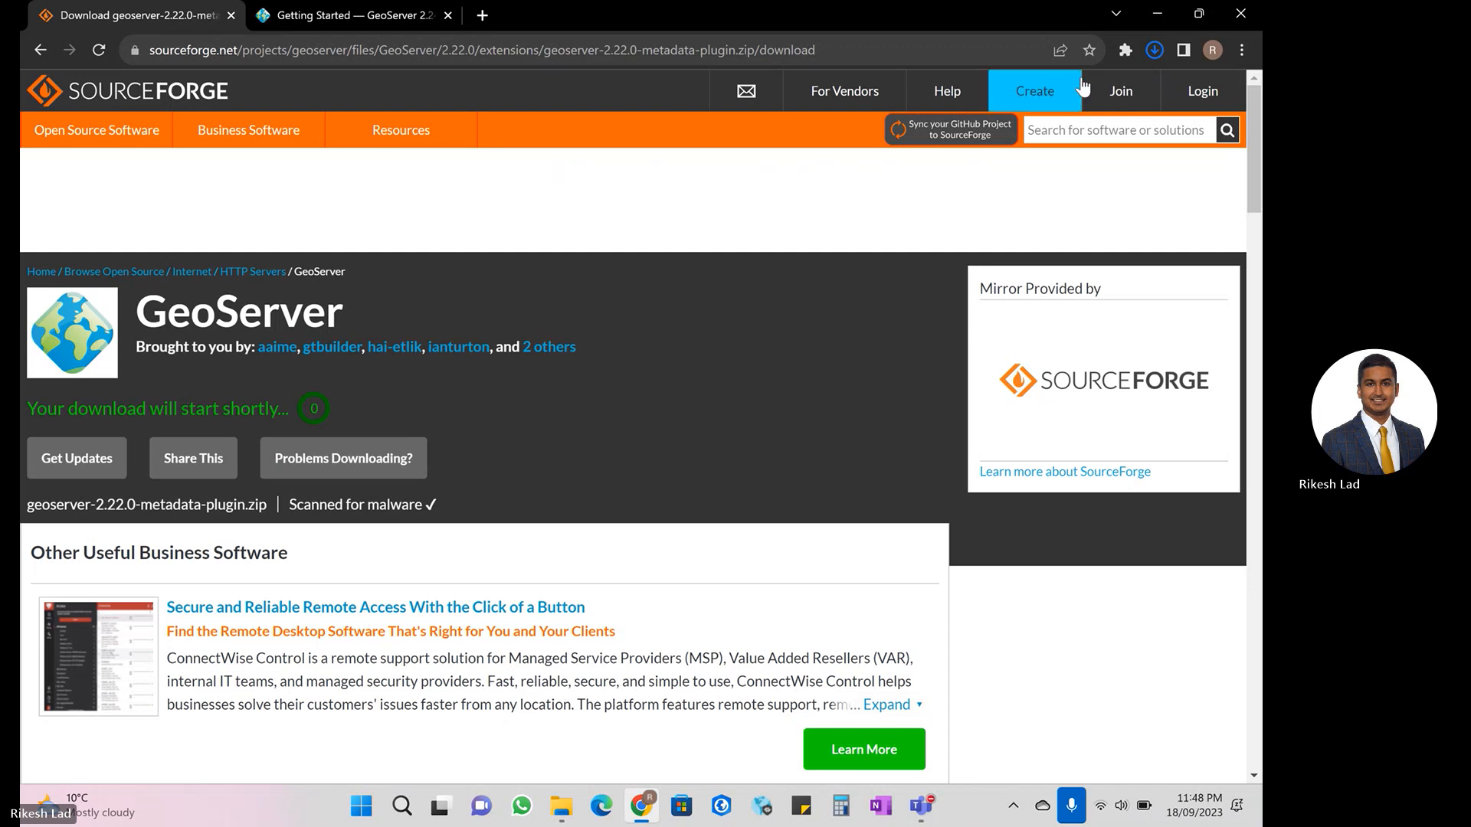
left_click(1154, 50)
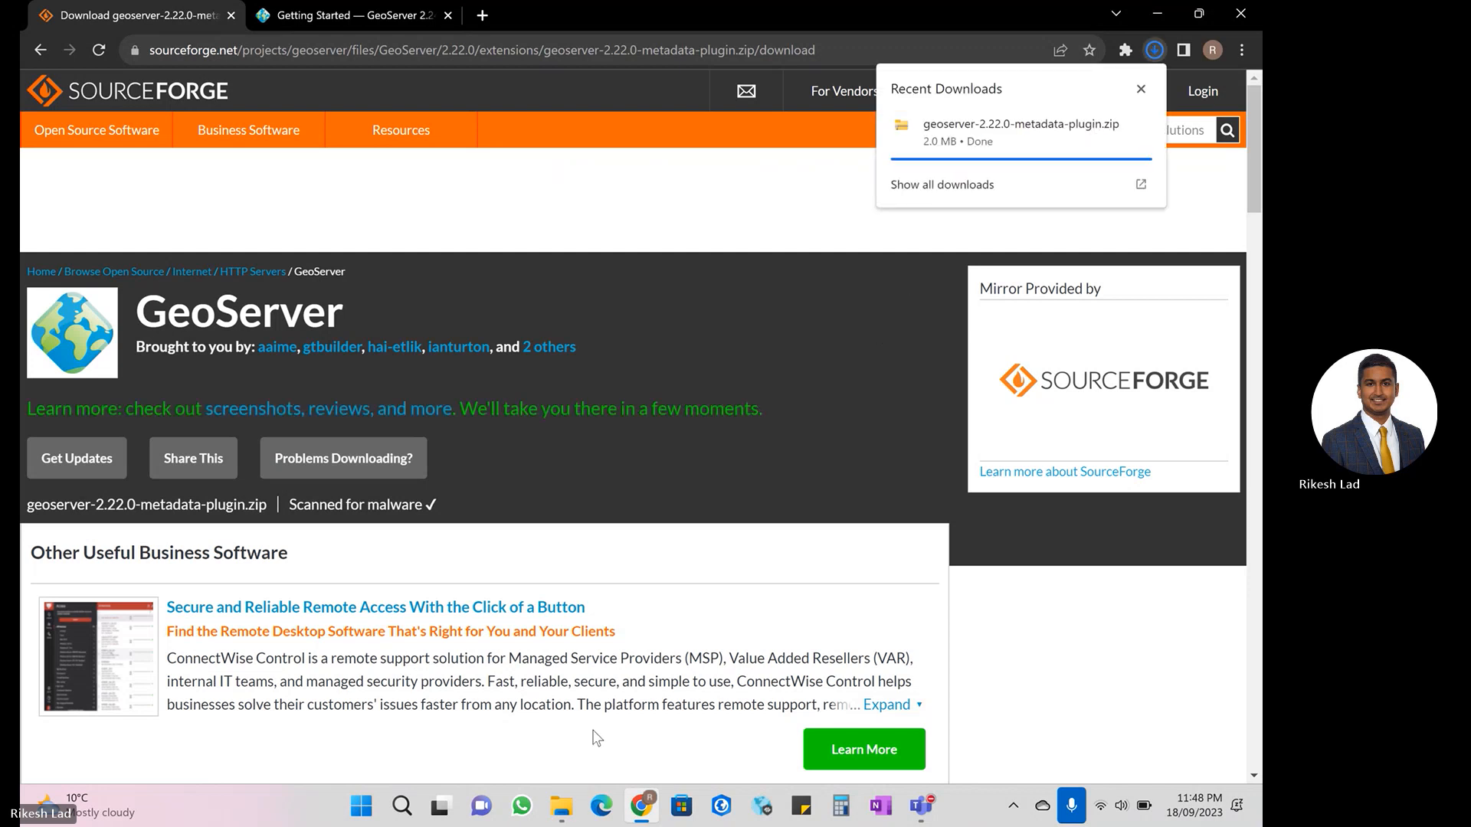
- Switch to File Explorer and extract the geoserver-2.22.0-metadata-plugin archive in the Downloads folder
left_click(562, 806)
left_click(452, 193)
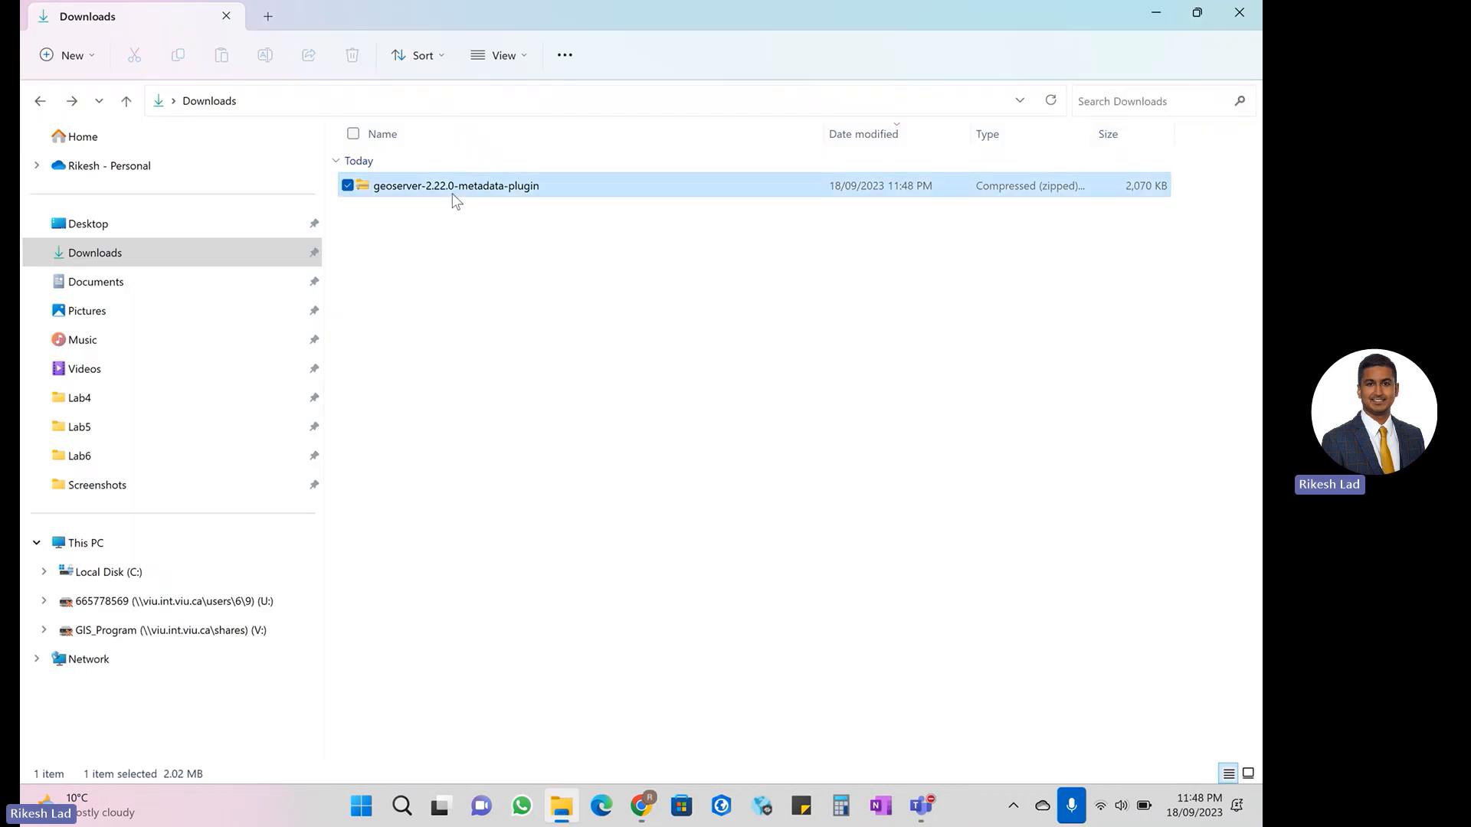
right_click(454, 194)
left_click(556, 371)
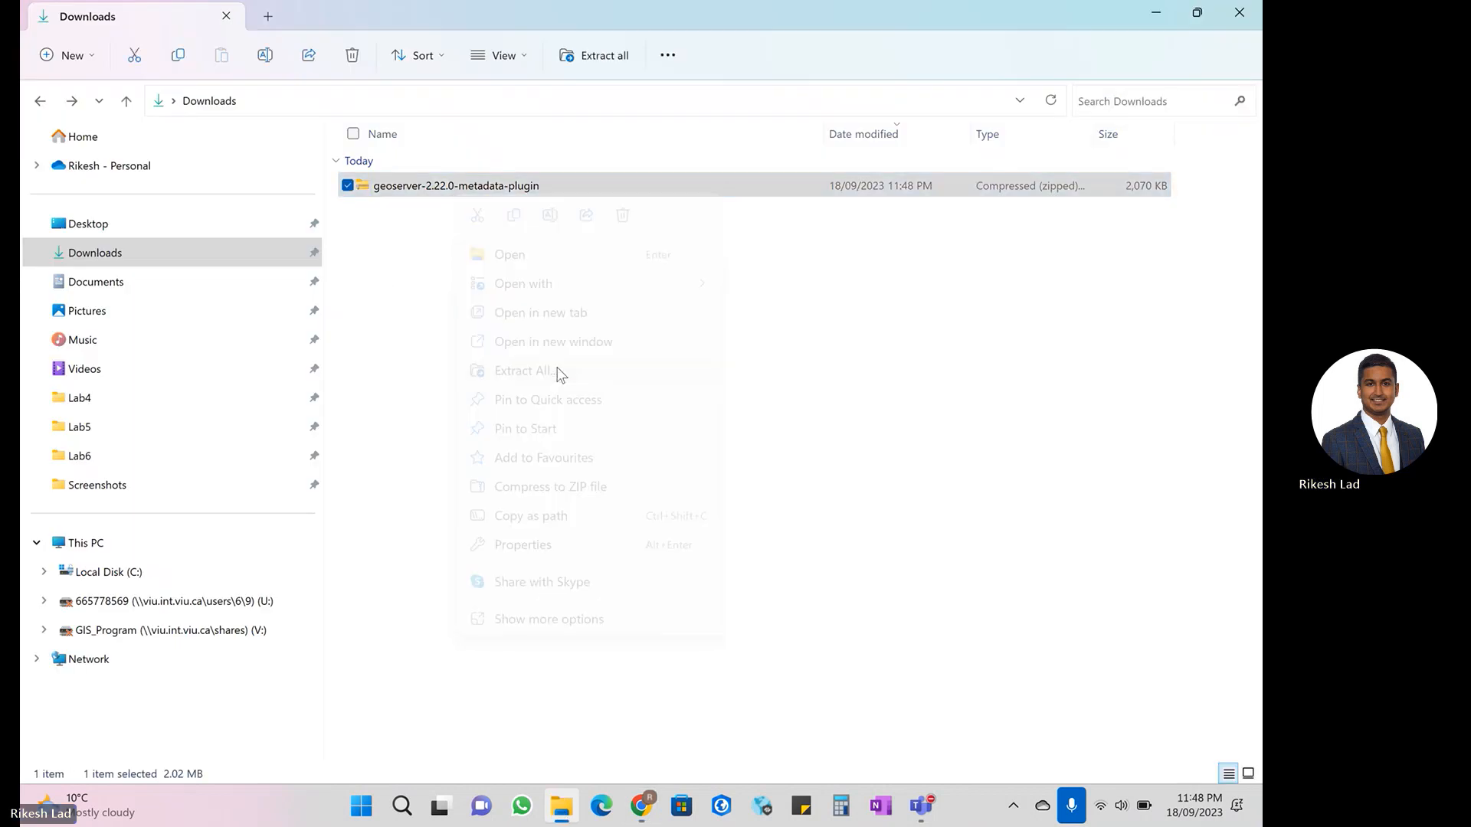
left_click(789, 585)
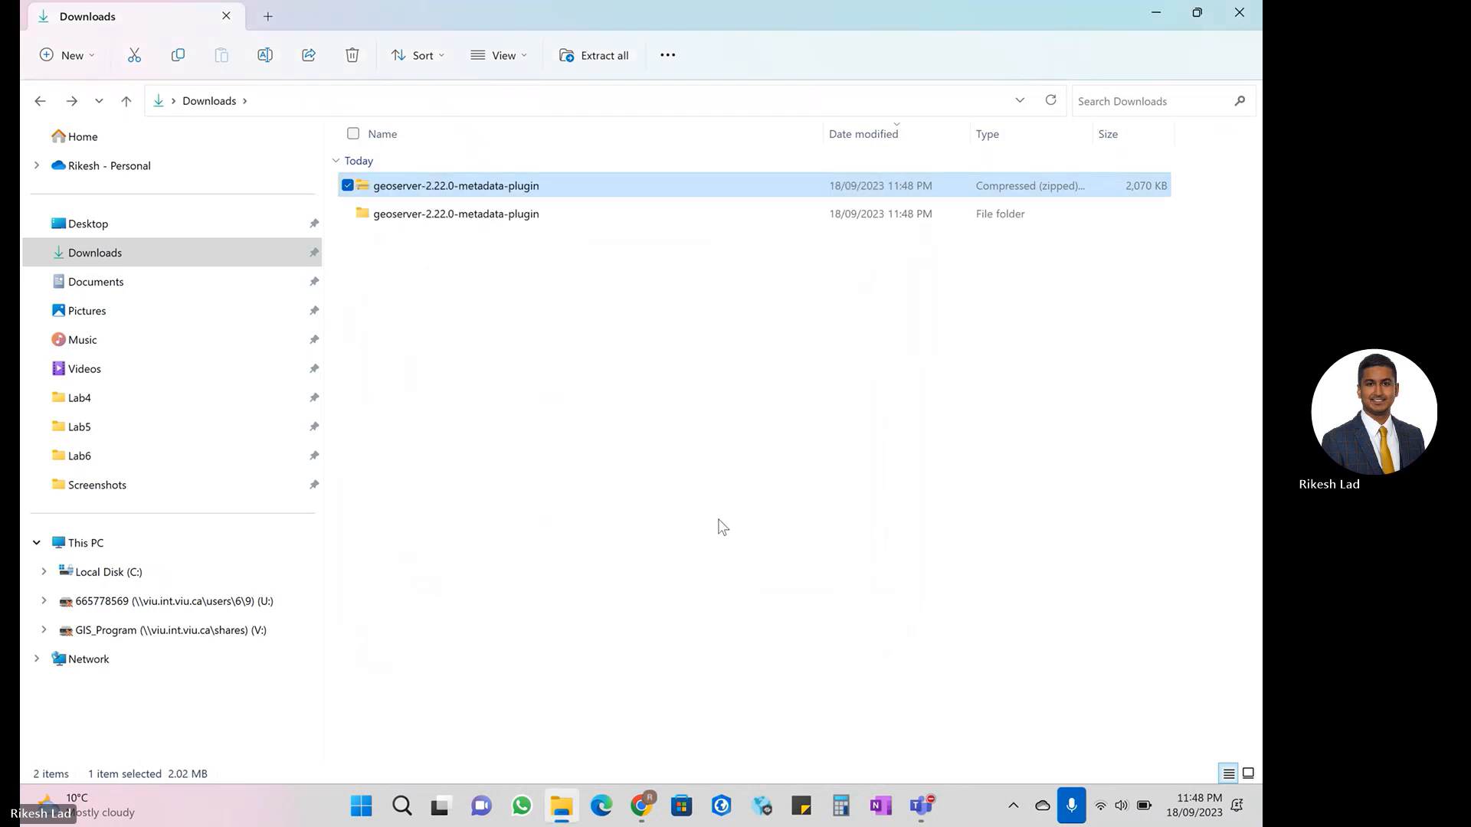
left_click(582, 302)
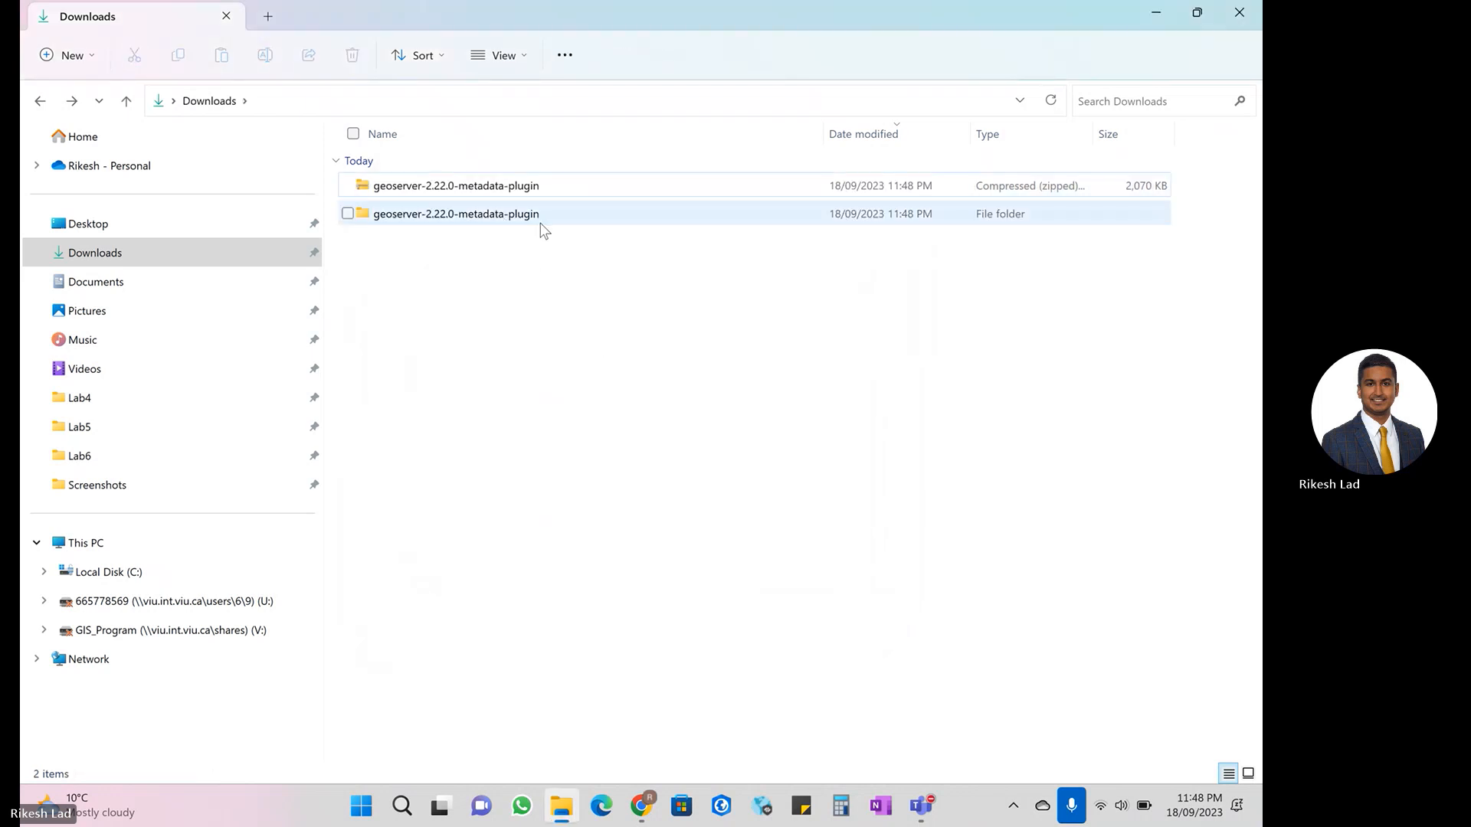
- Switch back to Chrome, return to the GeoServer 2.22.0 release page, and put the Getting Started manual page first
left_click(641, 806)
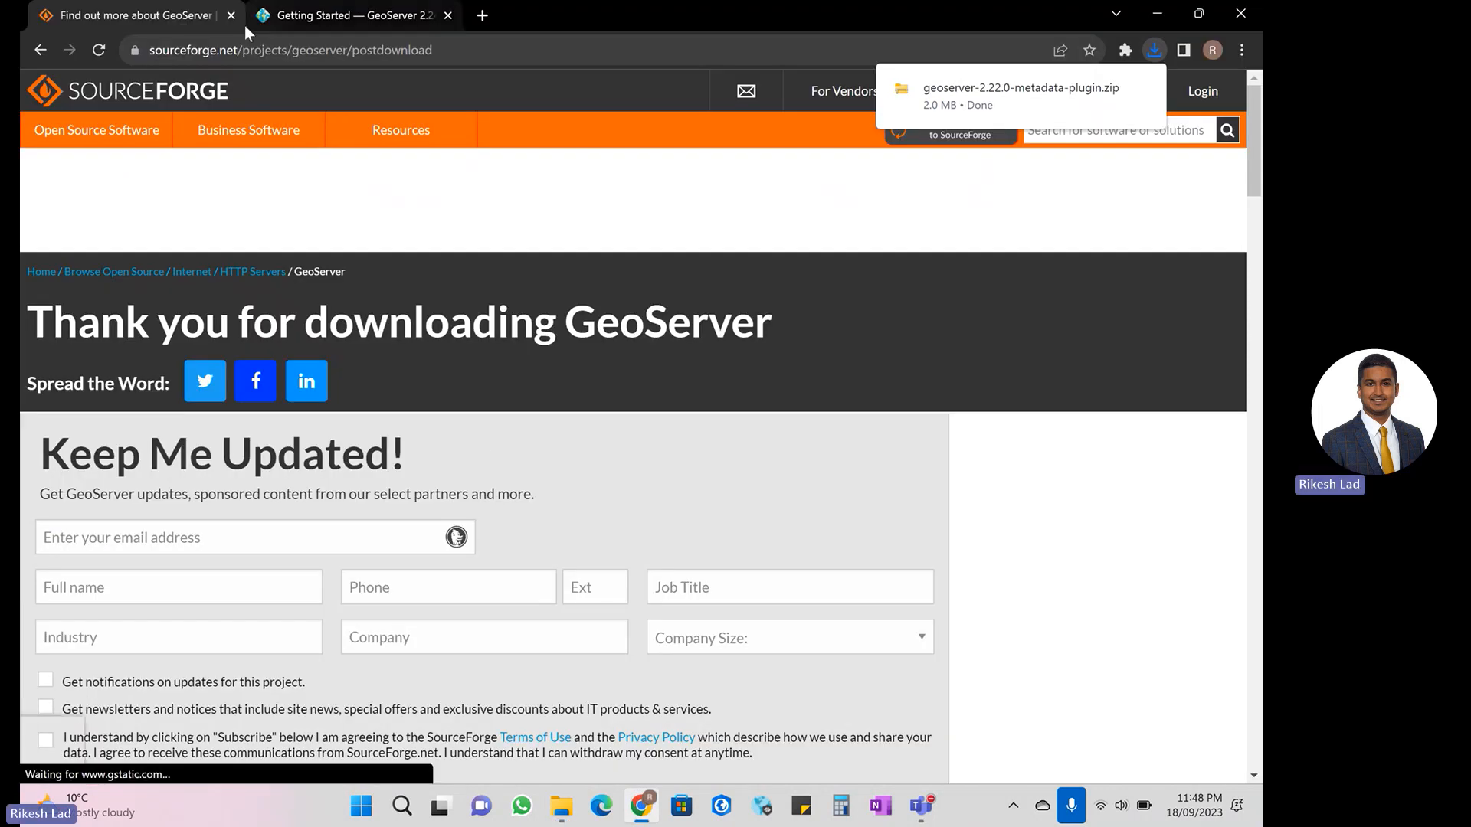
left_click(41, 50)
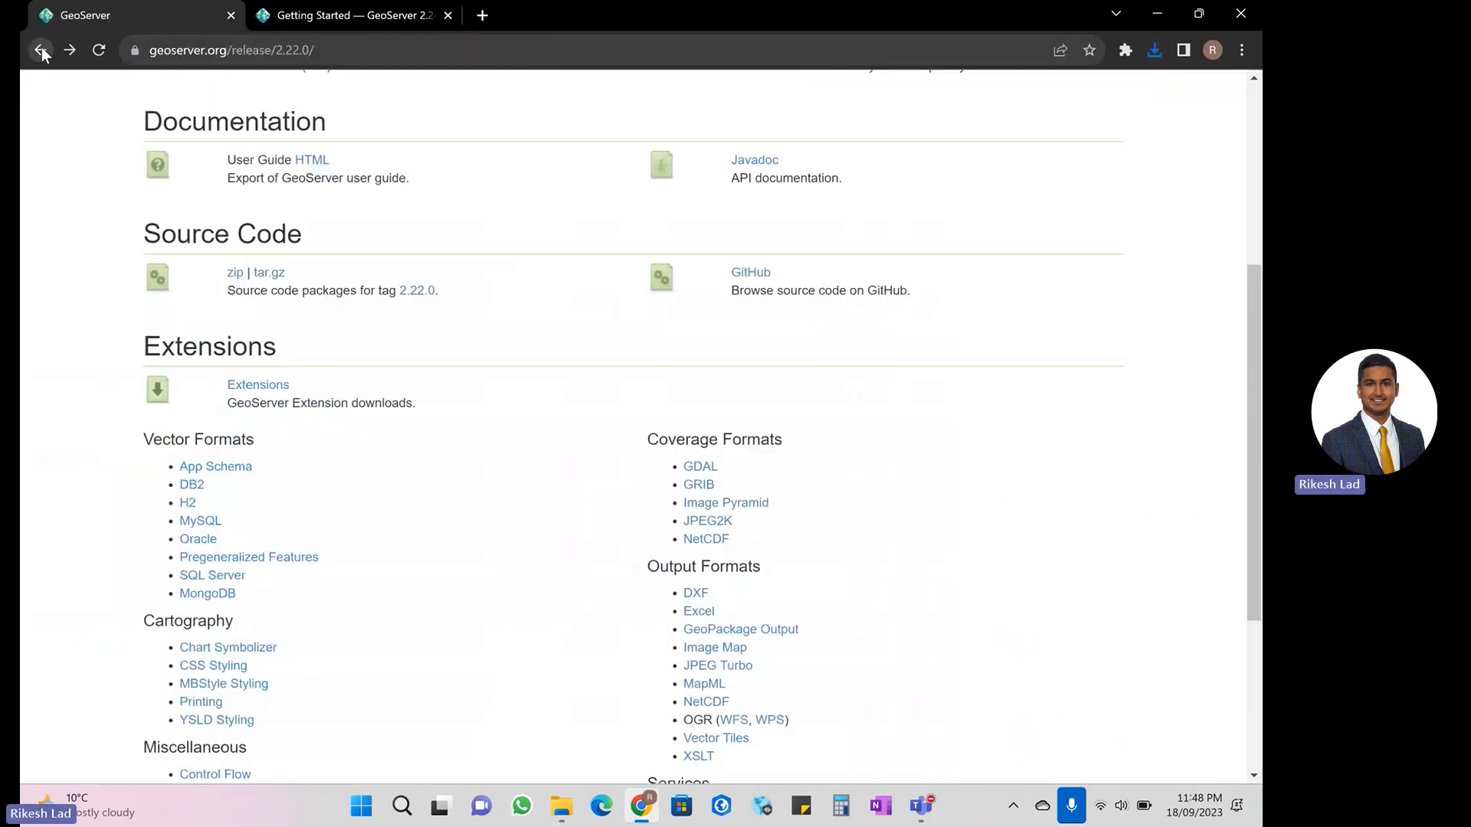
left_click(361, 13)
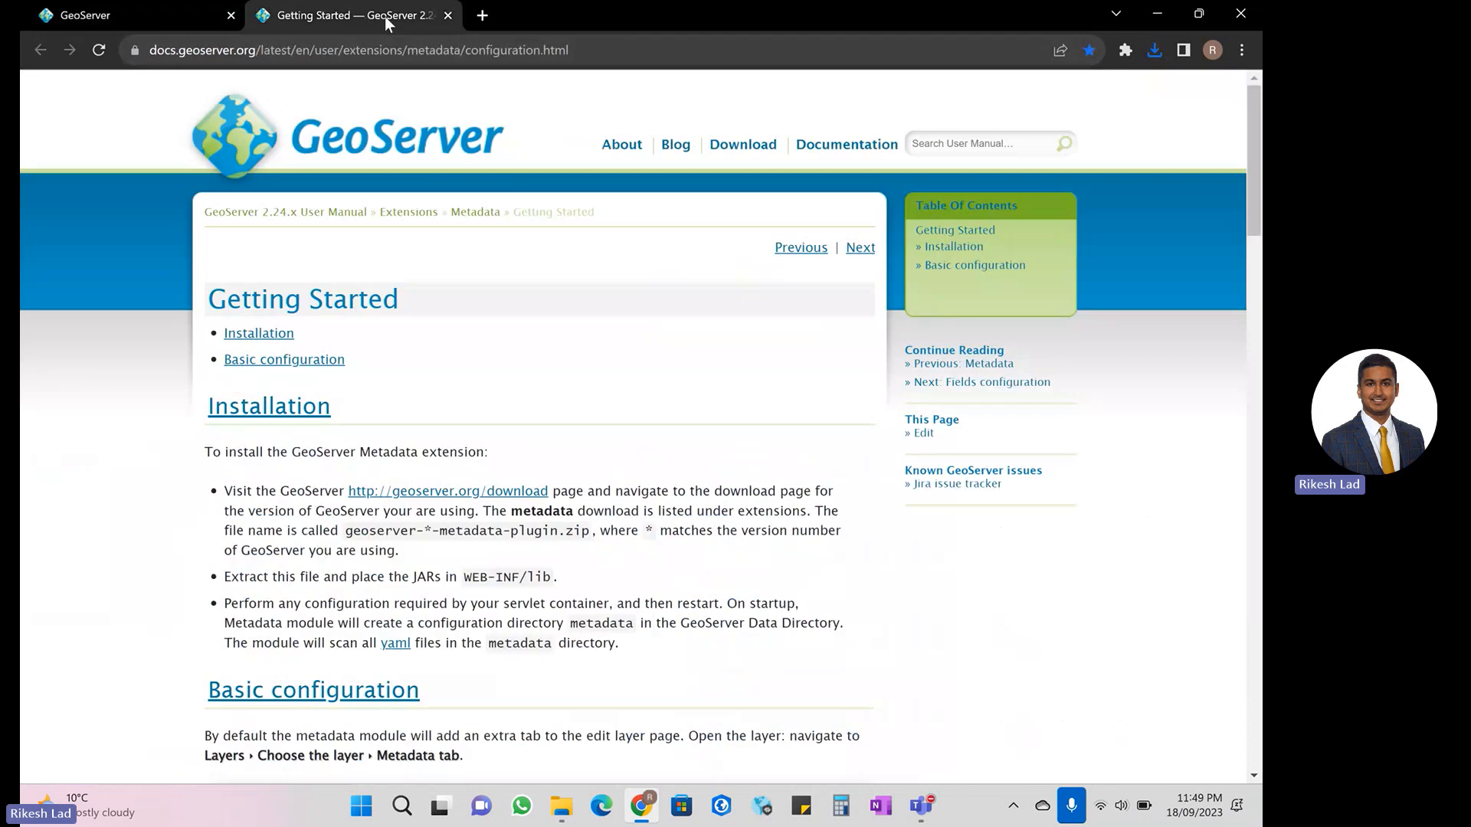
left_click_drag(384, 17, 123, 17)
- Examine the manual's installation steps for the plugin file naming and the WEB-INF/lib destination of the JARs
scroll(581, 360, "down", 1)
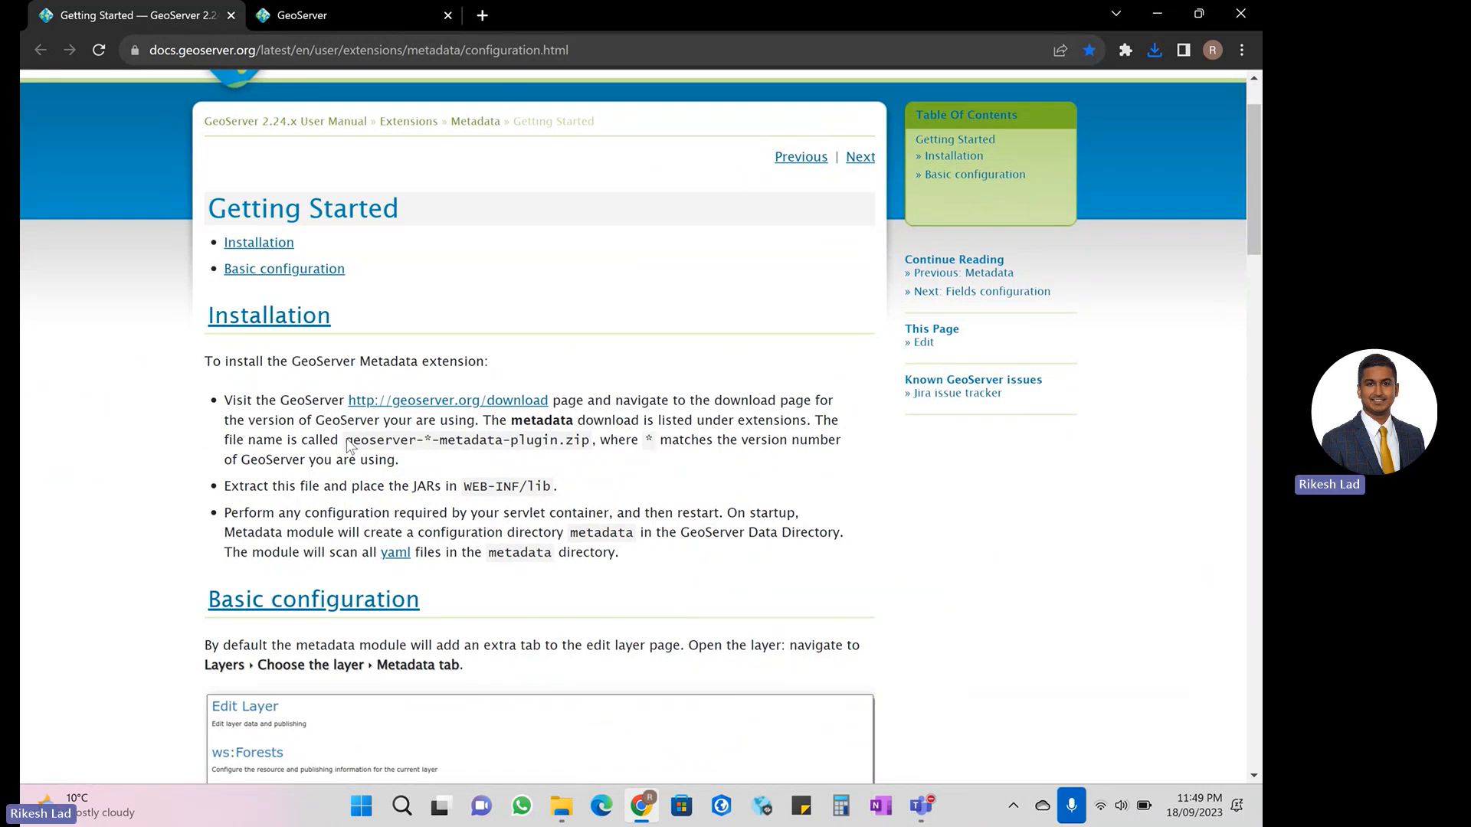
scroll(361, 436, "down", 1)
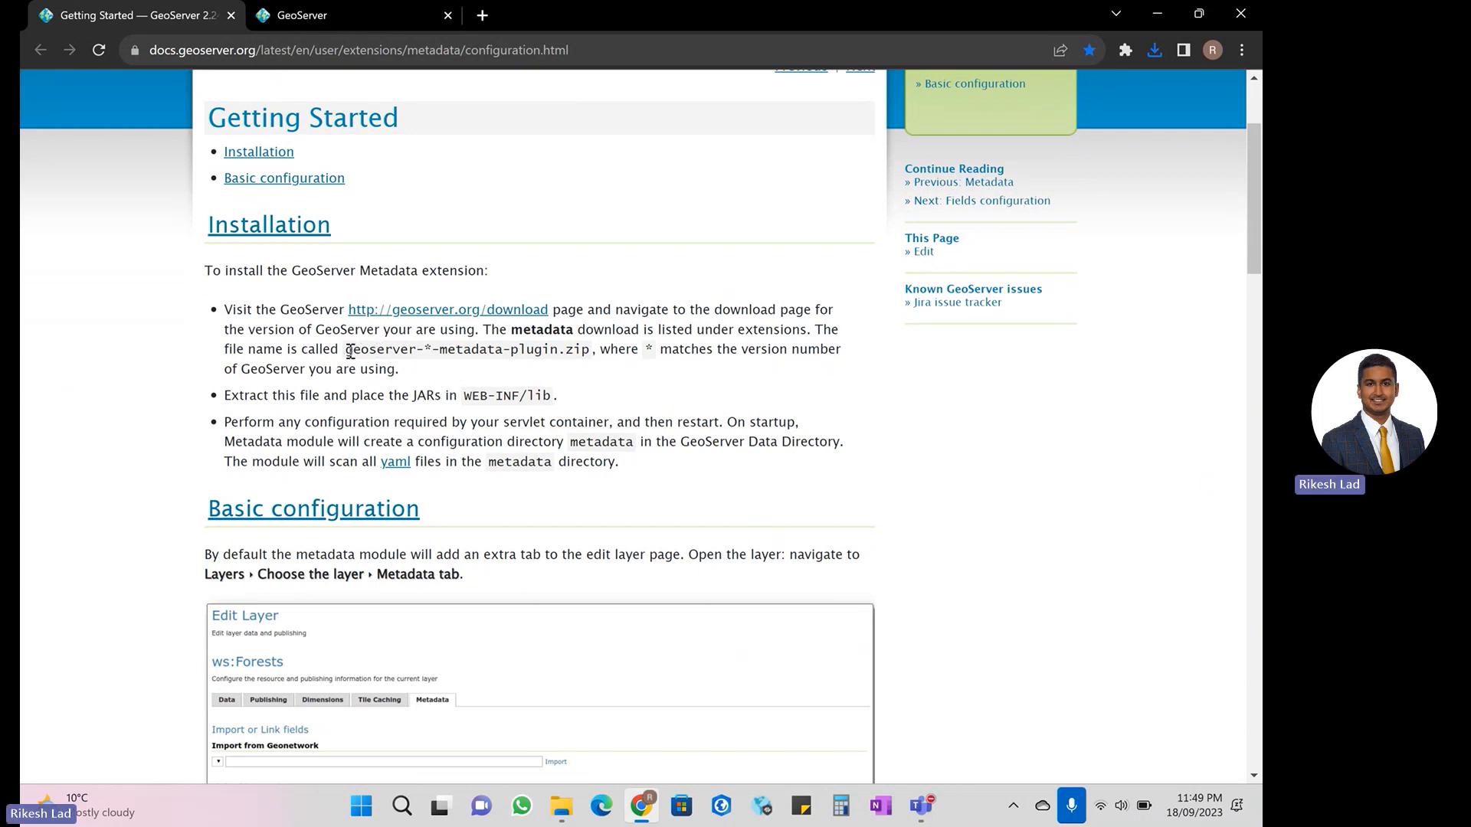
left_click_drag(347, 350, 576, 354)
left_click(576, 356)
left_click_drag(348, 352, 429, 351)
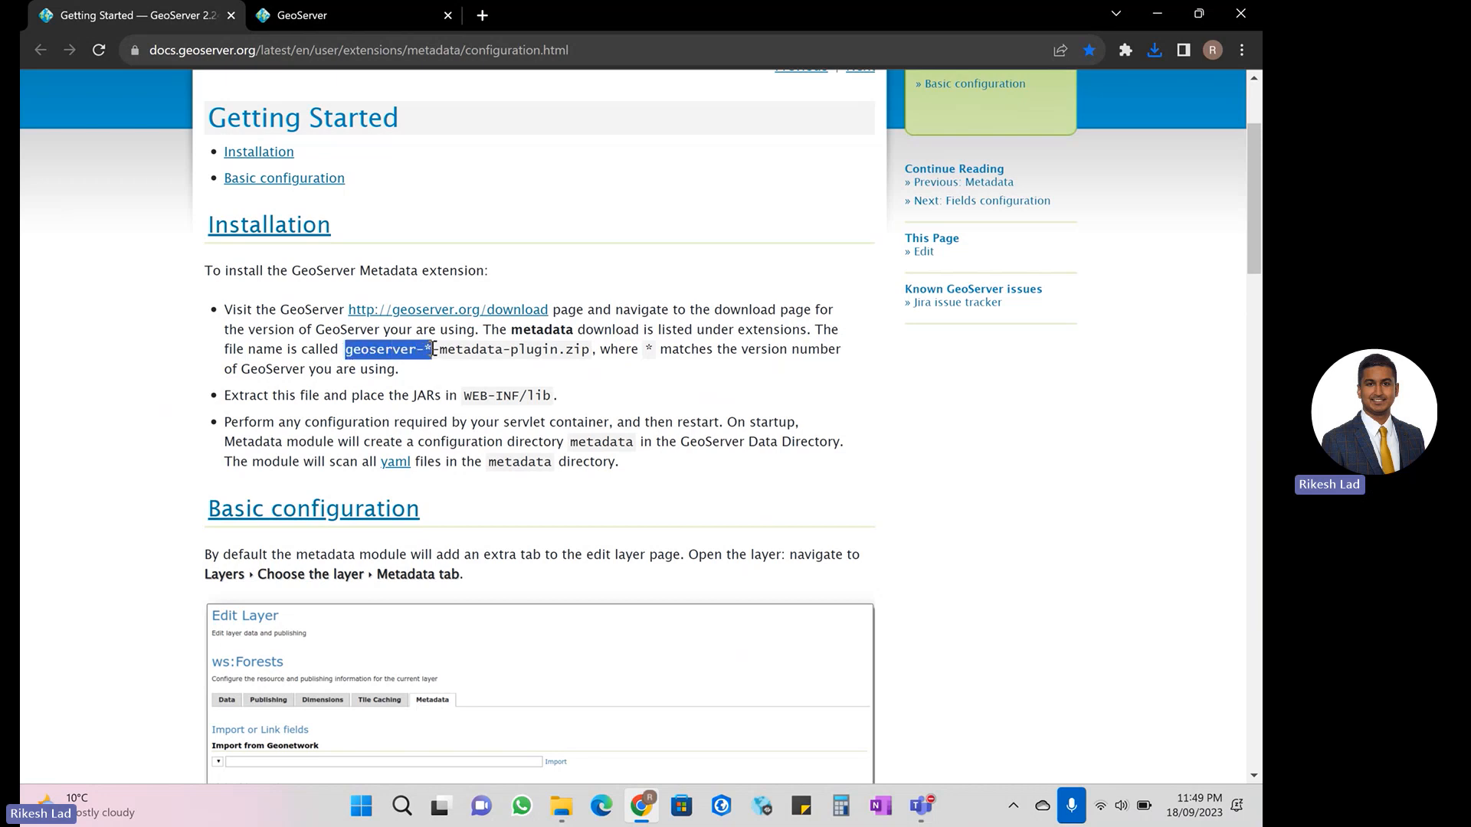
left_click(433, 349)
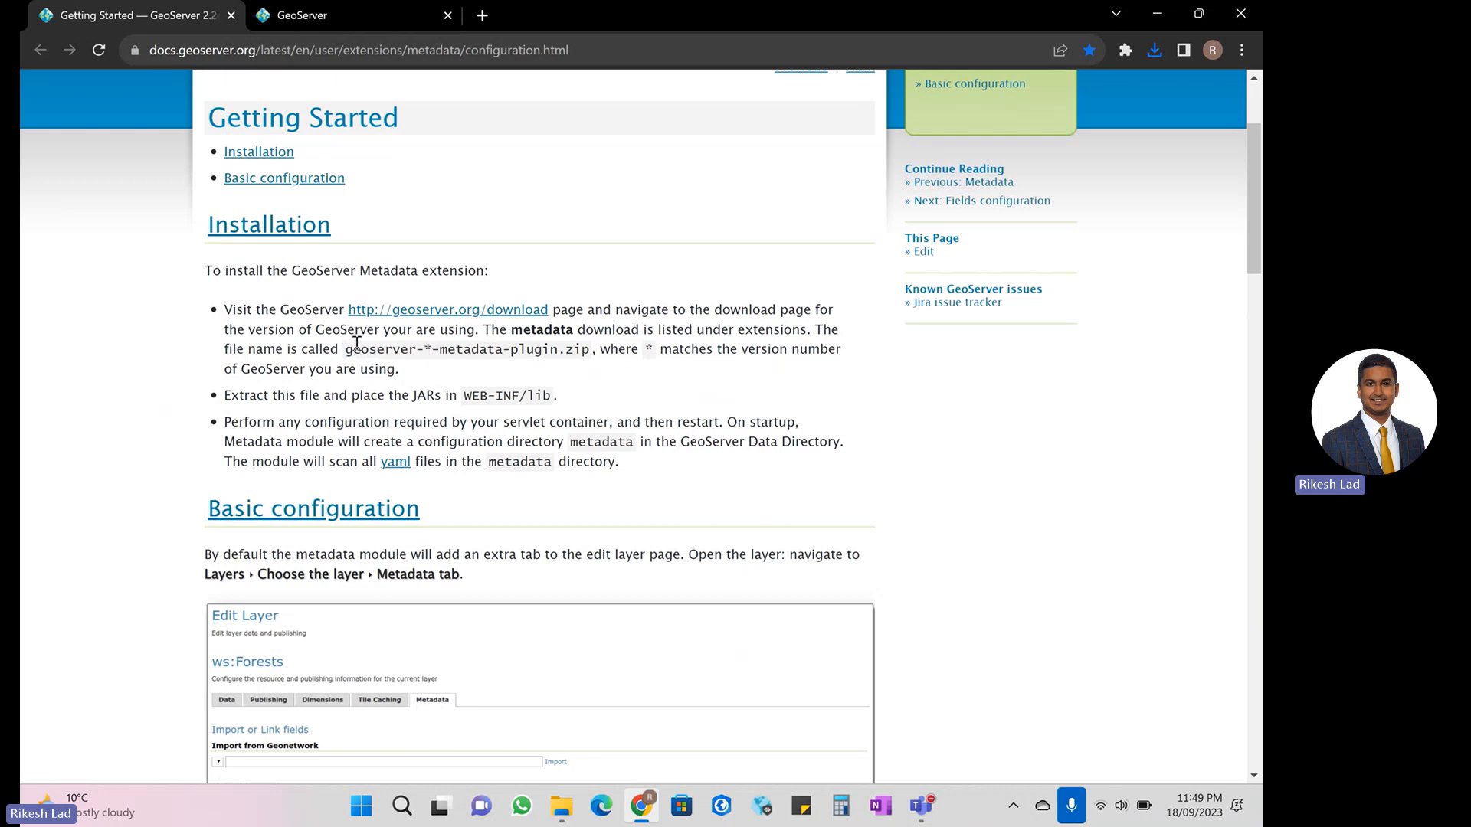
left_click_drag(354, 350, 588, 350)
left_click(514, 357)
scroll(459, 391, "down", 1)
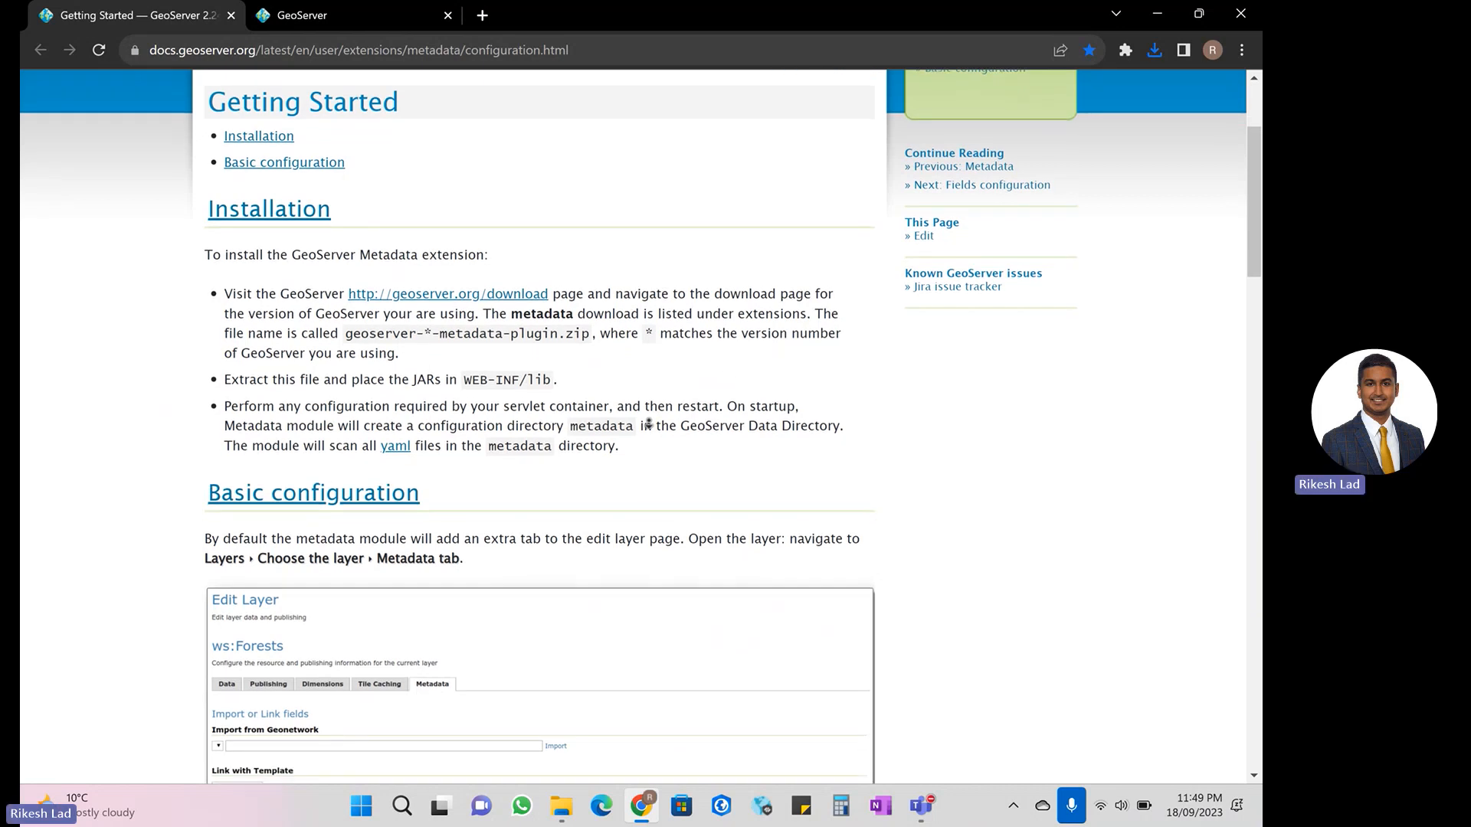
left_click_drag(410, 378, 543, 375)
left_click(464, 378)
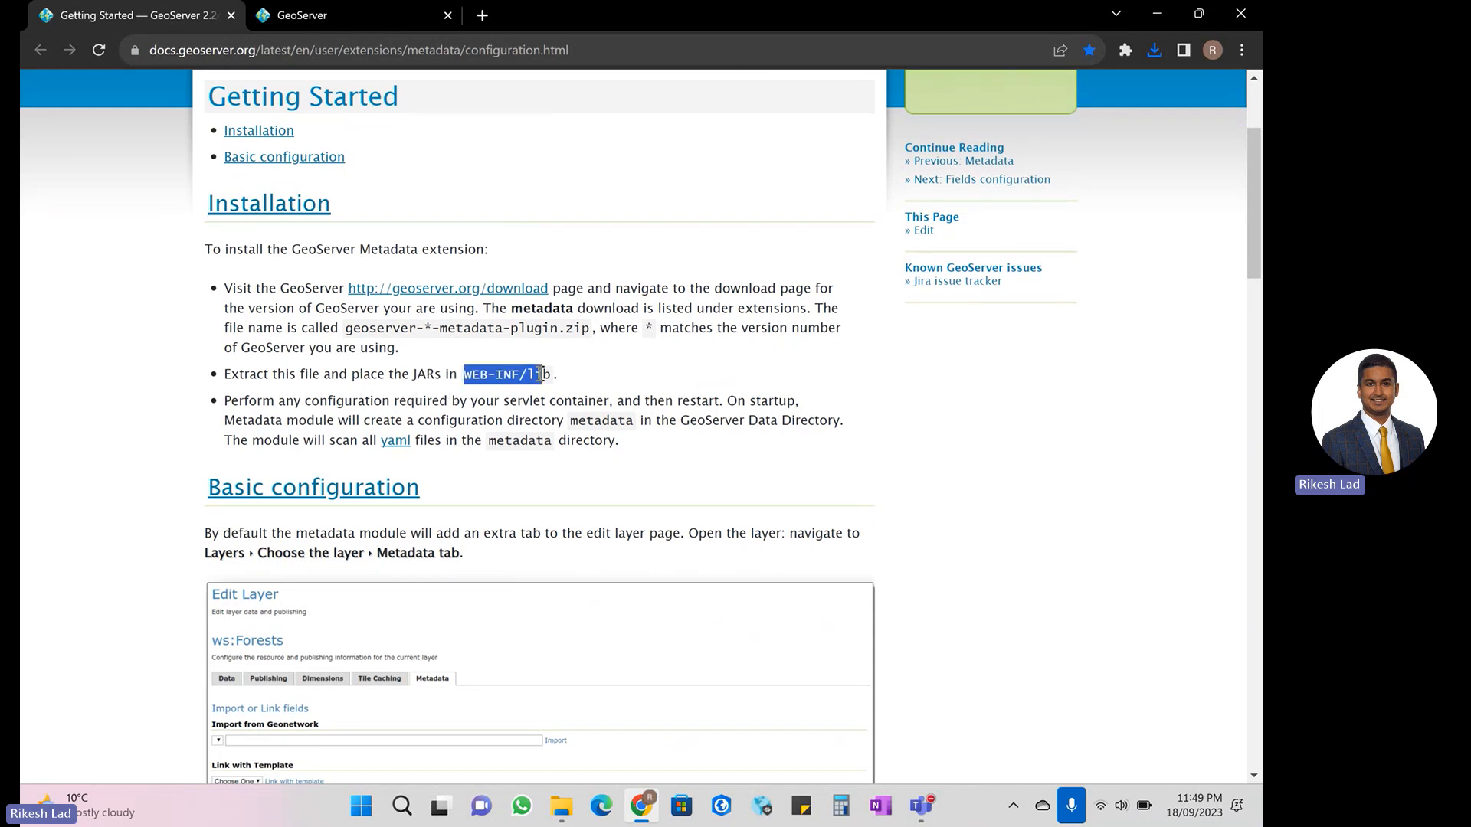
left_click(550, 389)
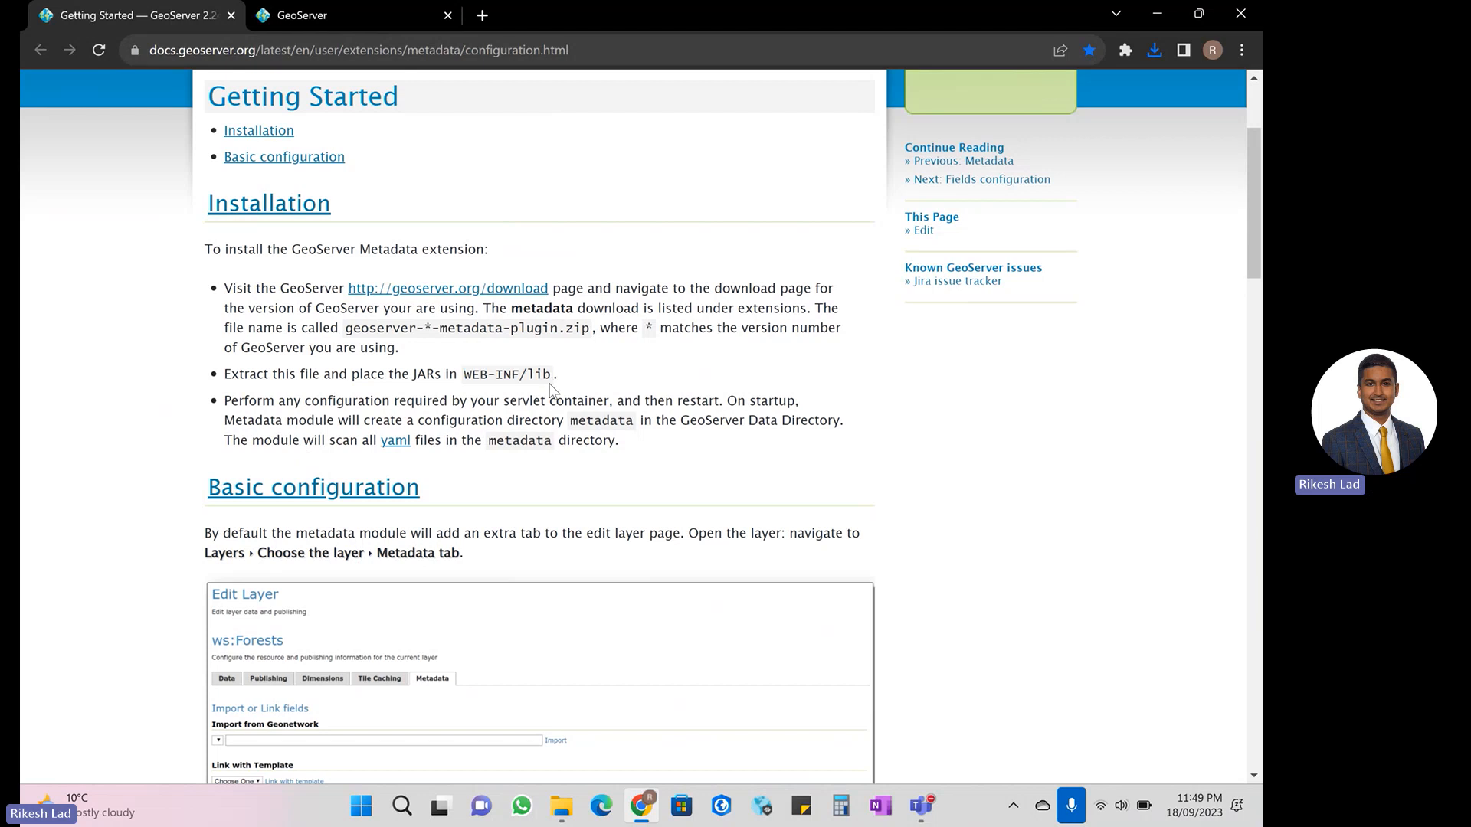
- In File Explorer, open the extracted geoserver-2.22.0-metadata-plugin folder and sort its files by type in ascending order
left_click(566, 804)
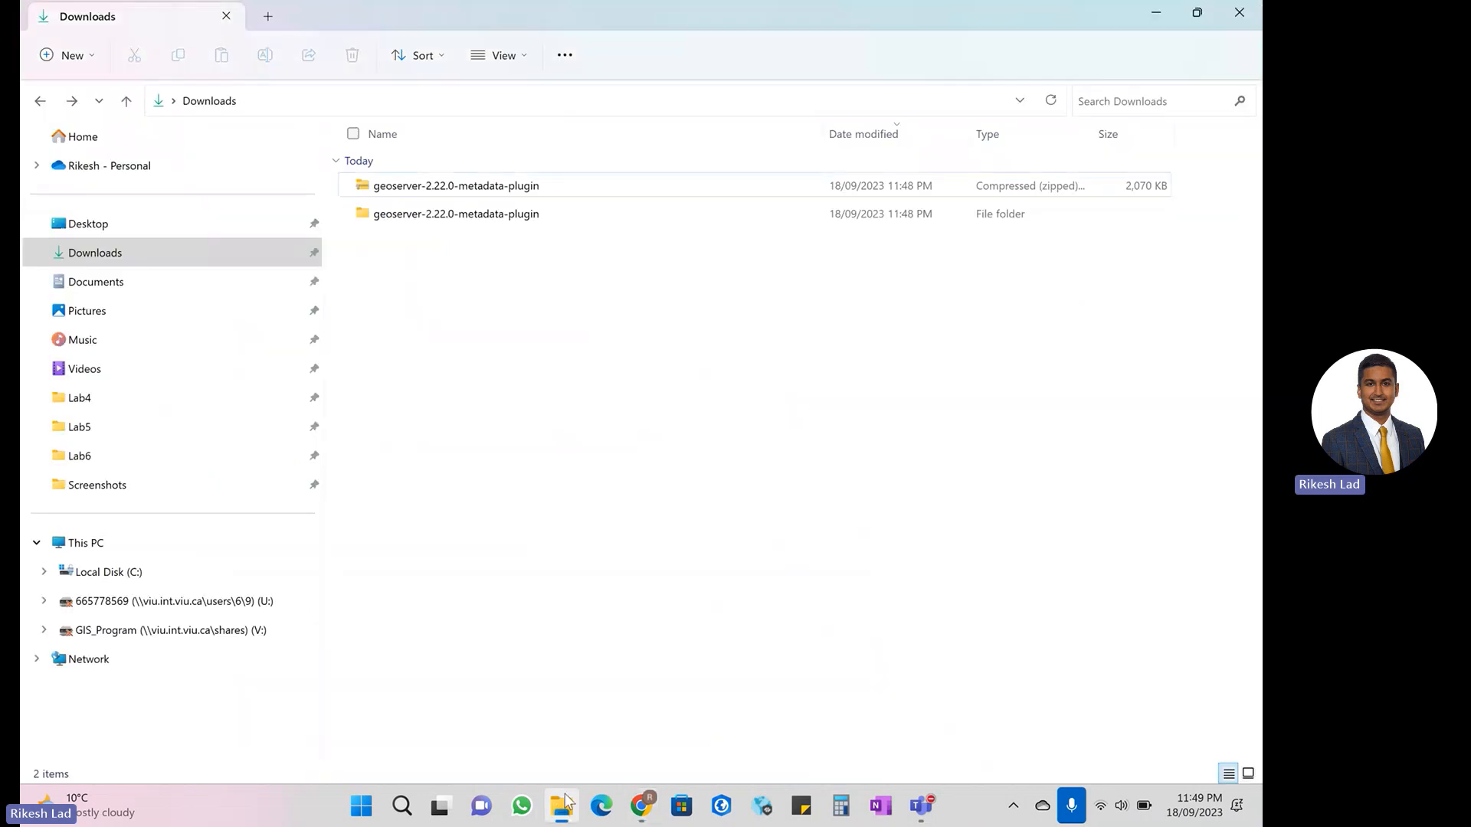
double_click(516, 227)
left_click(817, 140)
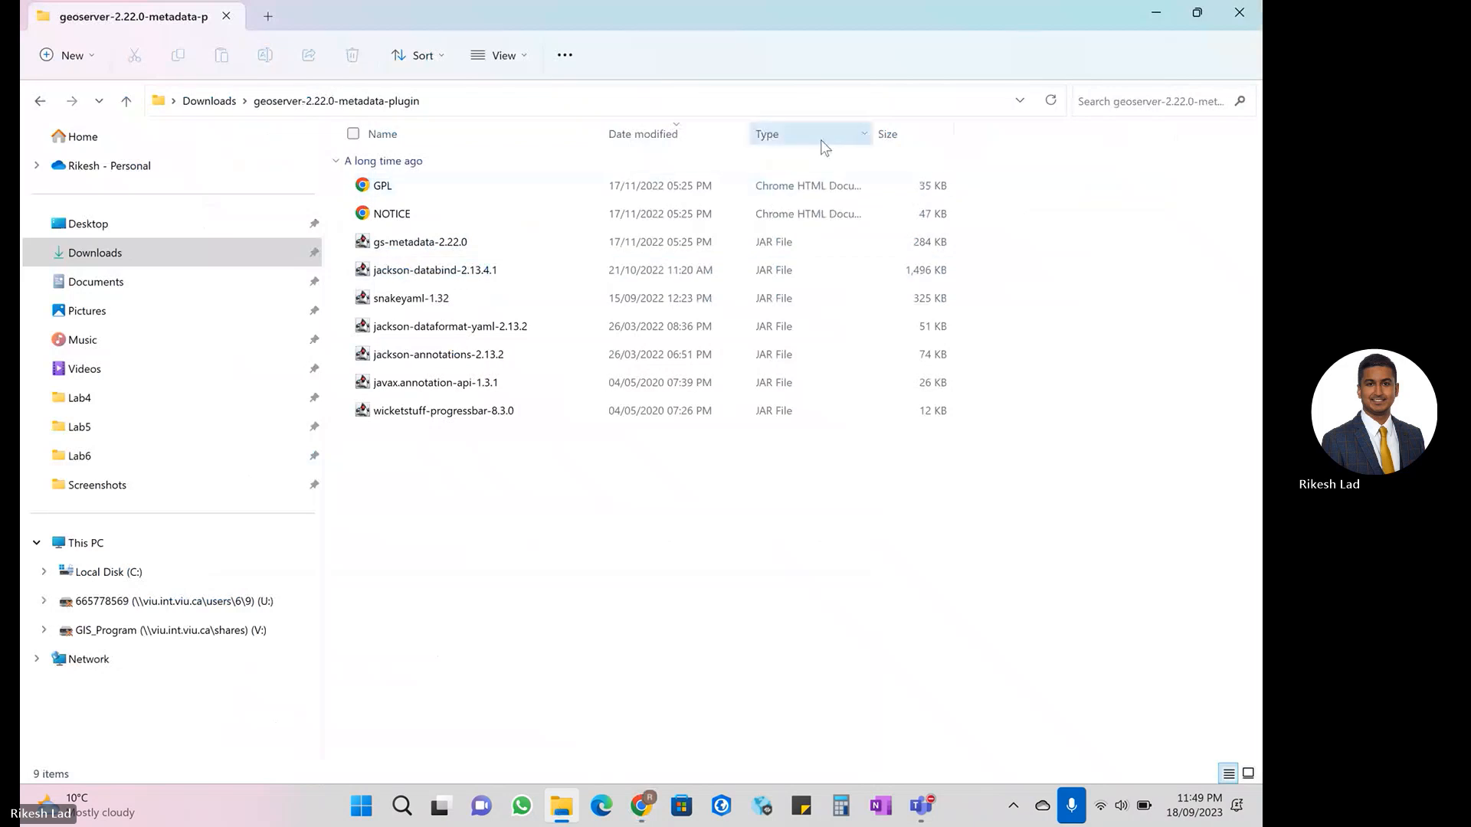
left_click(816, 139)
left_click(815, 141)
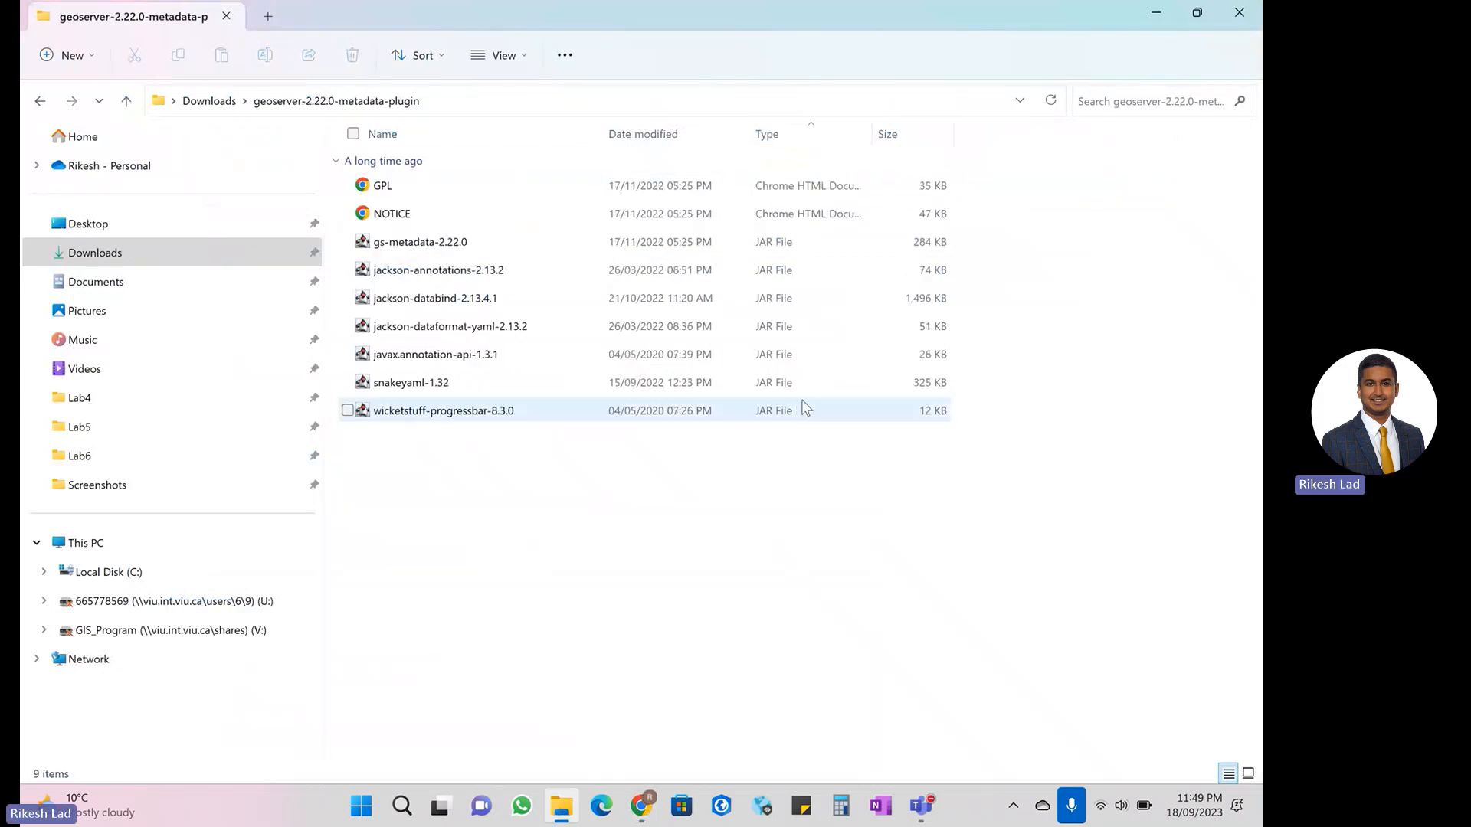
- Copy all the JAR files of the metadata plugin and open C:\Program Files\GeoServer in a second File Explorer window
left_click_drag(609, 463, 793, 243)
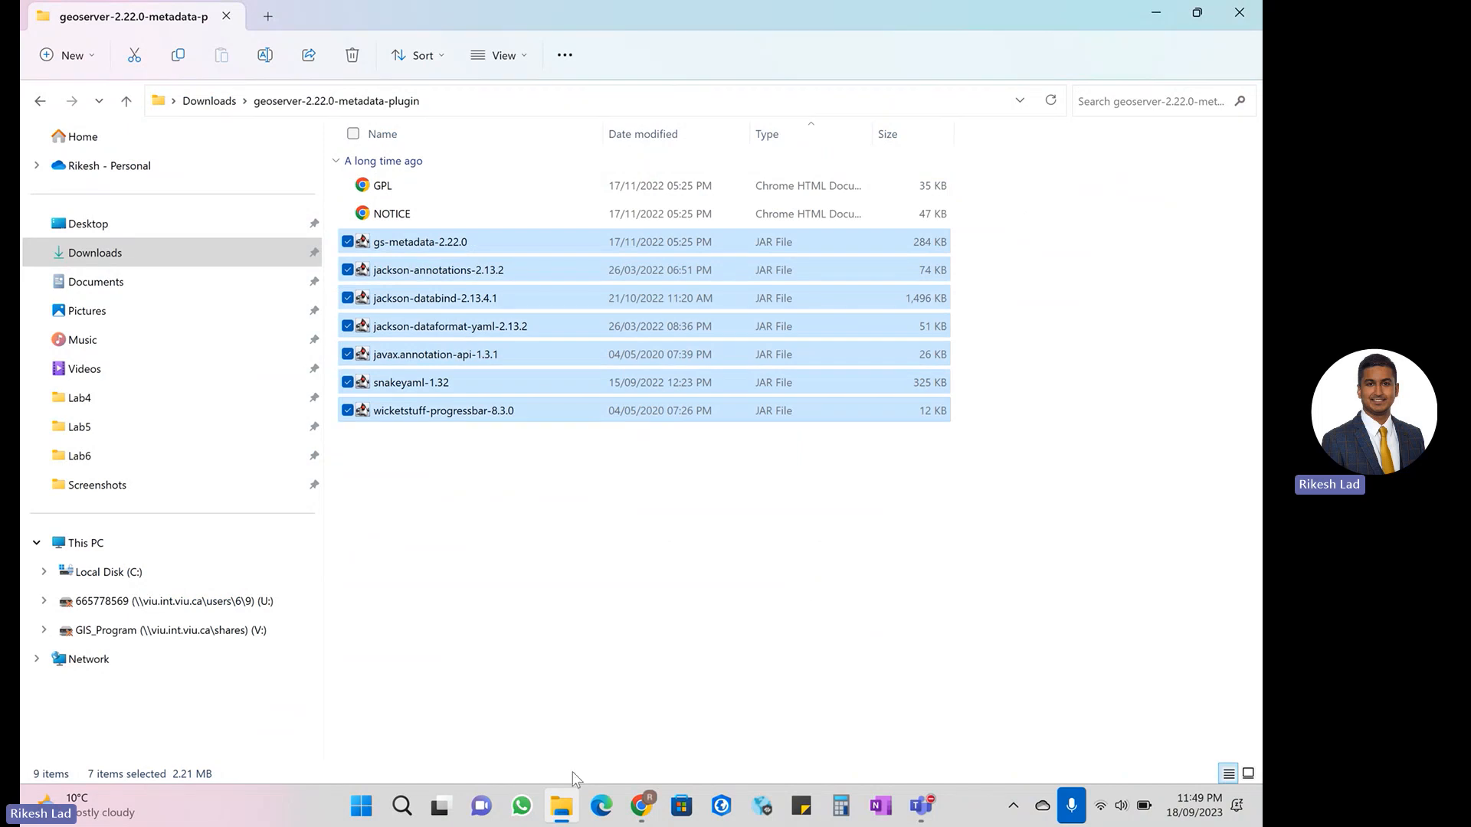
right_click(576, 804)
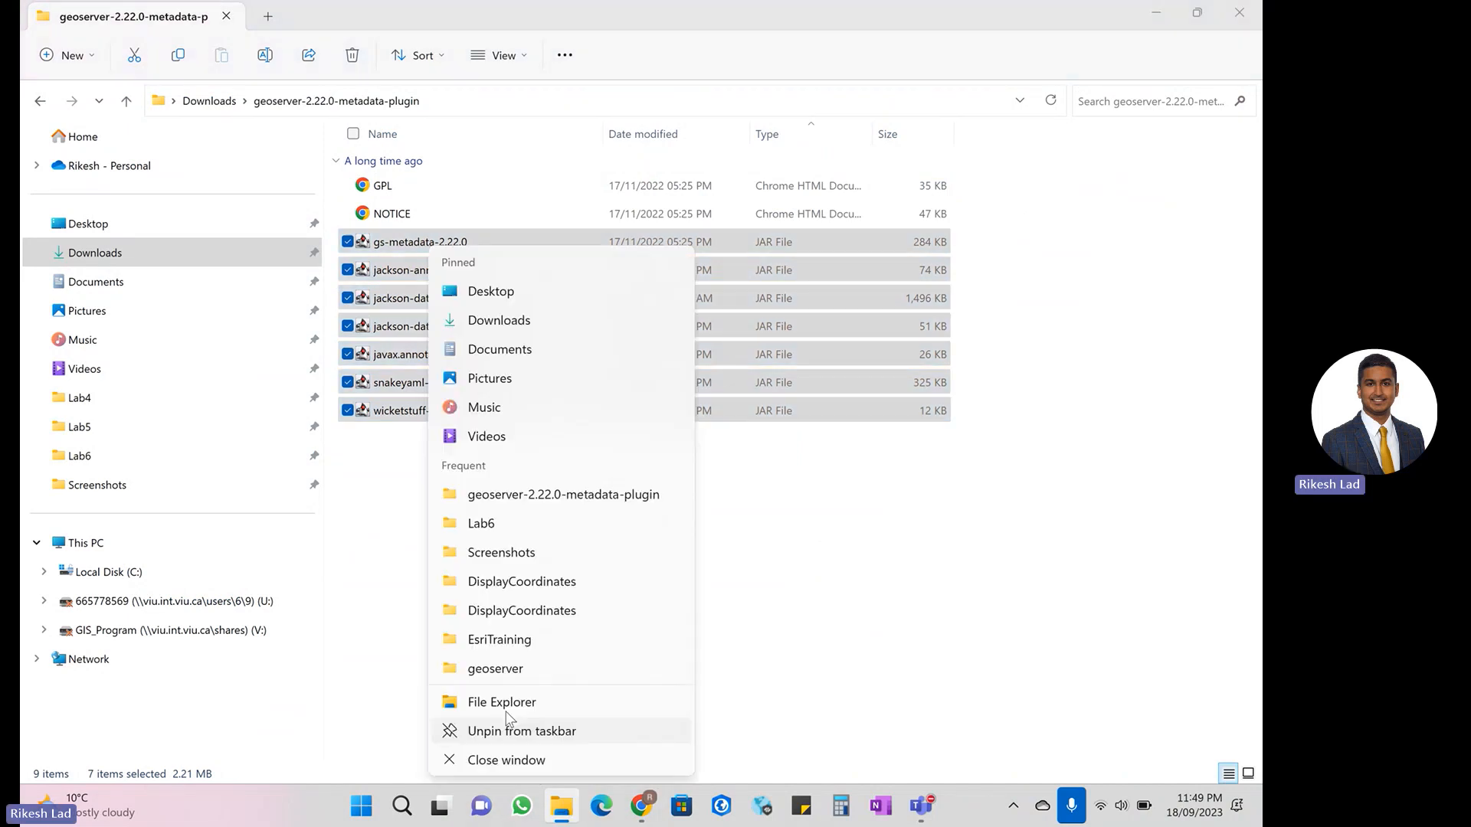
left_click(513, 699)
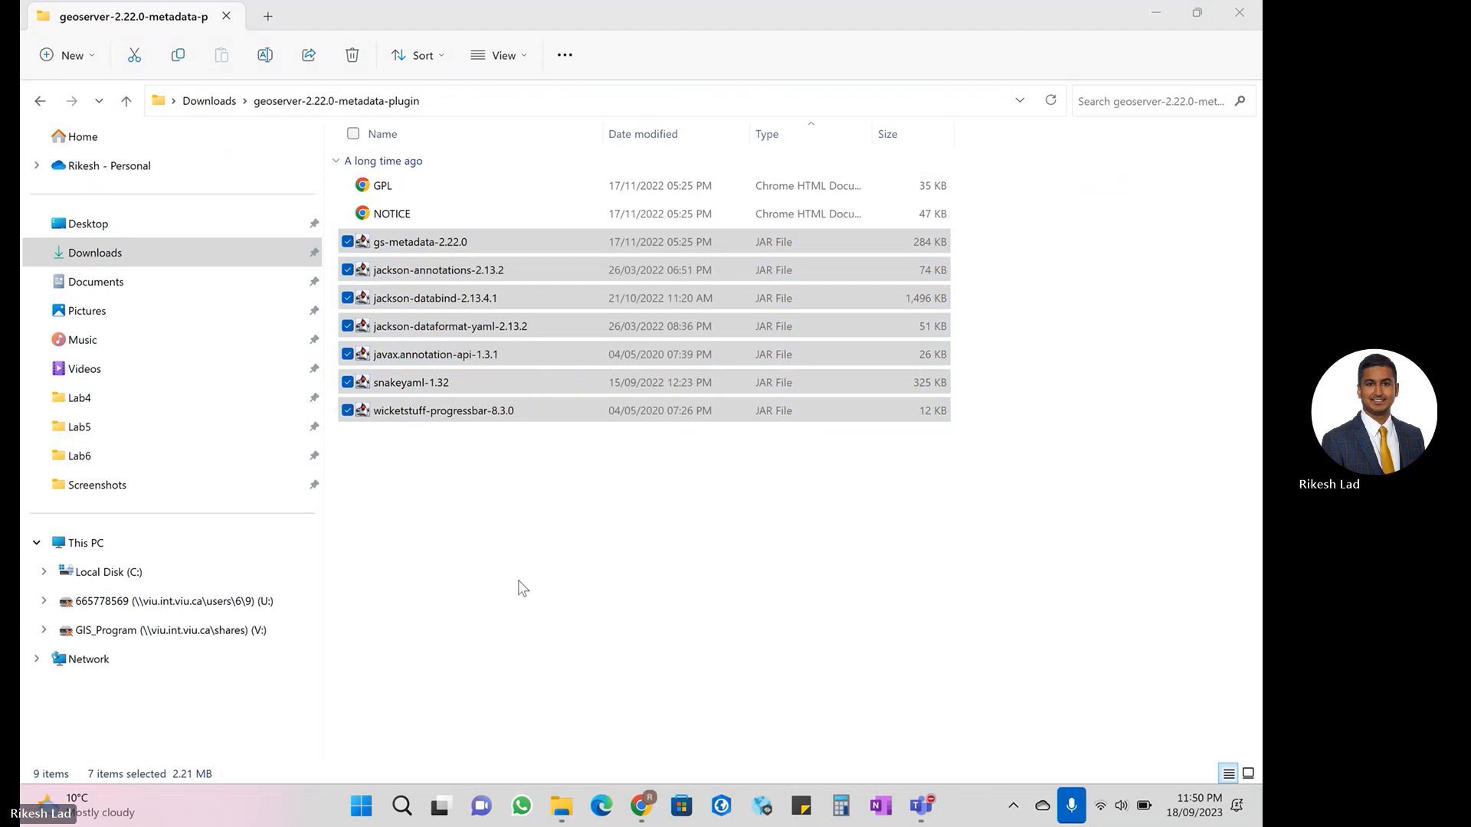
left_click(181, 573)
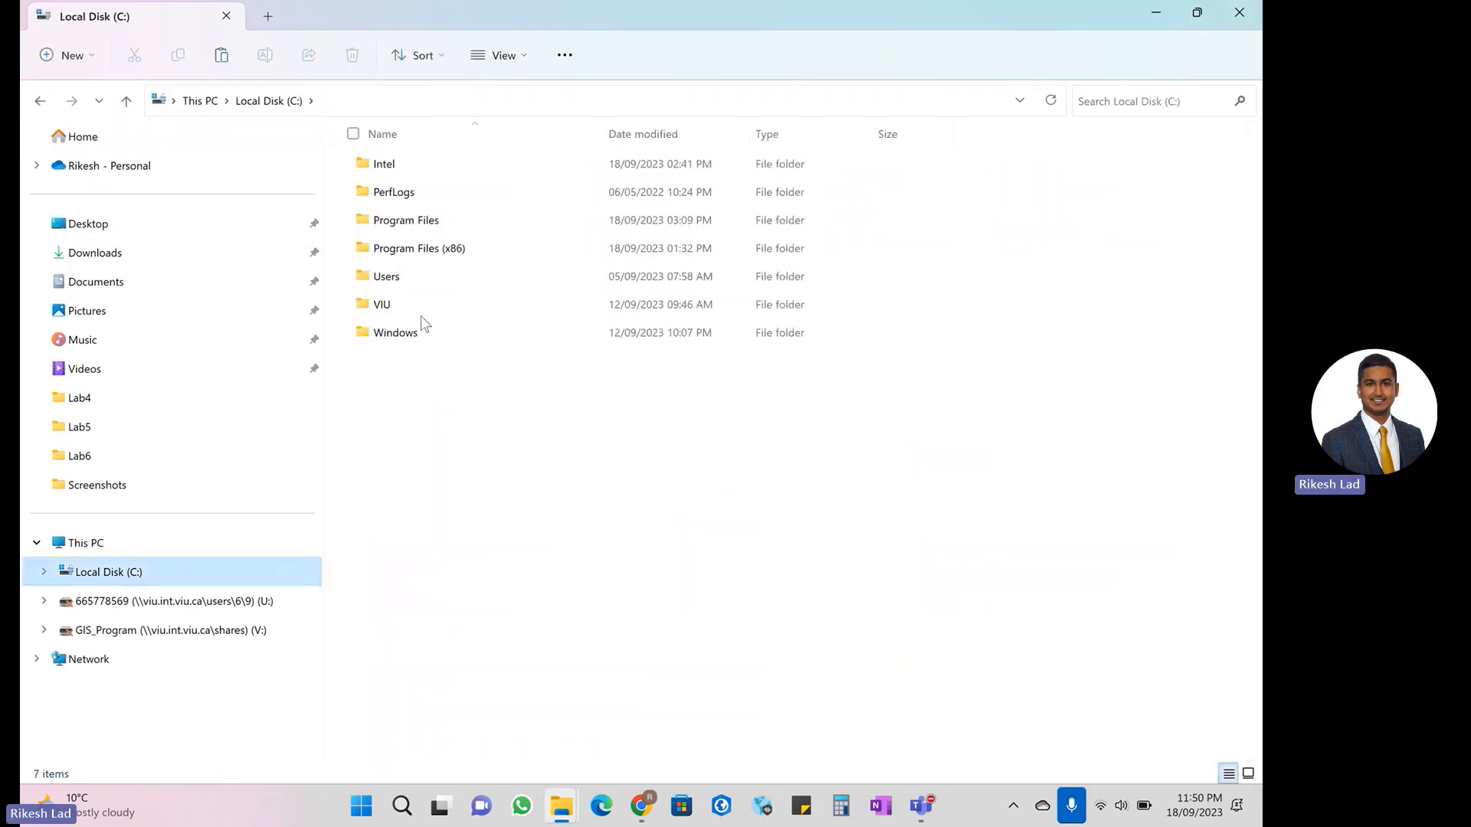
double_click(442, 222)
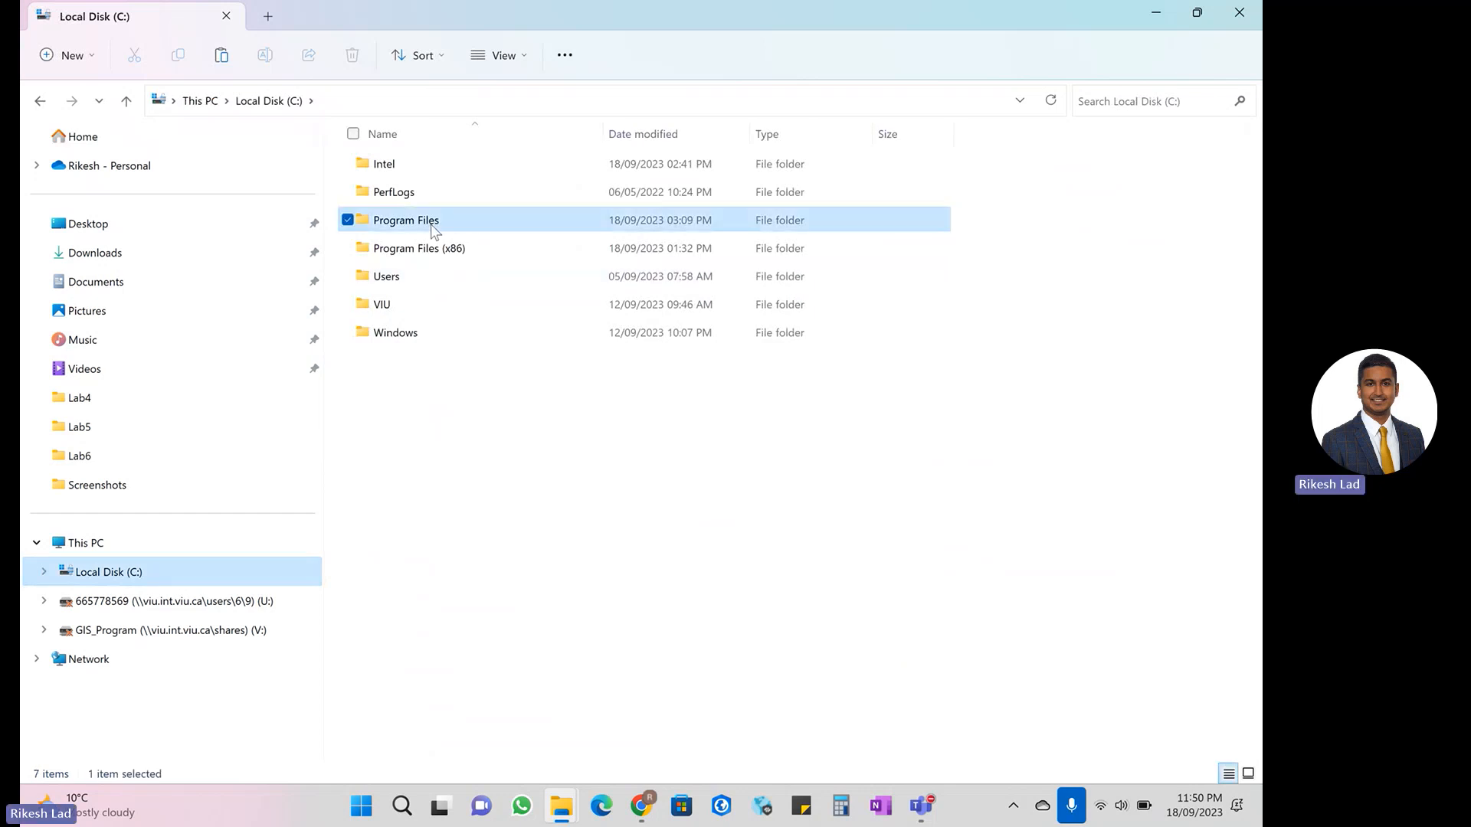
double_click(431, 276)
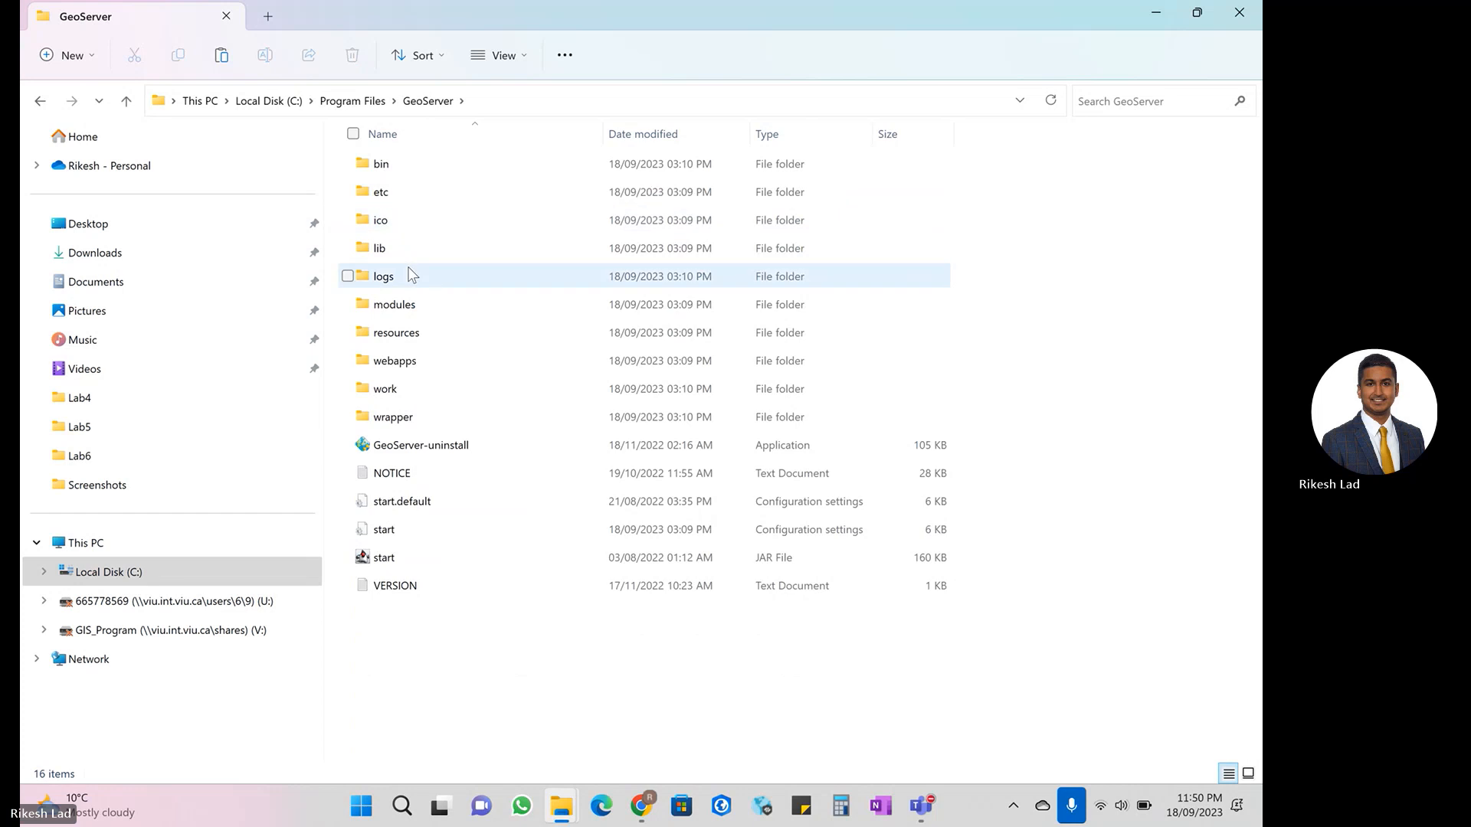
- Search the GeoServer folder for web-inf and open the lib folder inside WEB-INF
left_click(1125, 104)
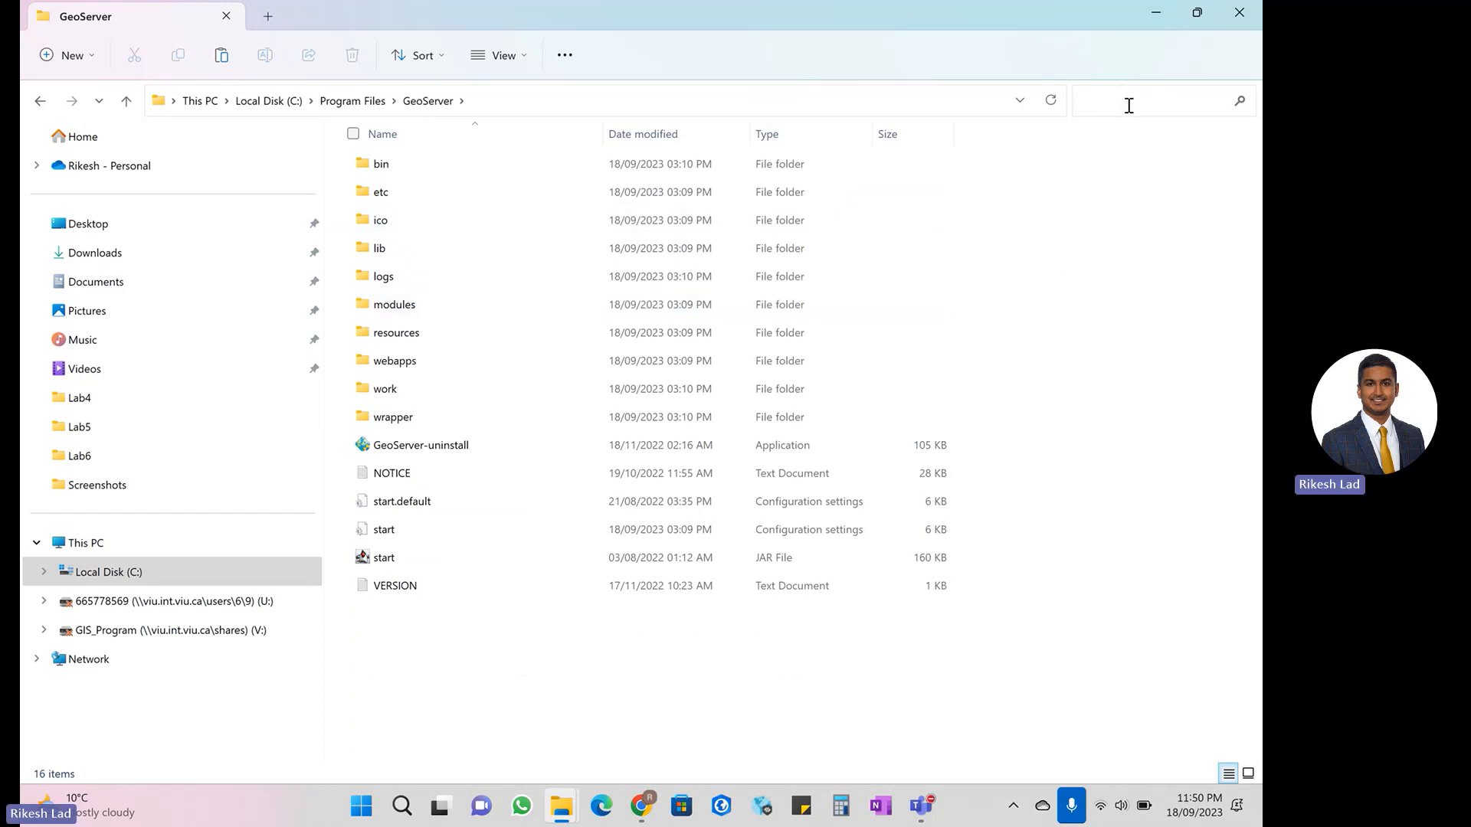
left_click(643, 809)
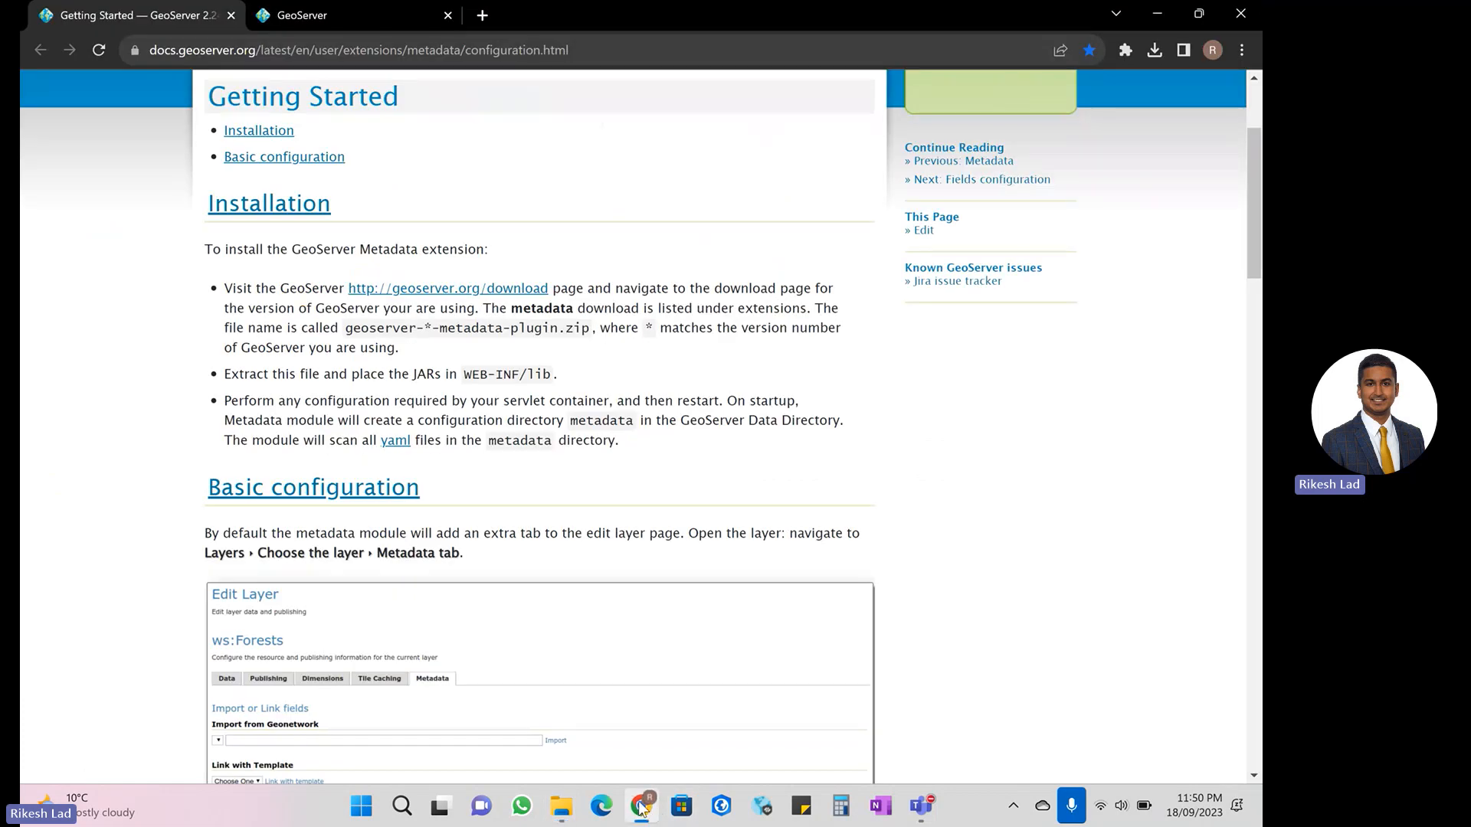
left_click(639, 809)
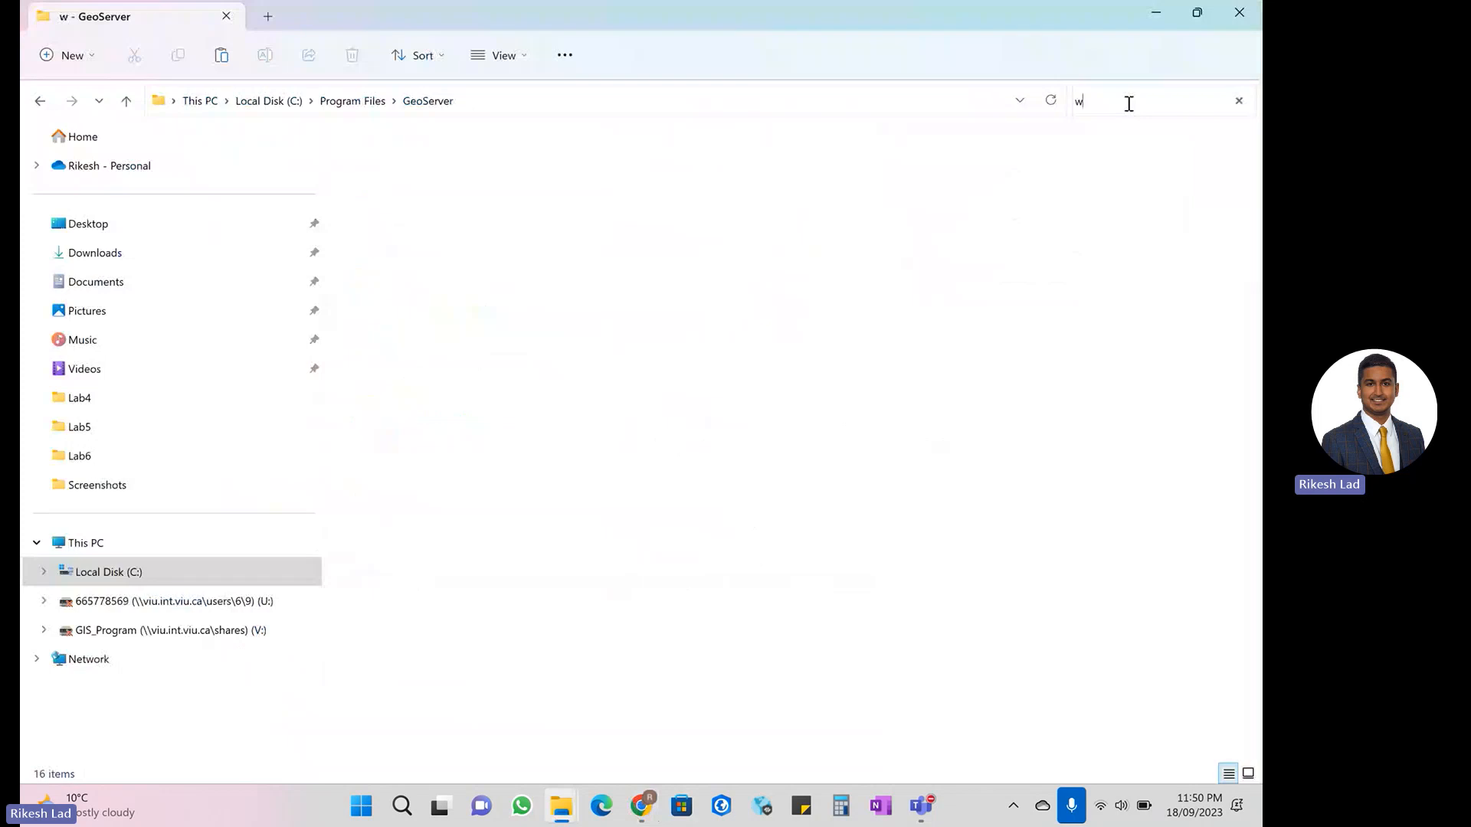
type("eb-inf")
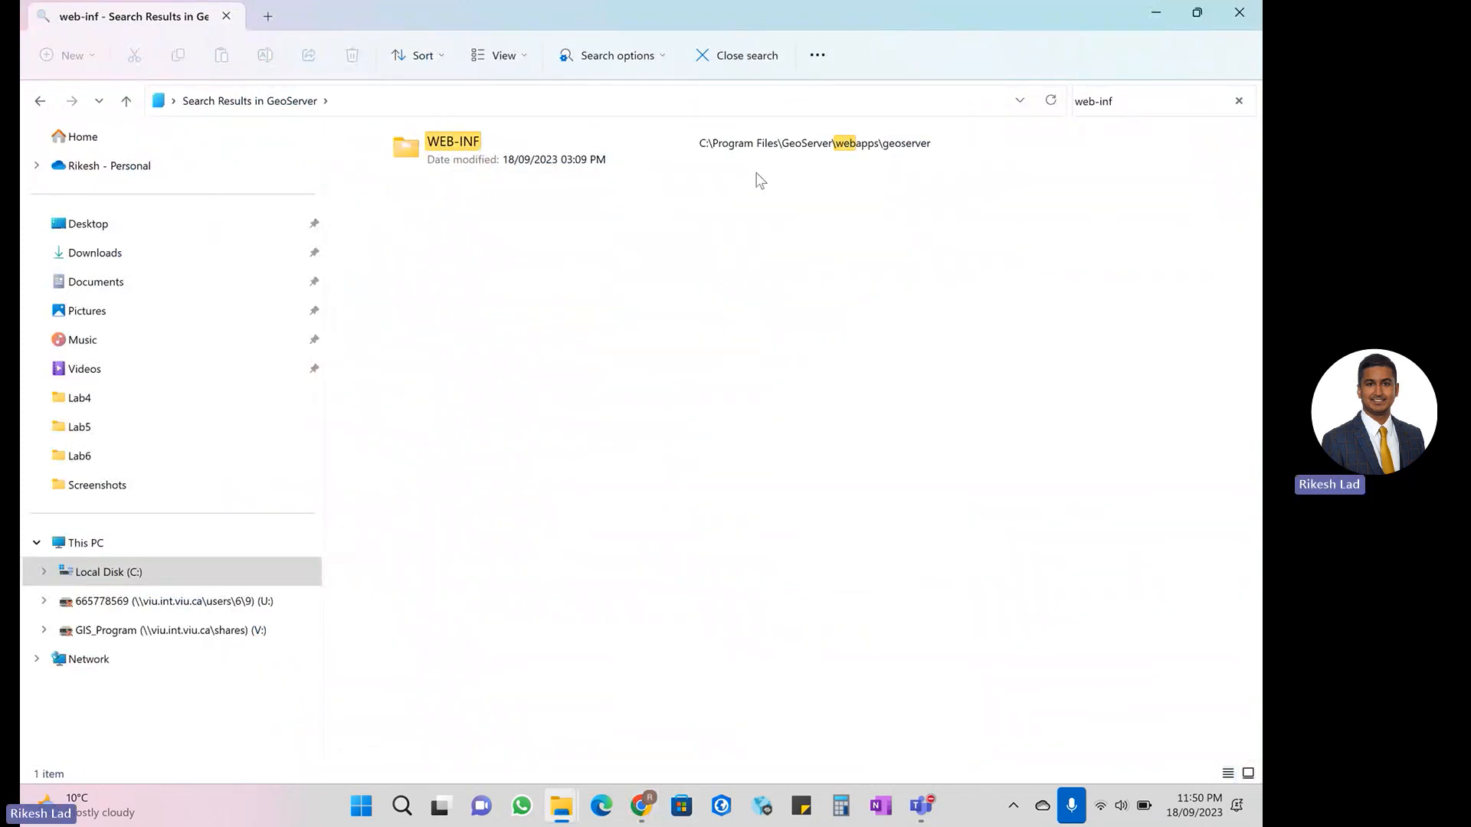
double_click(760, 152)
double_click(537, 193)
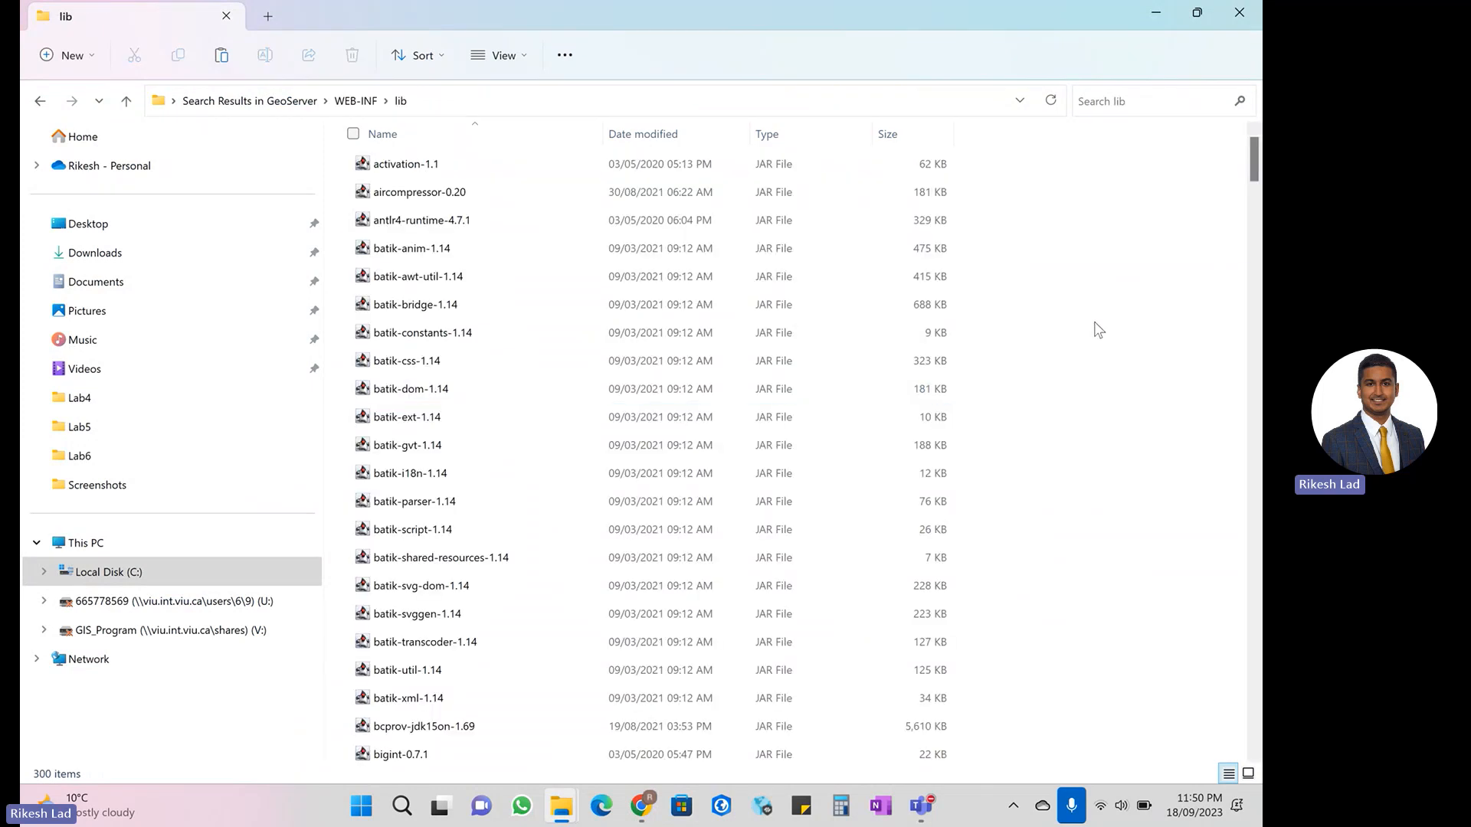
- Paste the copied JAR files into WEB-INF/lib, replacing the files of the same name and granting administrator permission
key("ctrl+v")
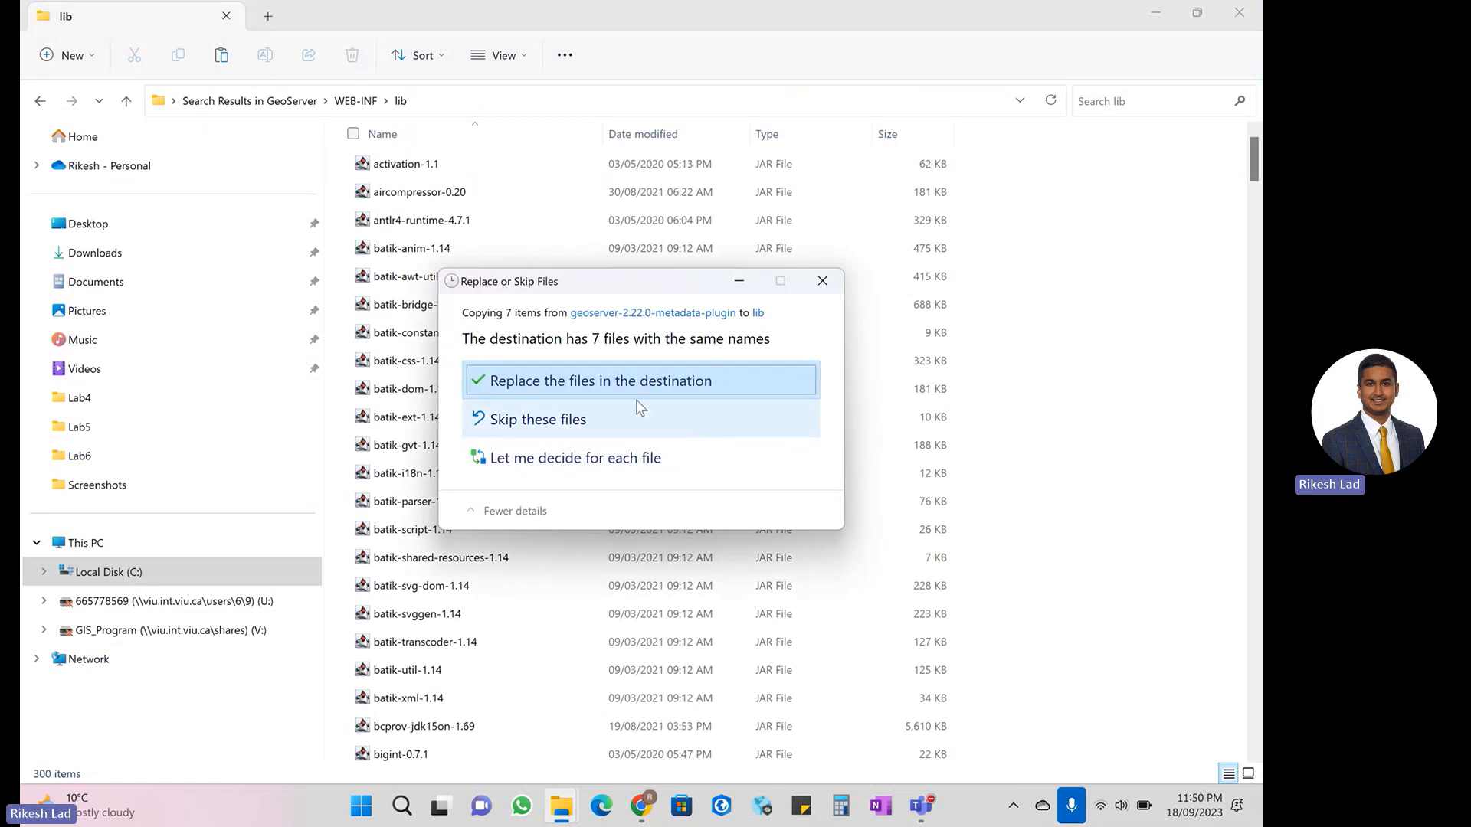
left_click(602, 398)
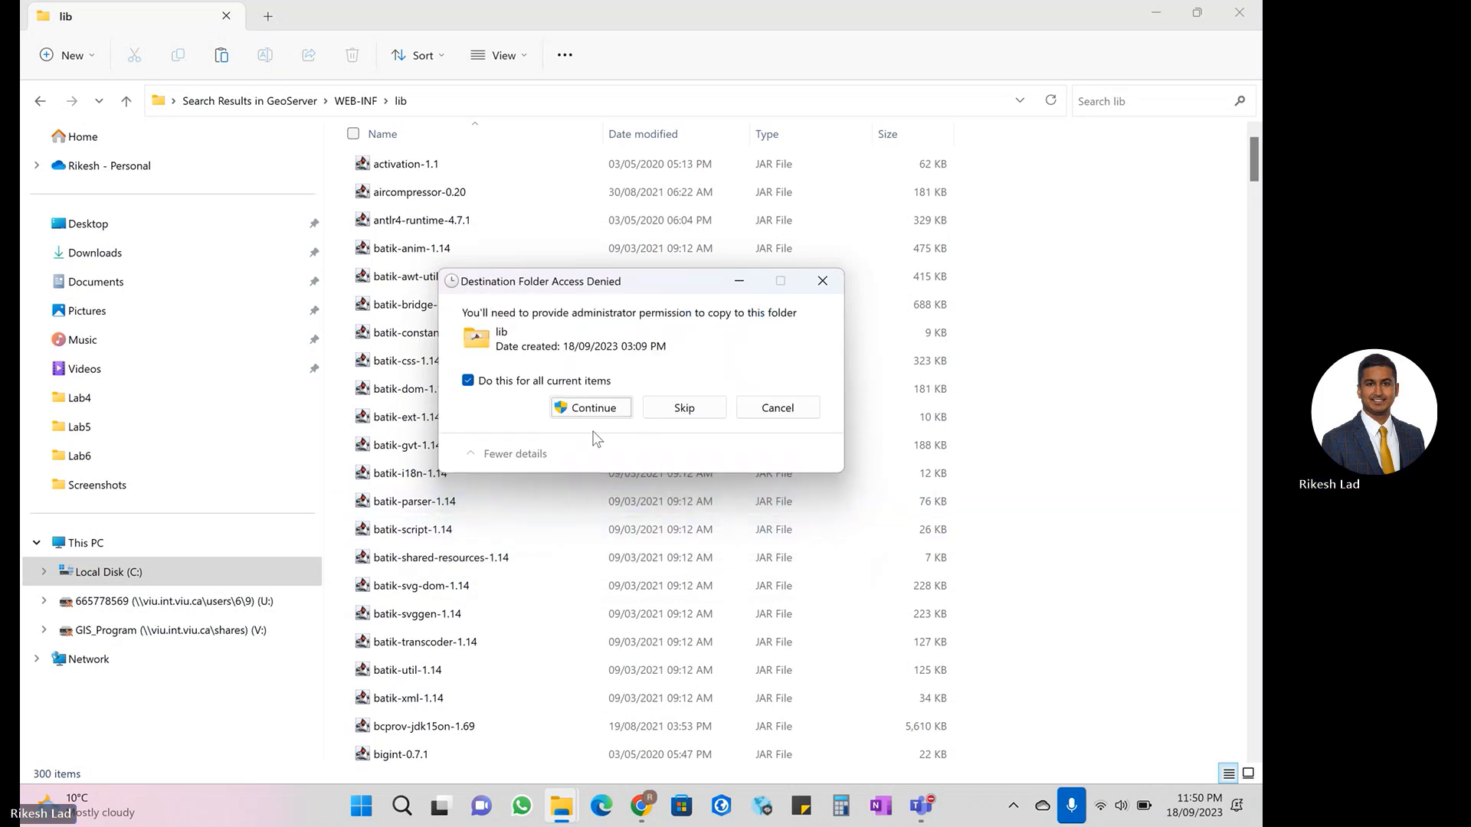
left_click(601, 408)
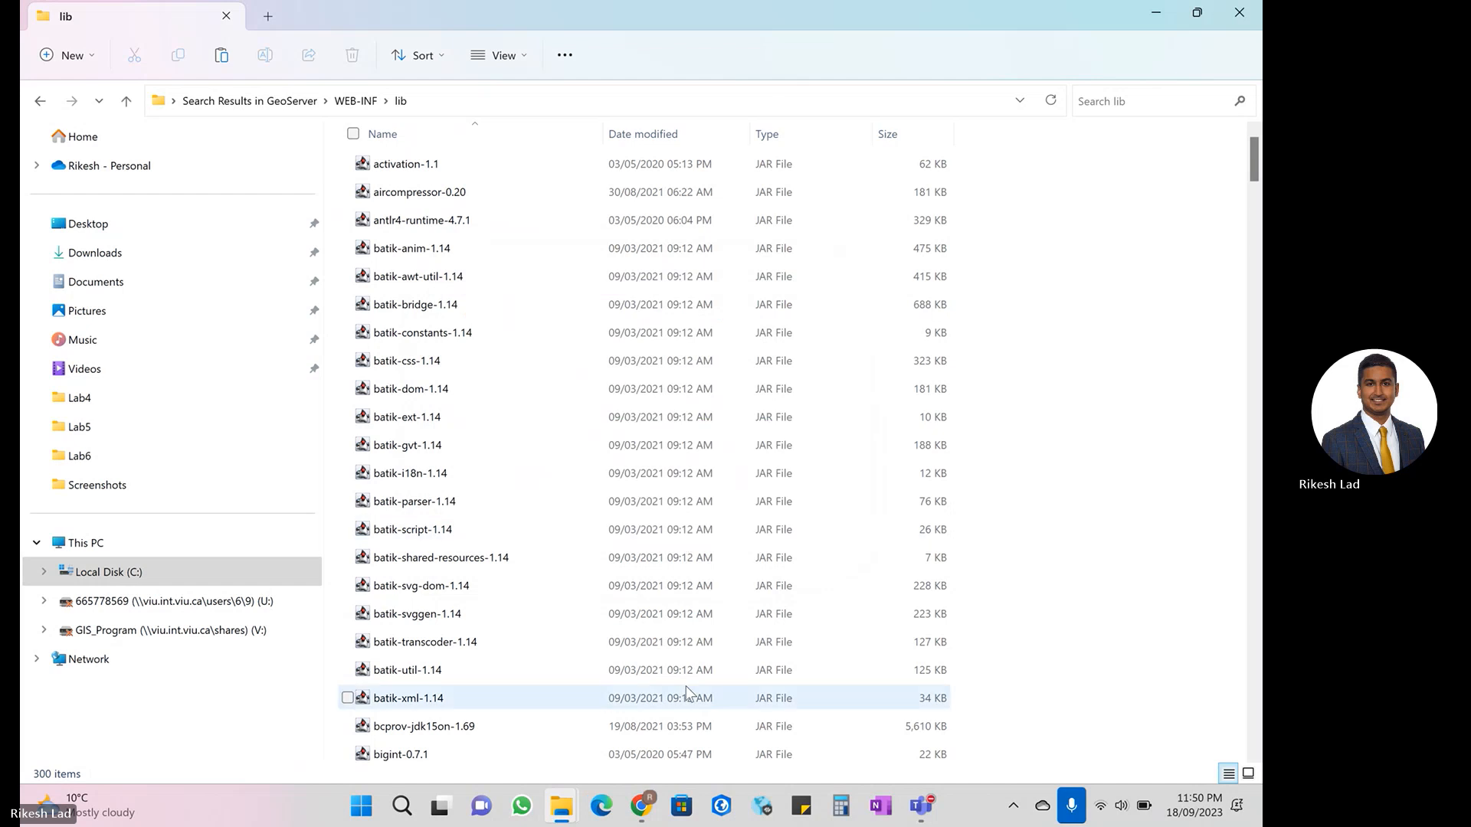
- Switch to Chrome and read the manual's last installation step about configuring the servlet container and restarting
left_click(644, 808)
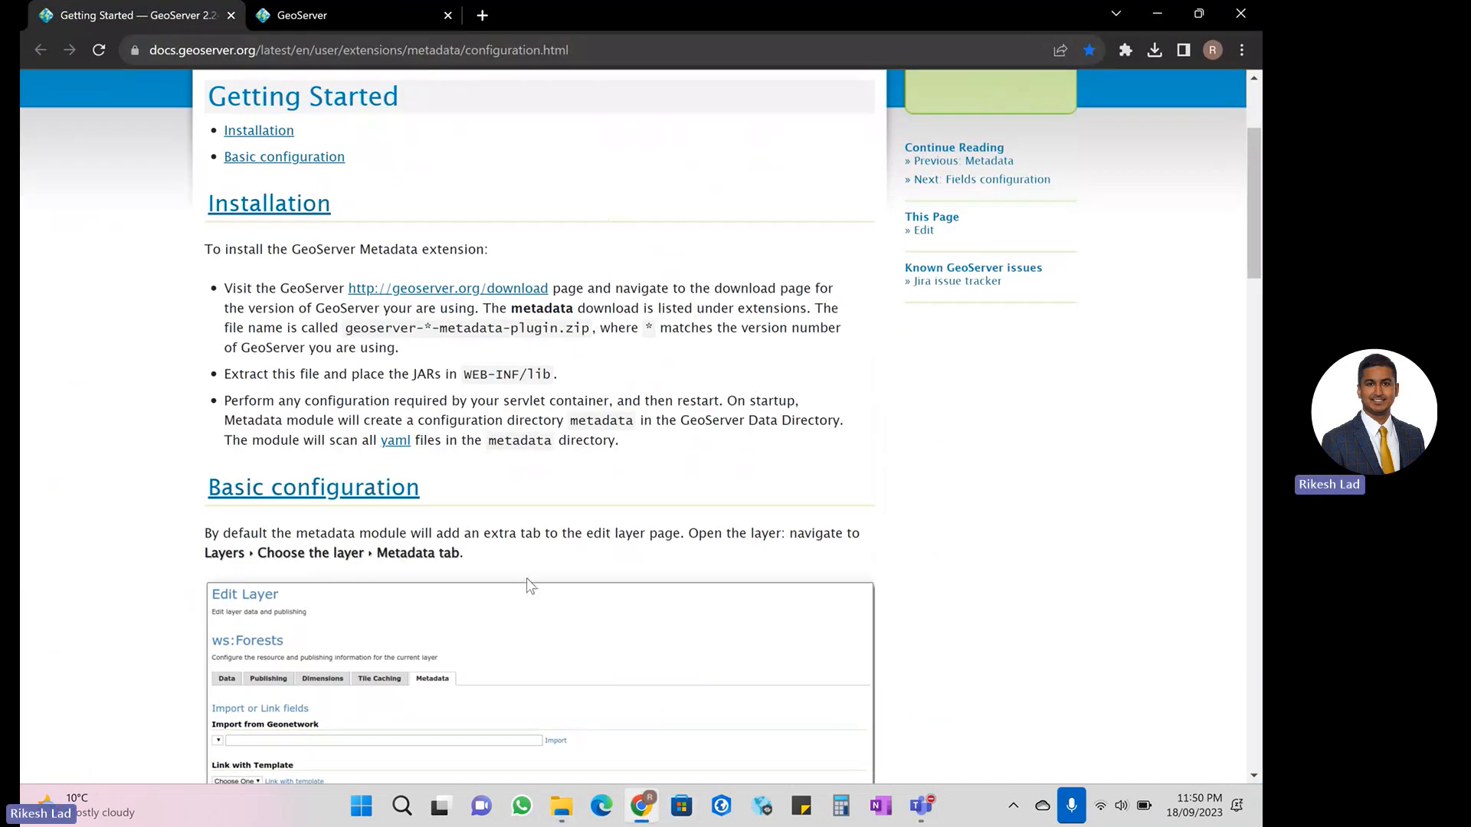
left_click_drag(341, 408, 515, 421)
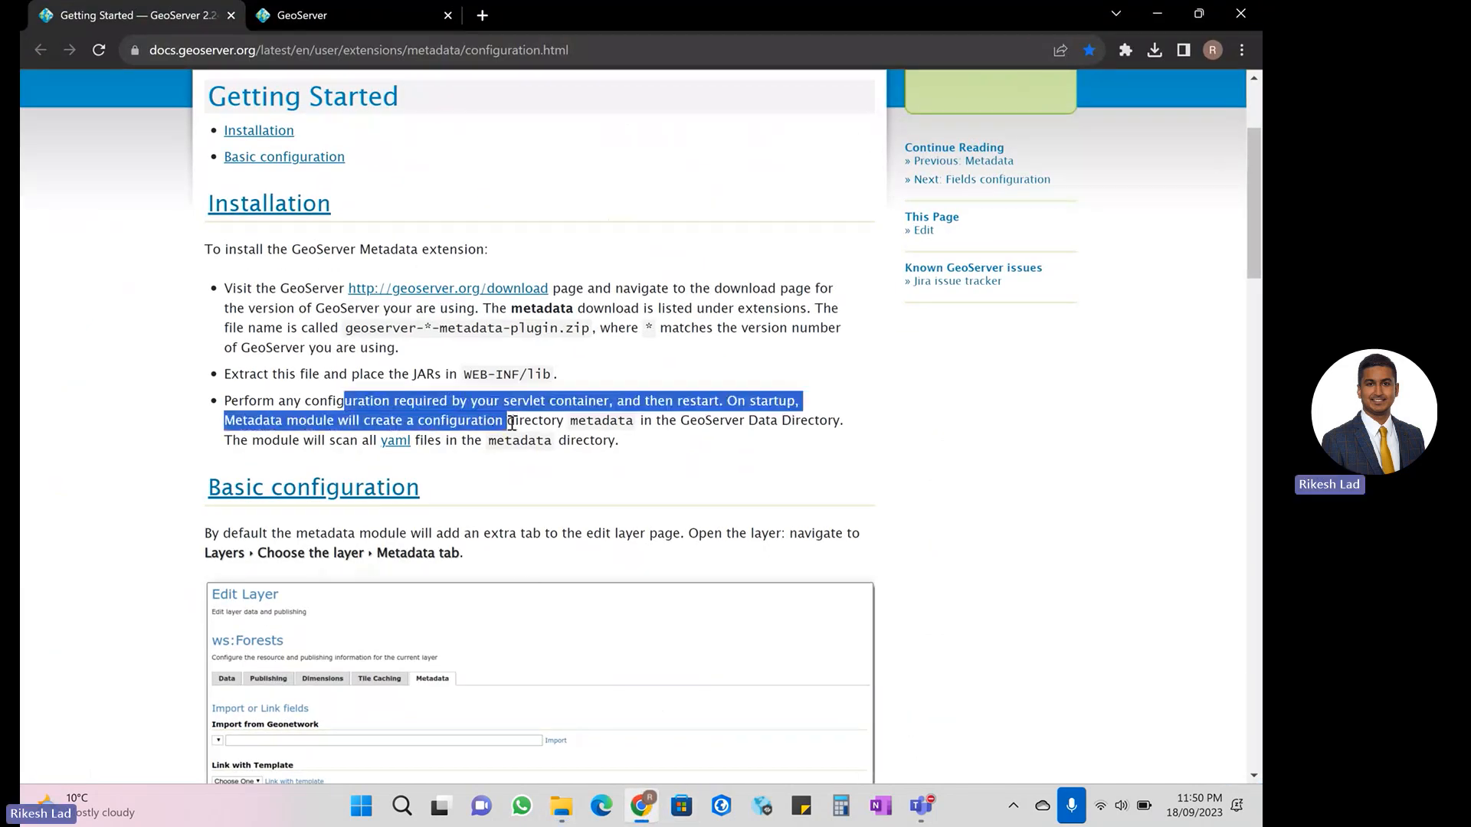
left_click(518, 431)
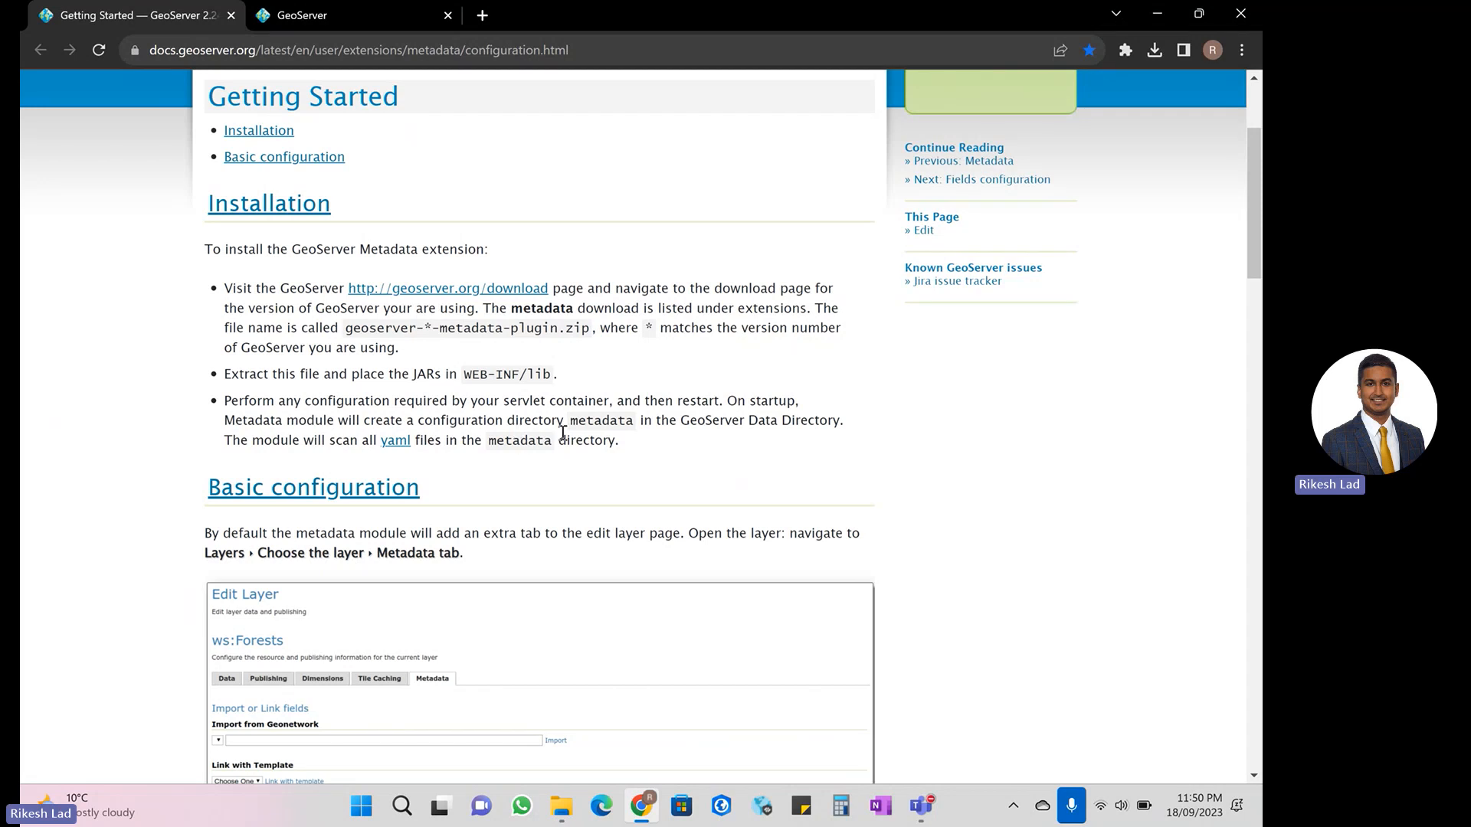
left_click_drag(563, 432, 417, 418)
left_click(417, 412)
- Find and open the Windows Services app by searching for services, and enlarge its window
left_click(401, 814)
type("ser")
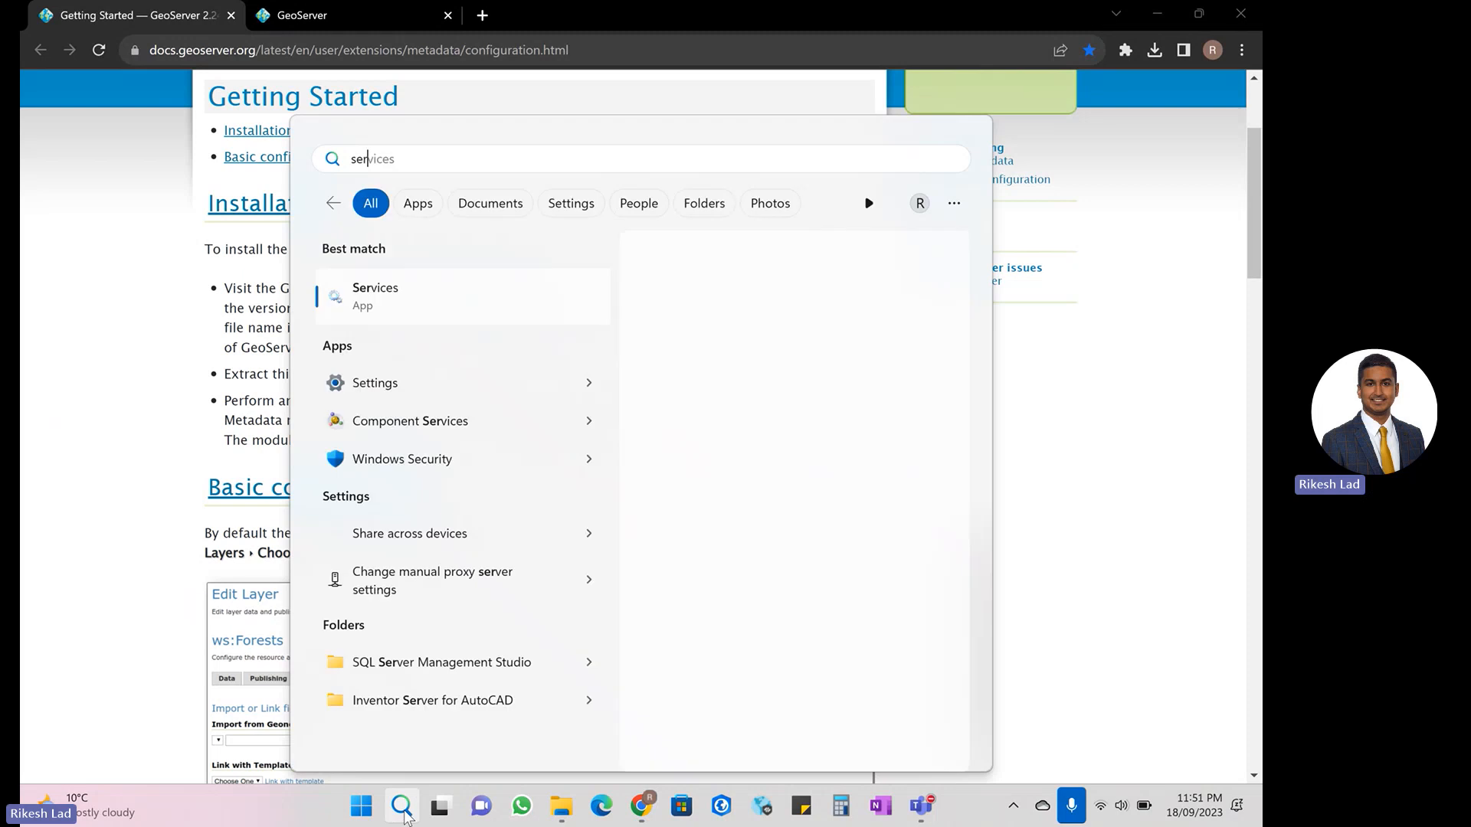
type("vices")
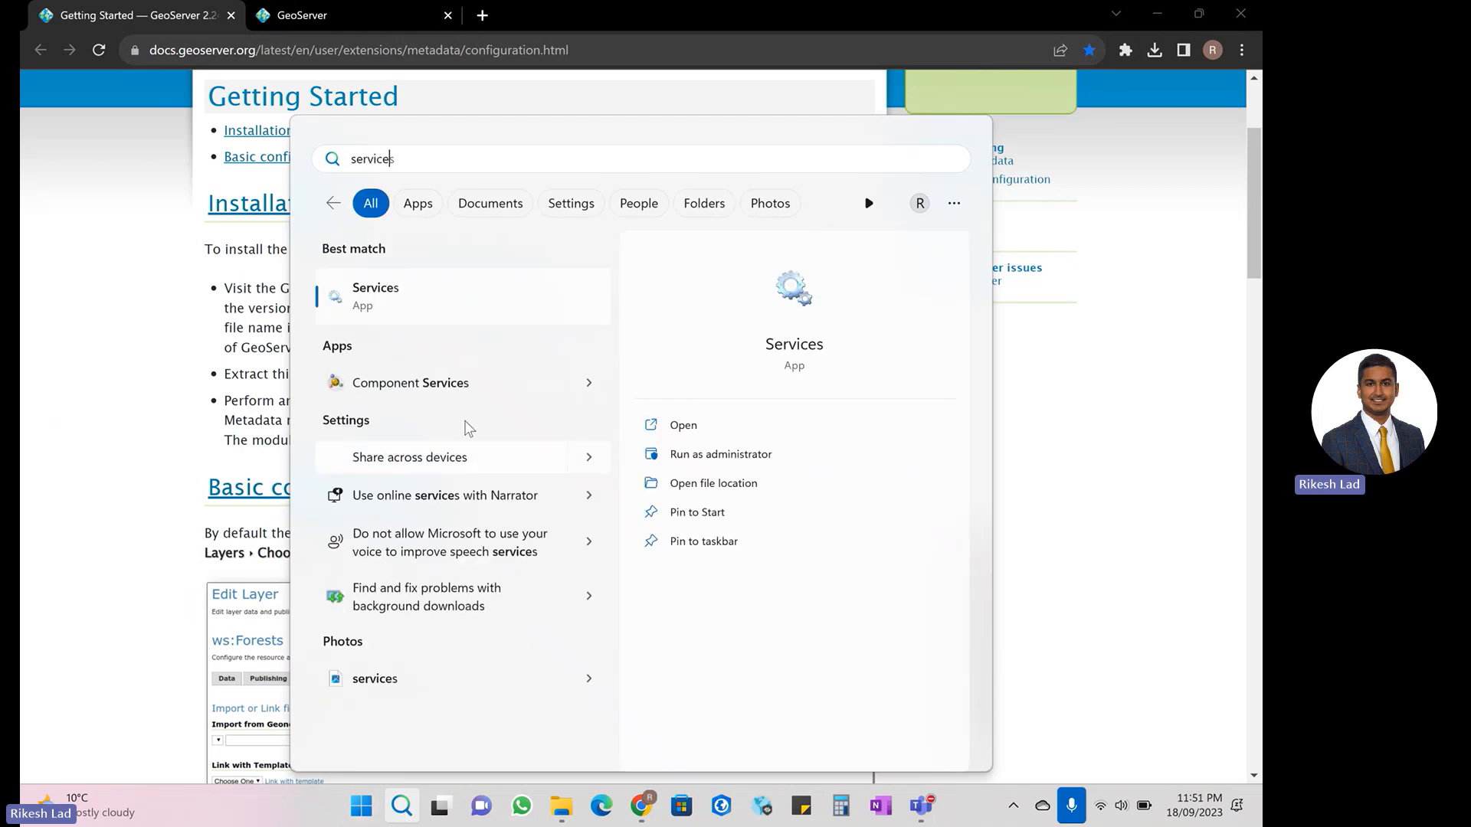
key("Escape")
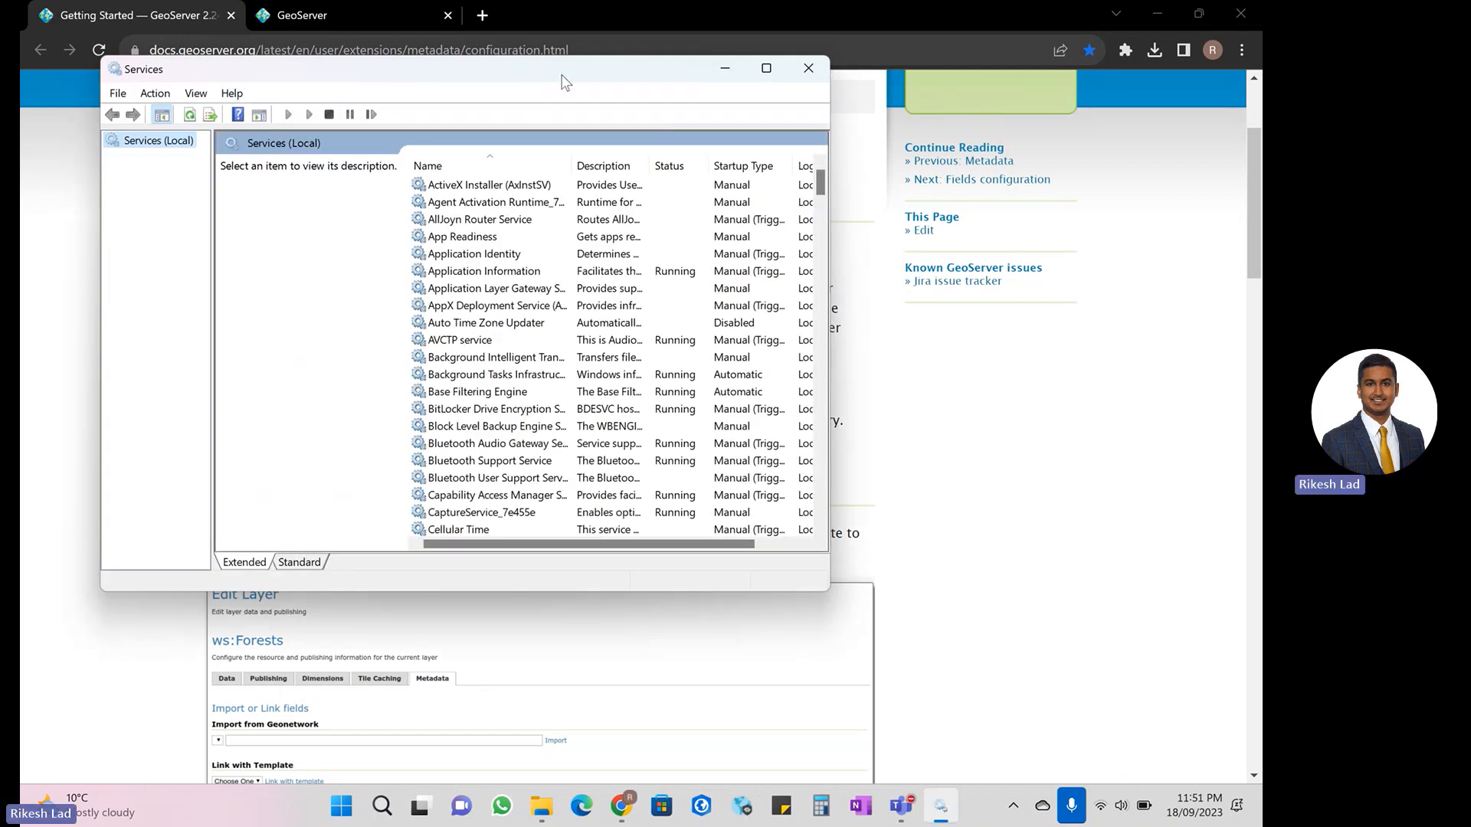
left_click_drag(562, 75, 644, 144)
left_click_drag(859, 602, 950, 643)
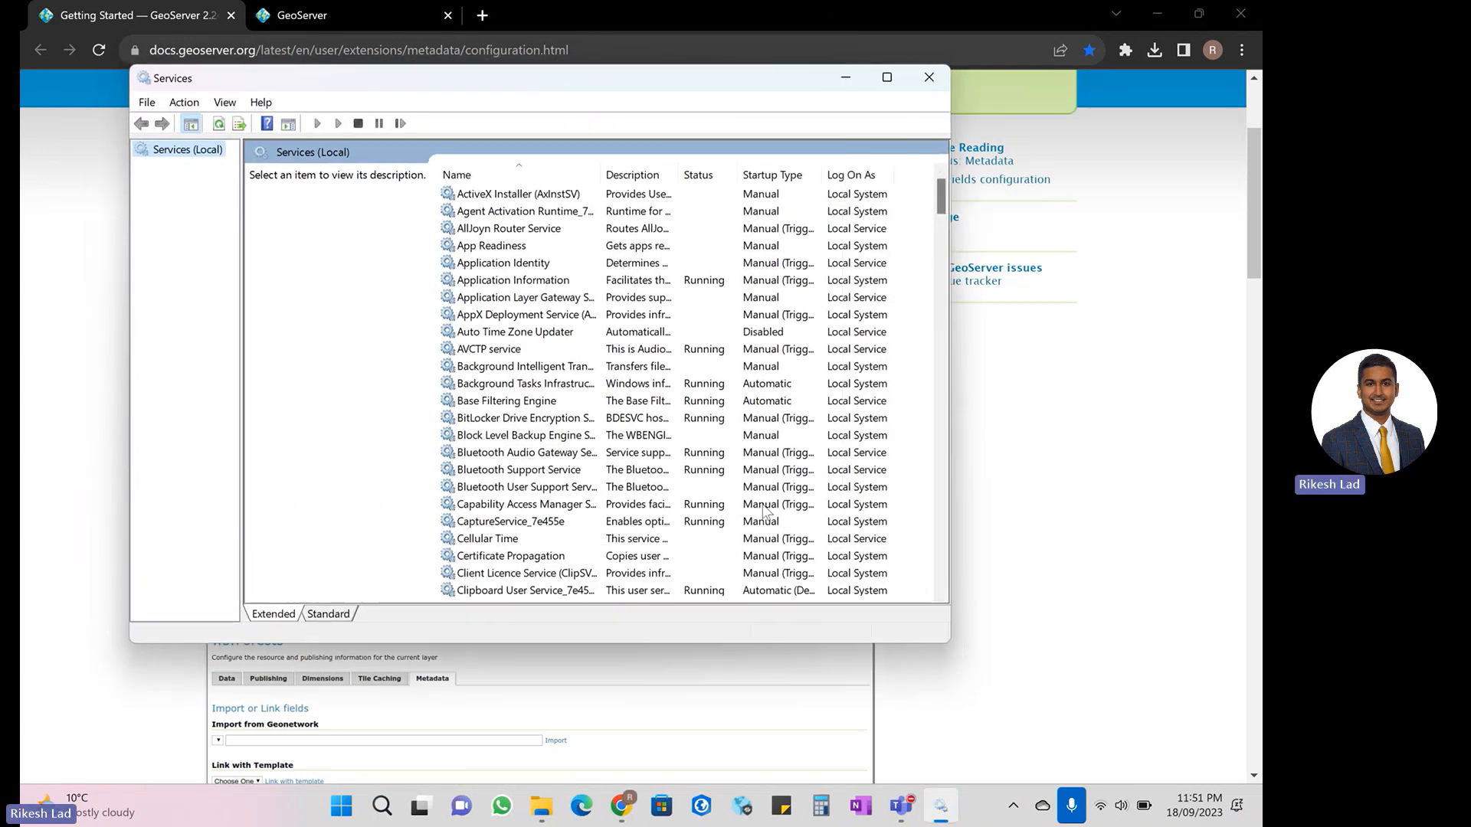
- Locate the GeoServer 2.22.0 service in the list of services and refresh it
scroll(697, 422, "down", 13)
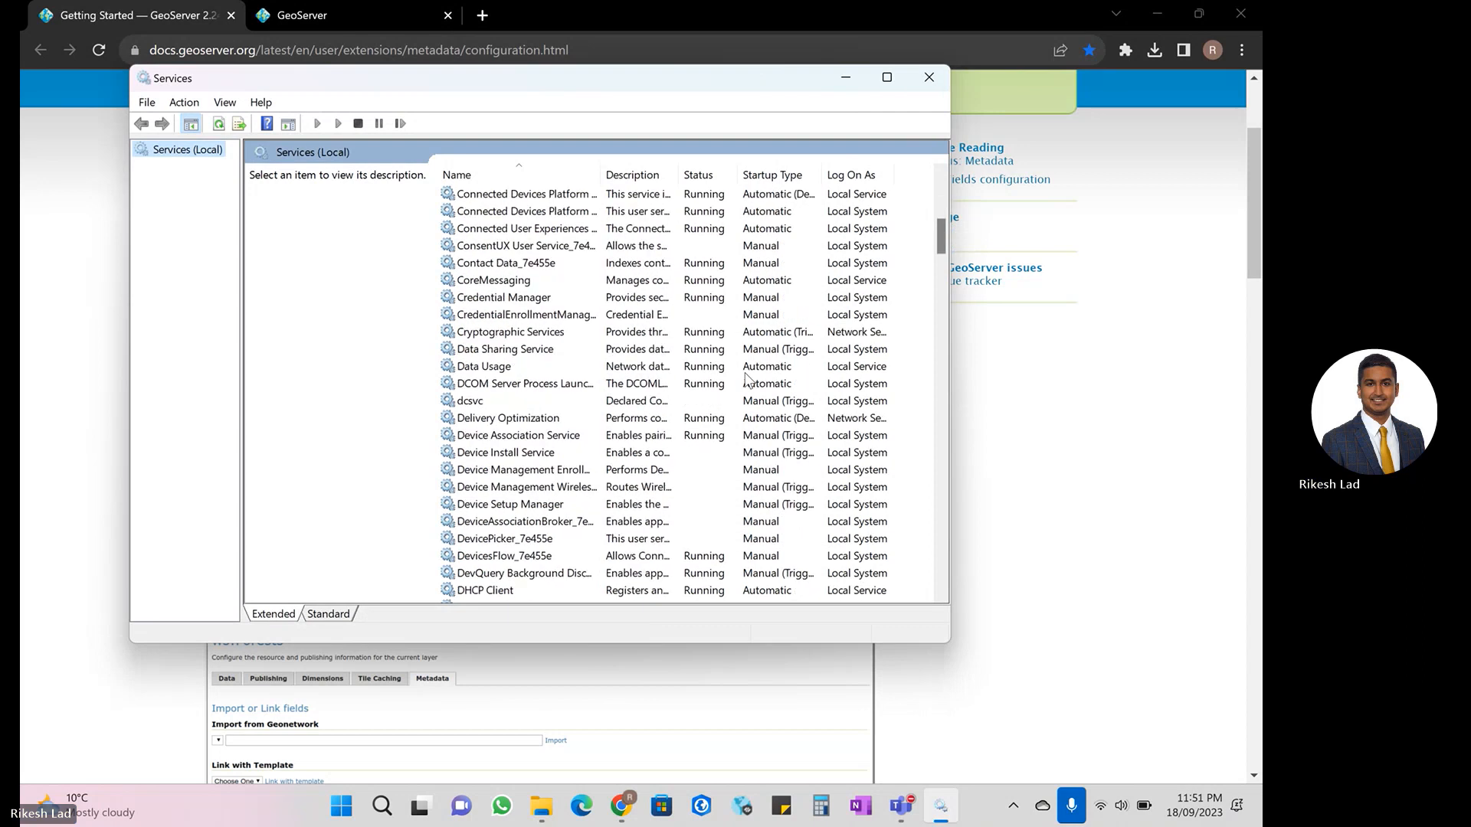
scroll(747, 379, "down", 8)
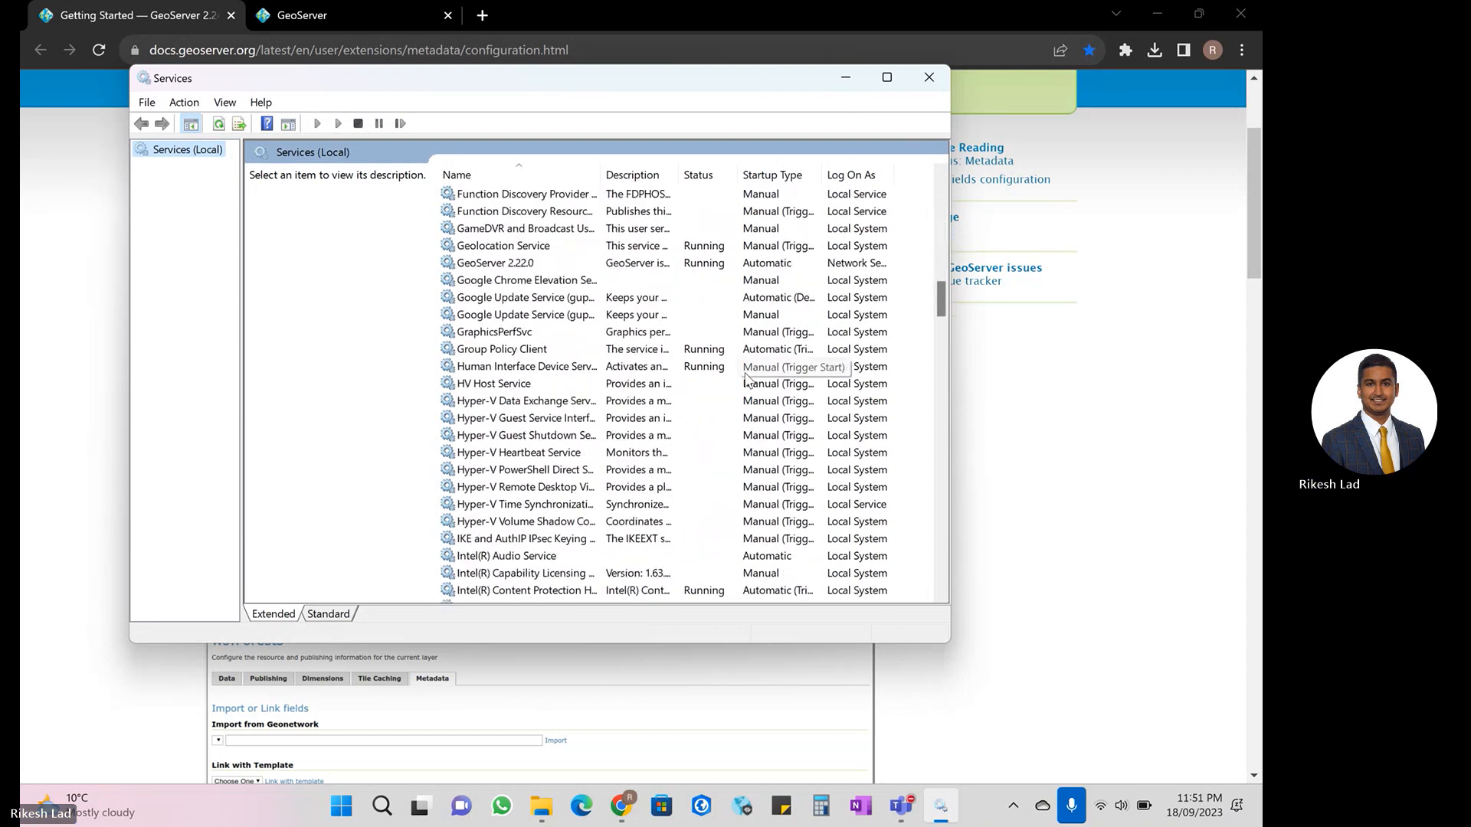
scroll(747, 379, "up", 1)
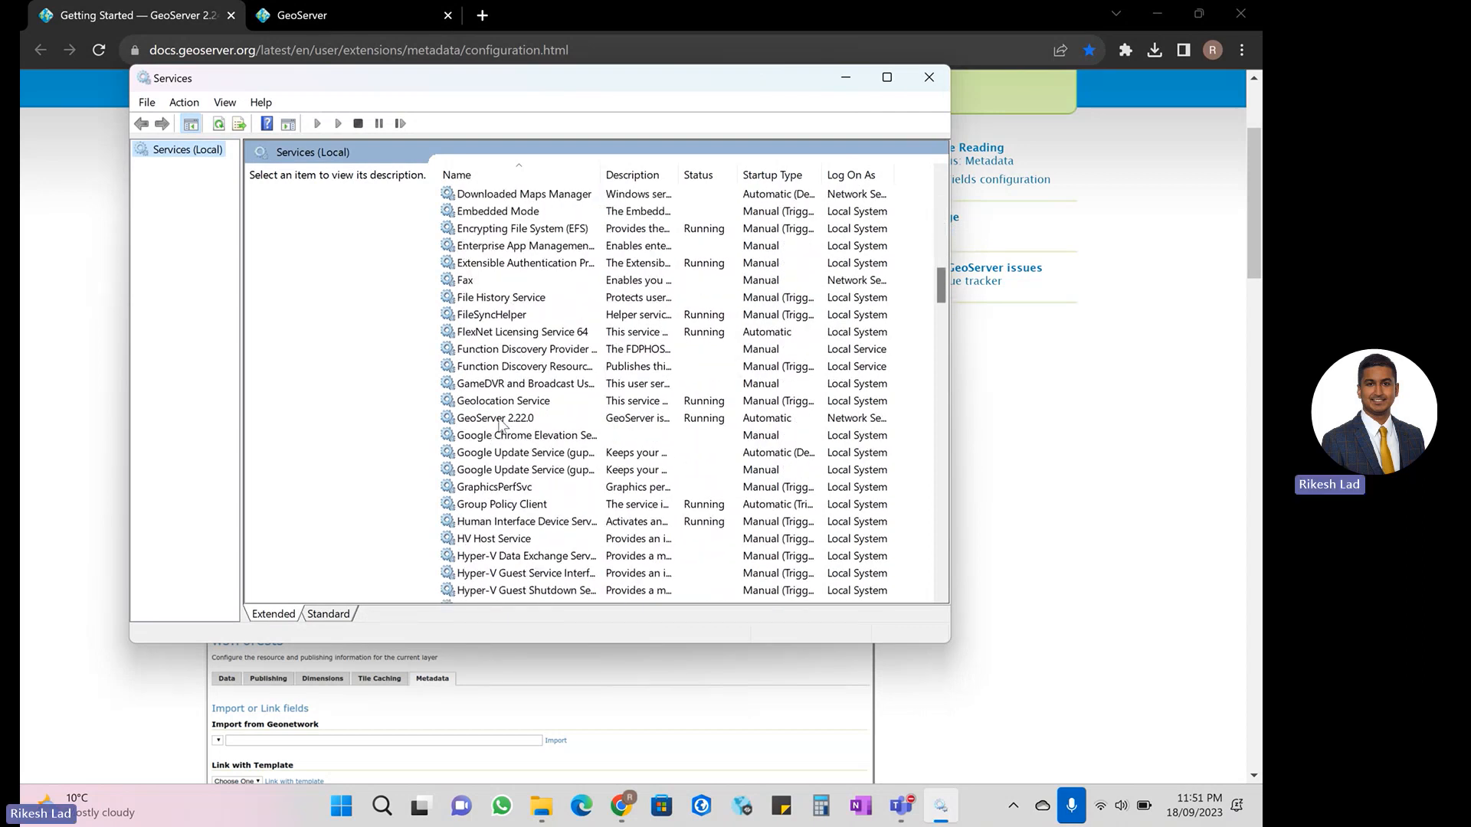
left_click(527, 420)
right_click(527, 419)
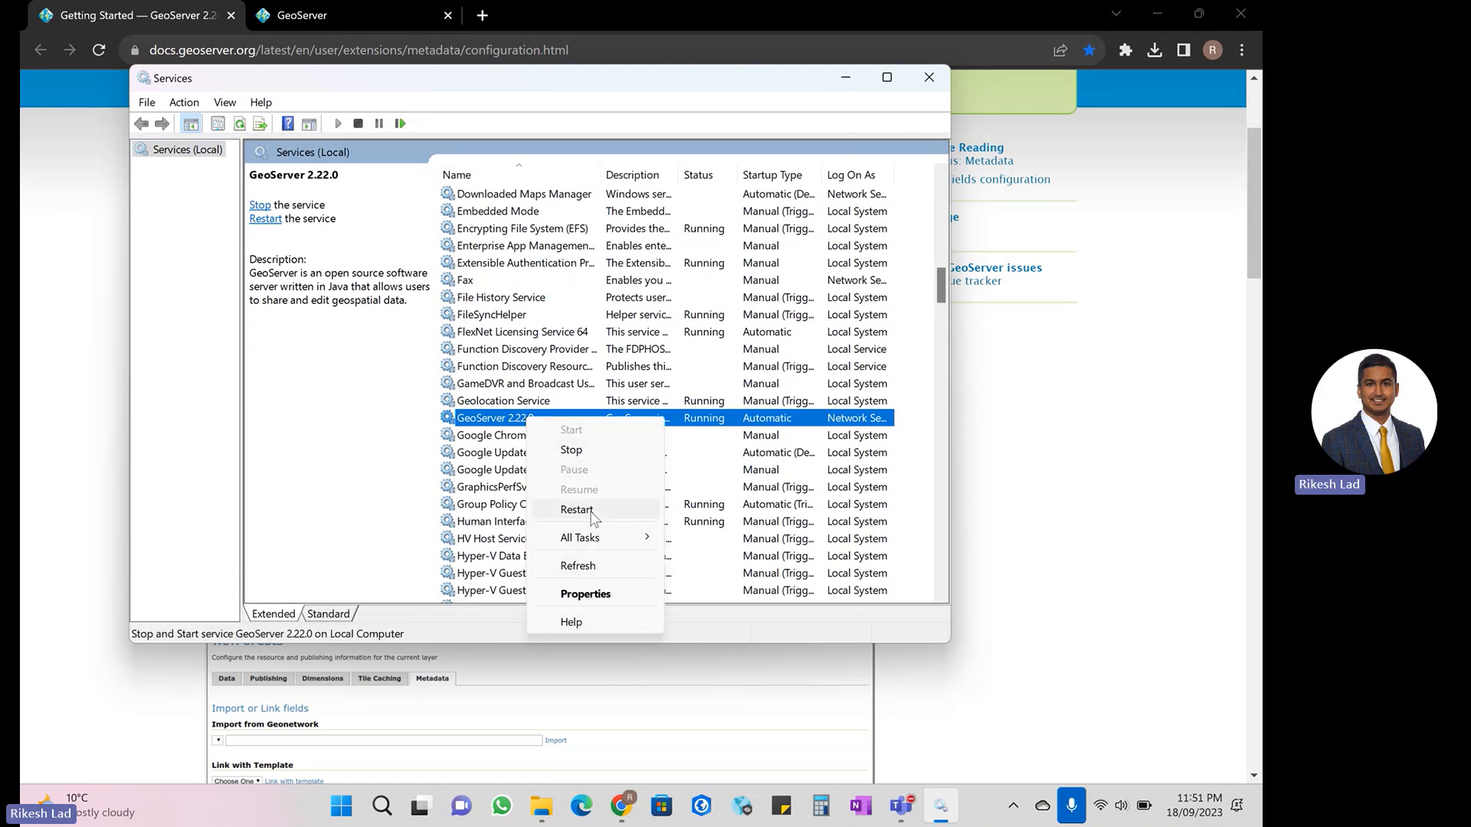
left_click(595, 570)
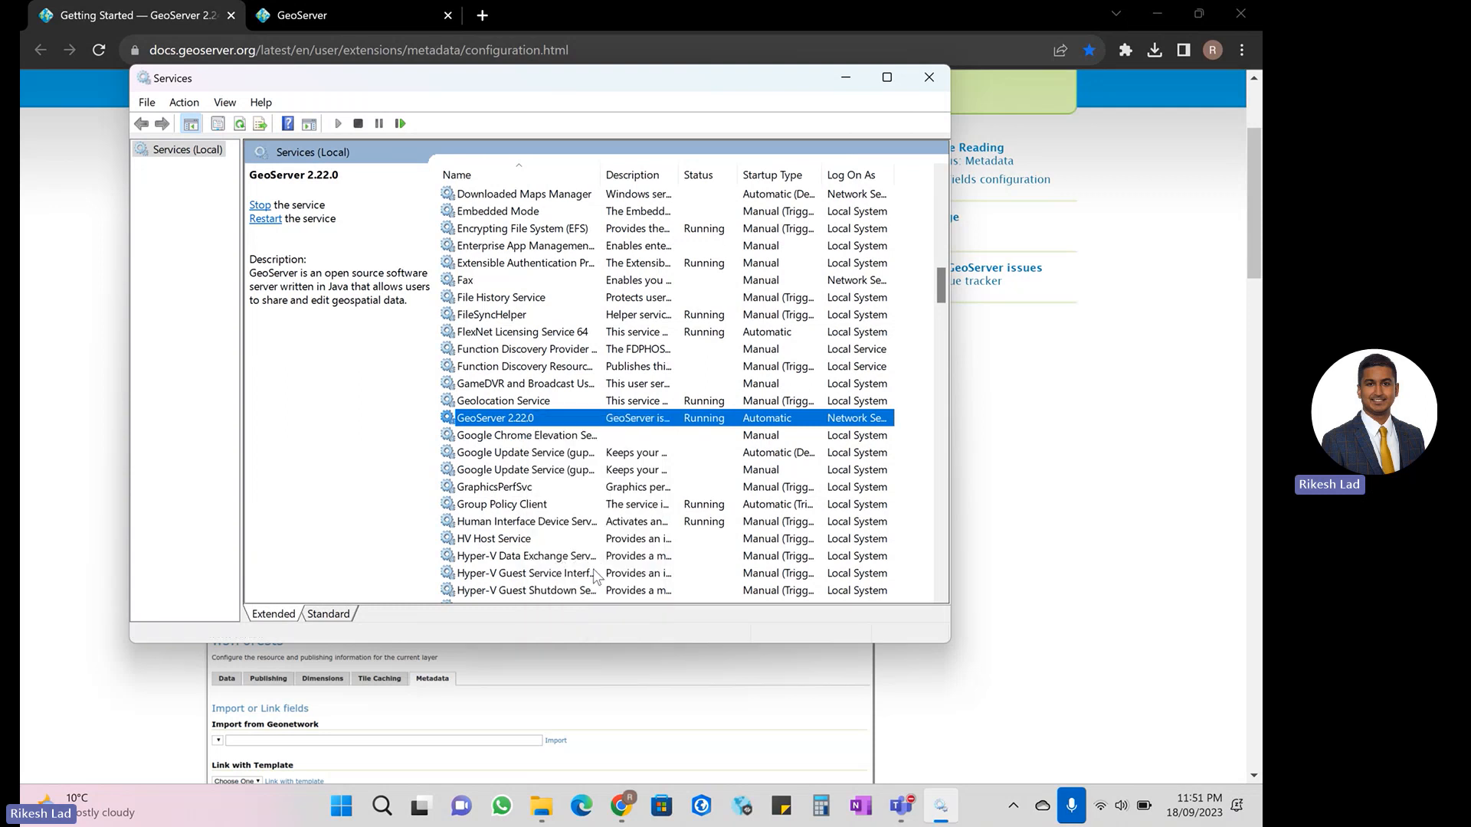
- Minimize Services and open the bookmarked local GeoServer site in a new Chrome tab
left_click(856, 80)
left_click(354, 25)
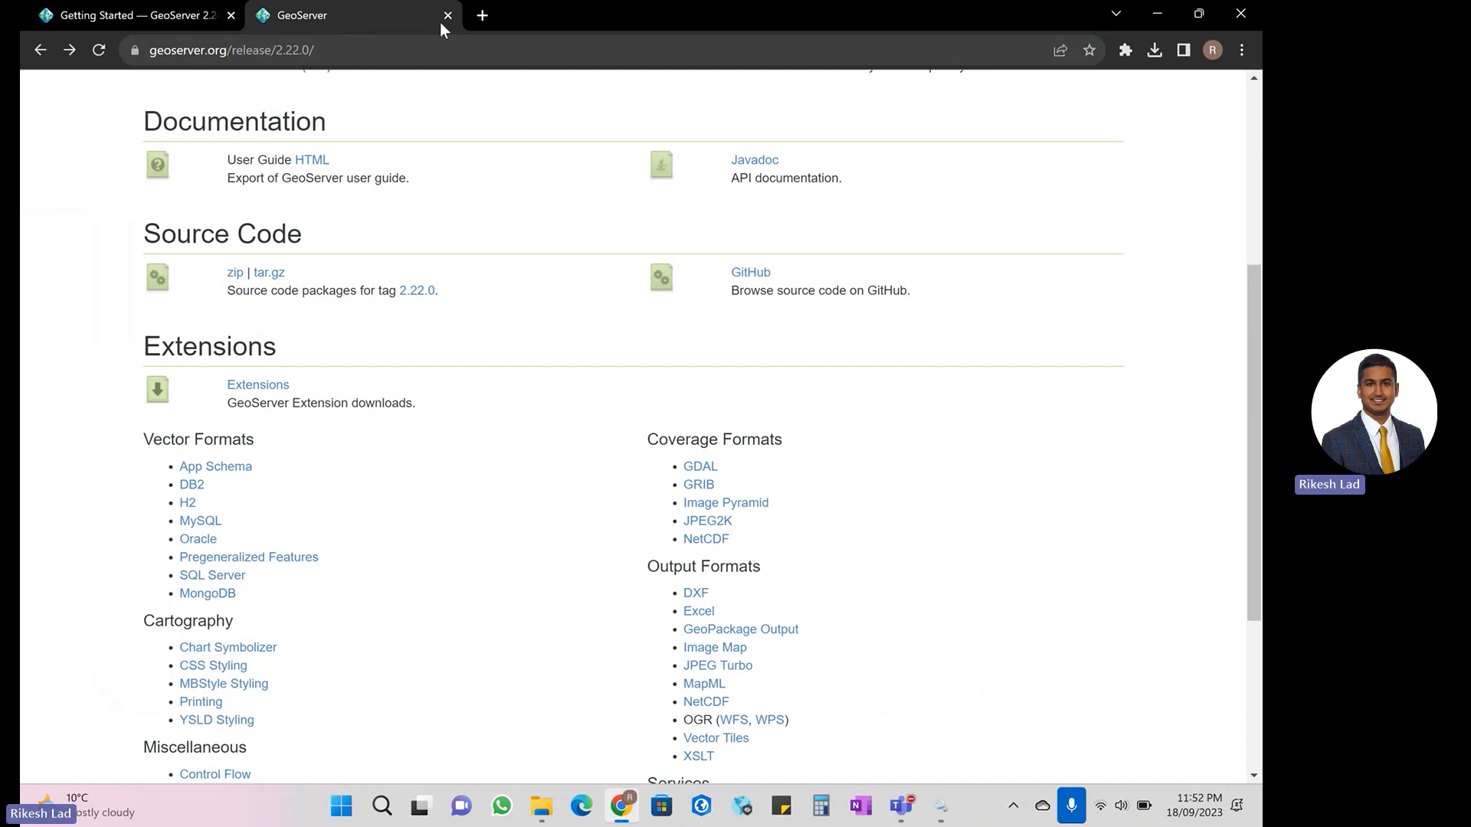
left_click(482, 15)
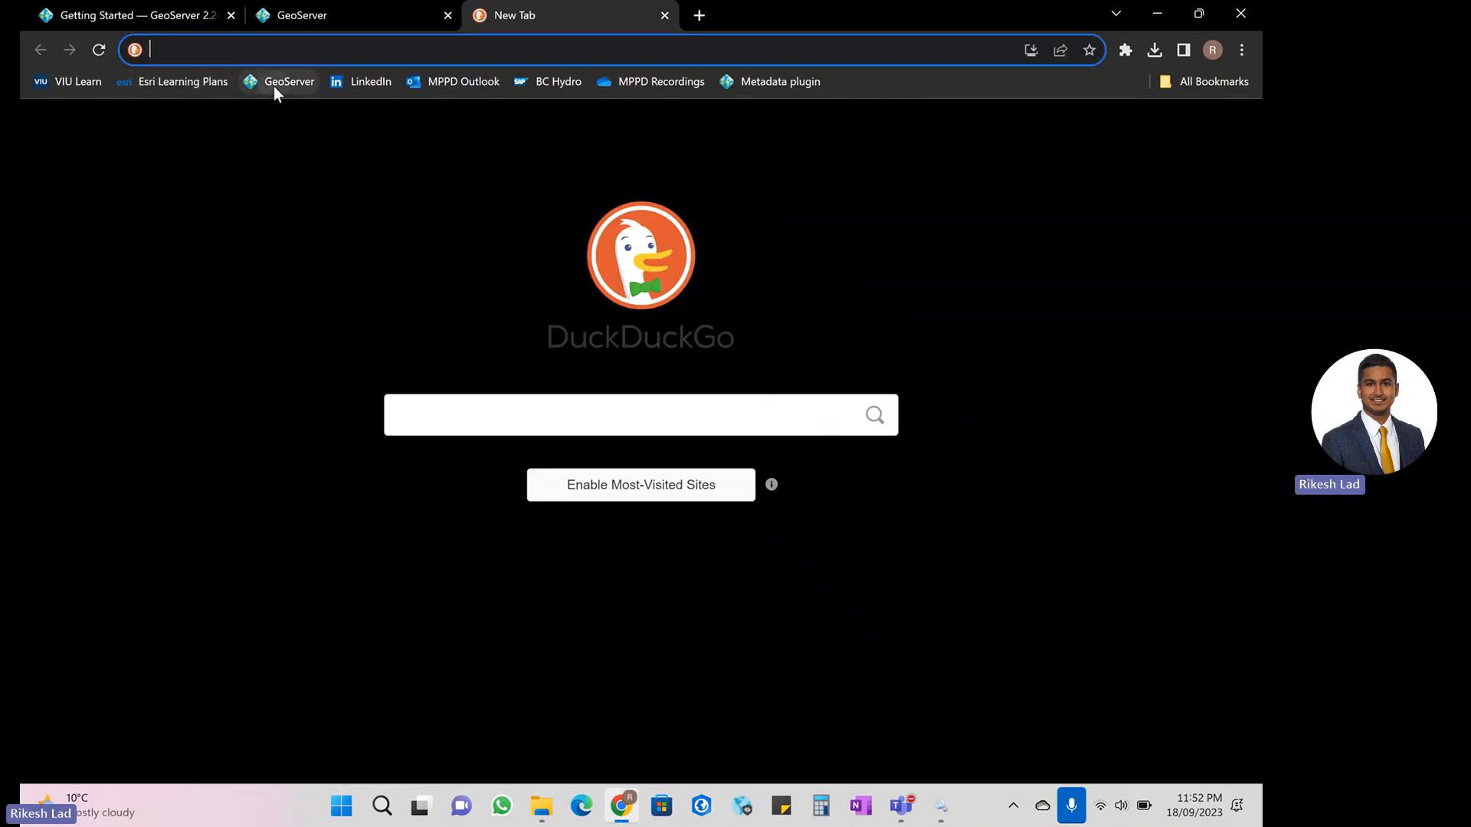
left_click(274, 83)
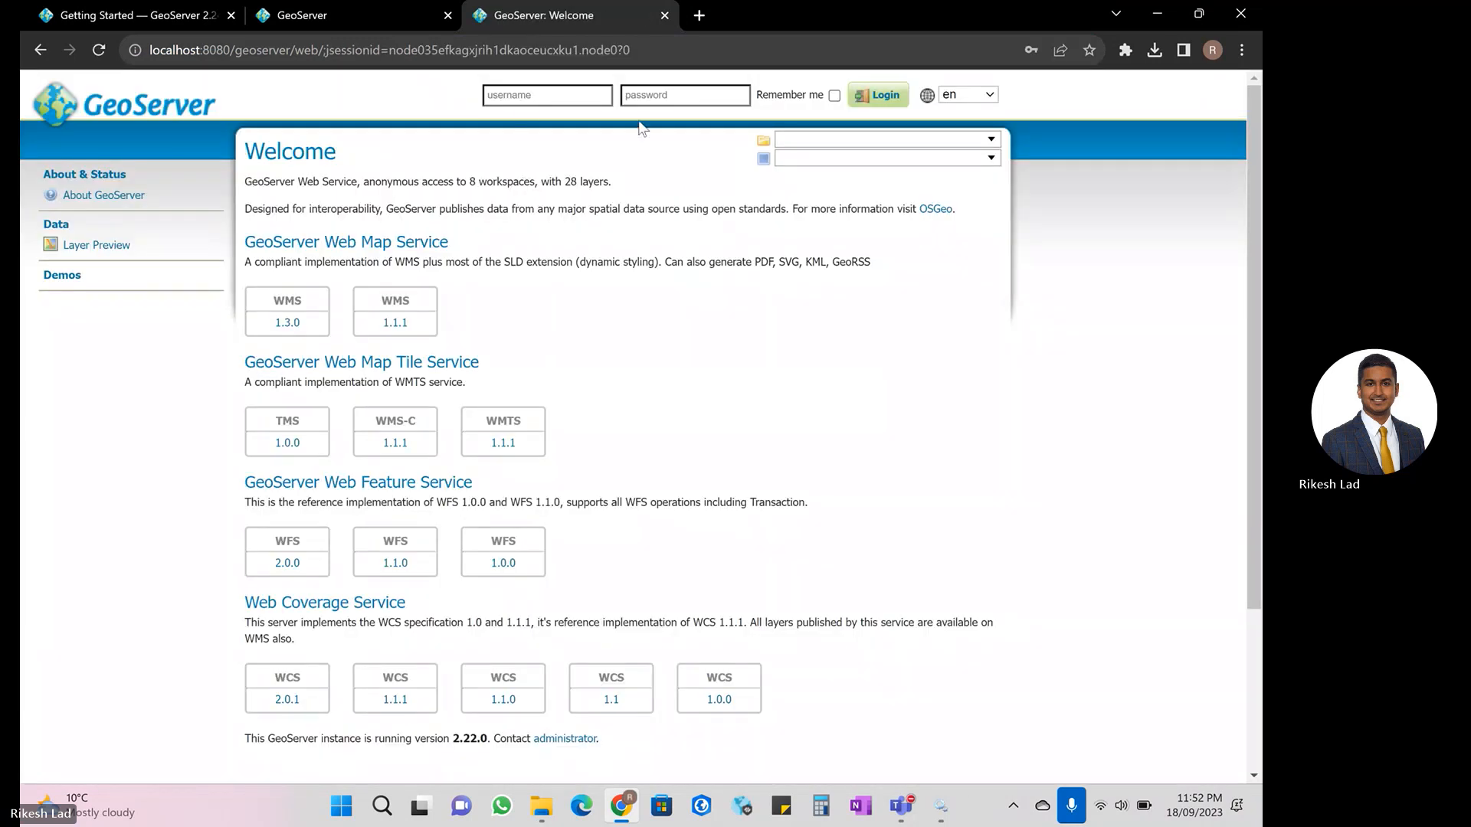
- Log in to GeoServer as admin by filling the username and password with the saved credentials, with Remember me enabled
left_click(527, 97)
key("Return")
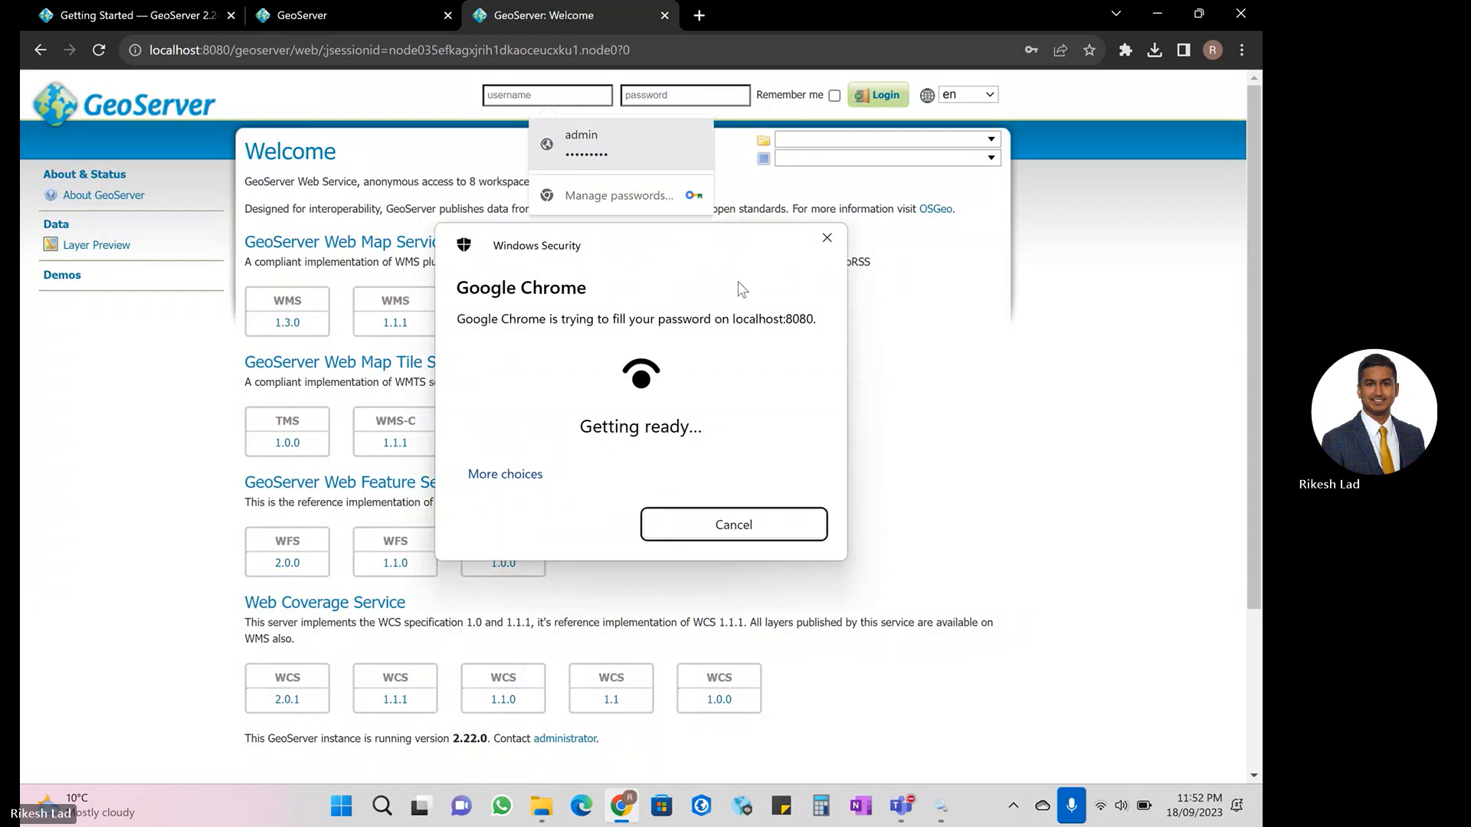
left_click(591, 550)
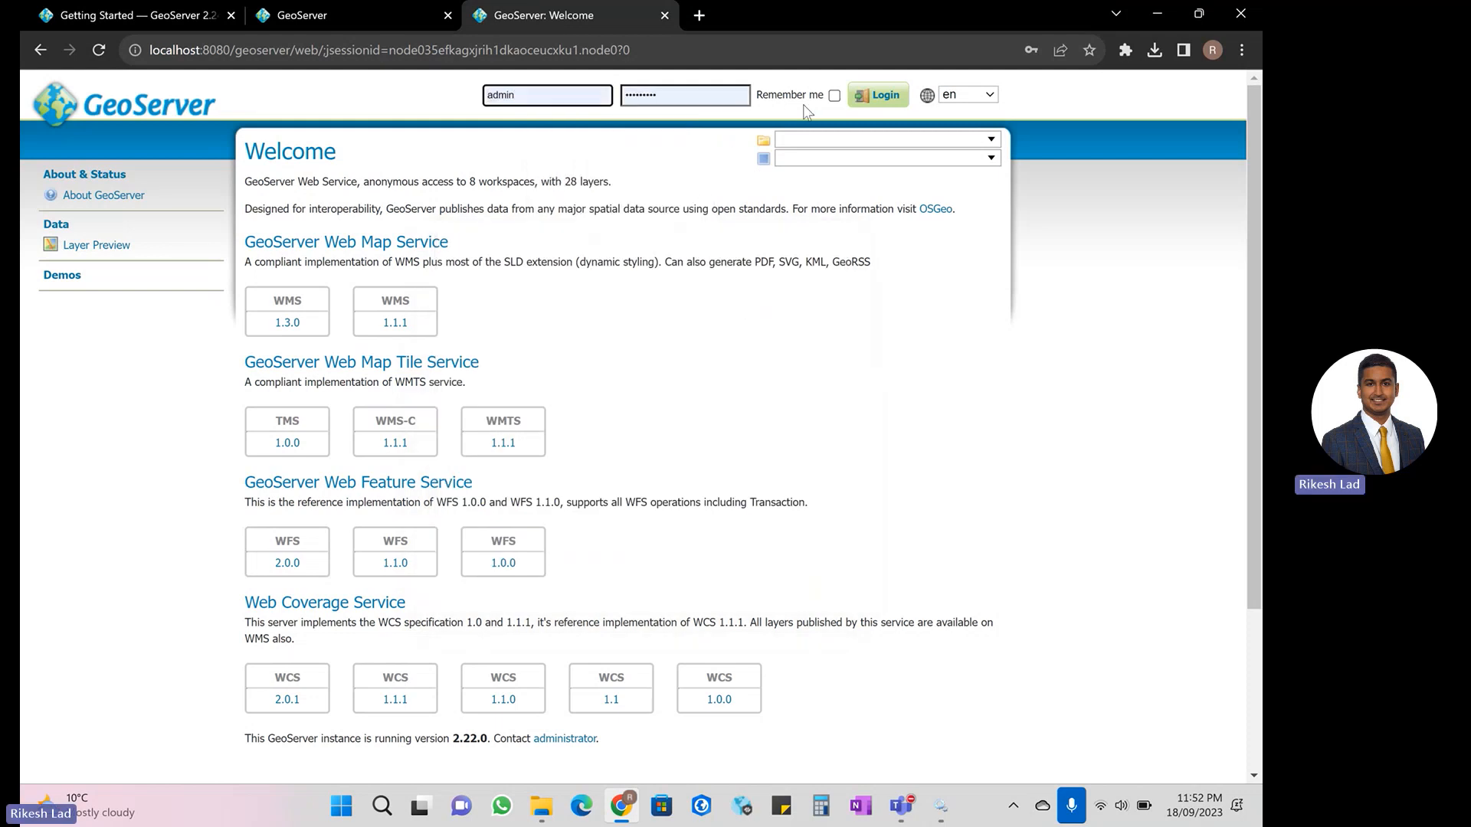
left_click(834, 96)
left_click(866, 100)
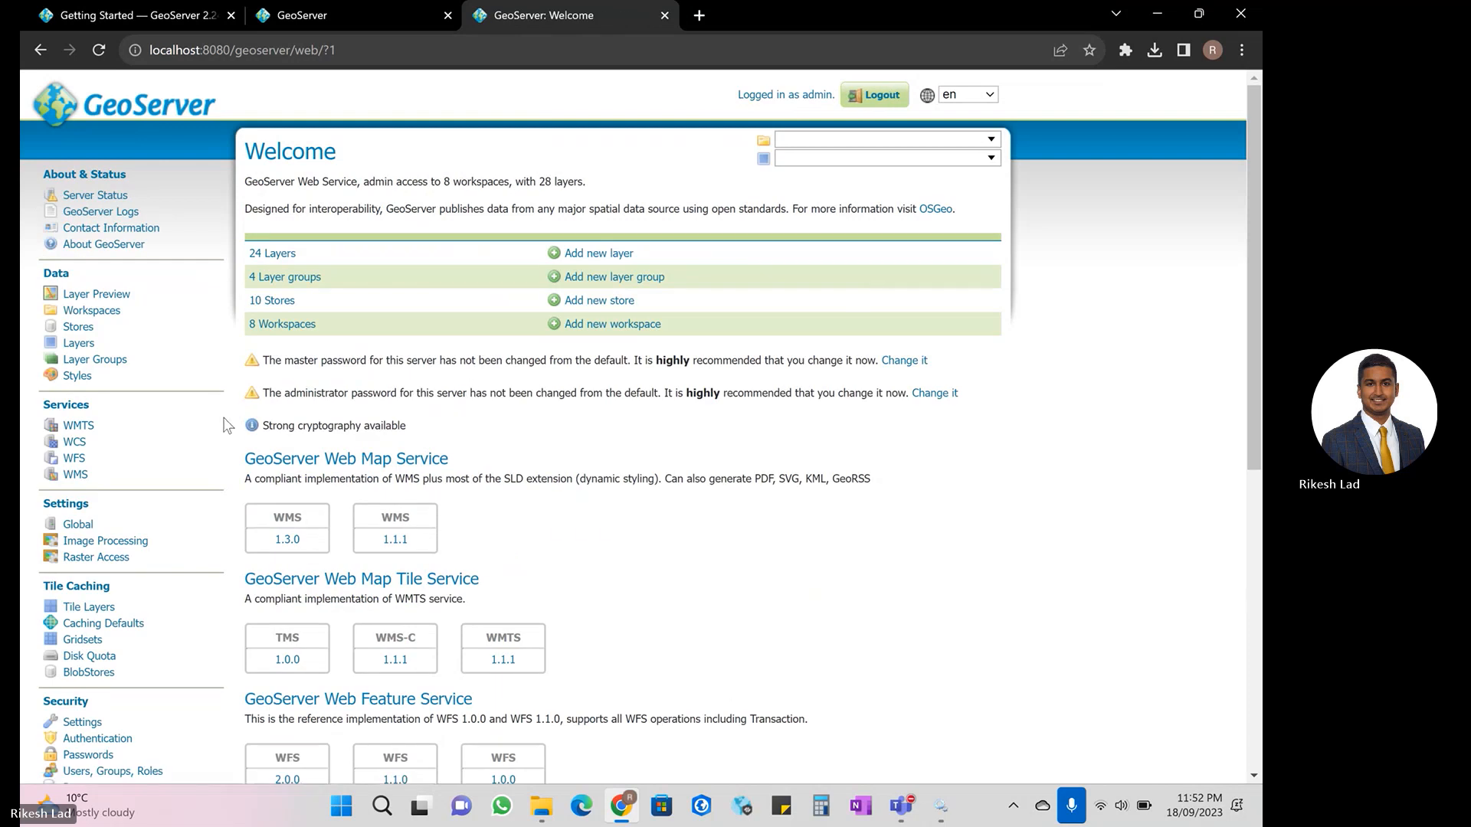
- Open the Manhattan (NY) landmarks layer from the layer list and view its Metadata settings
left_click(93, 345)
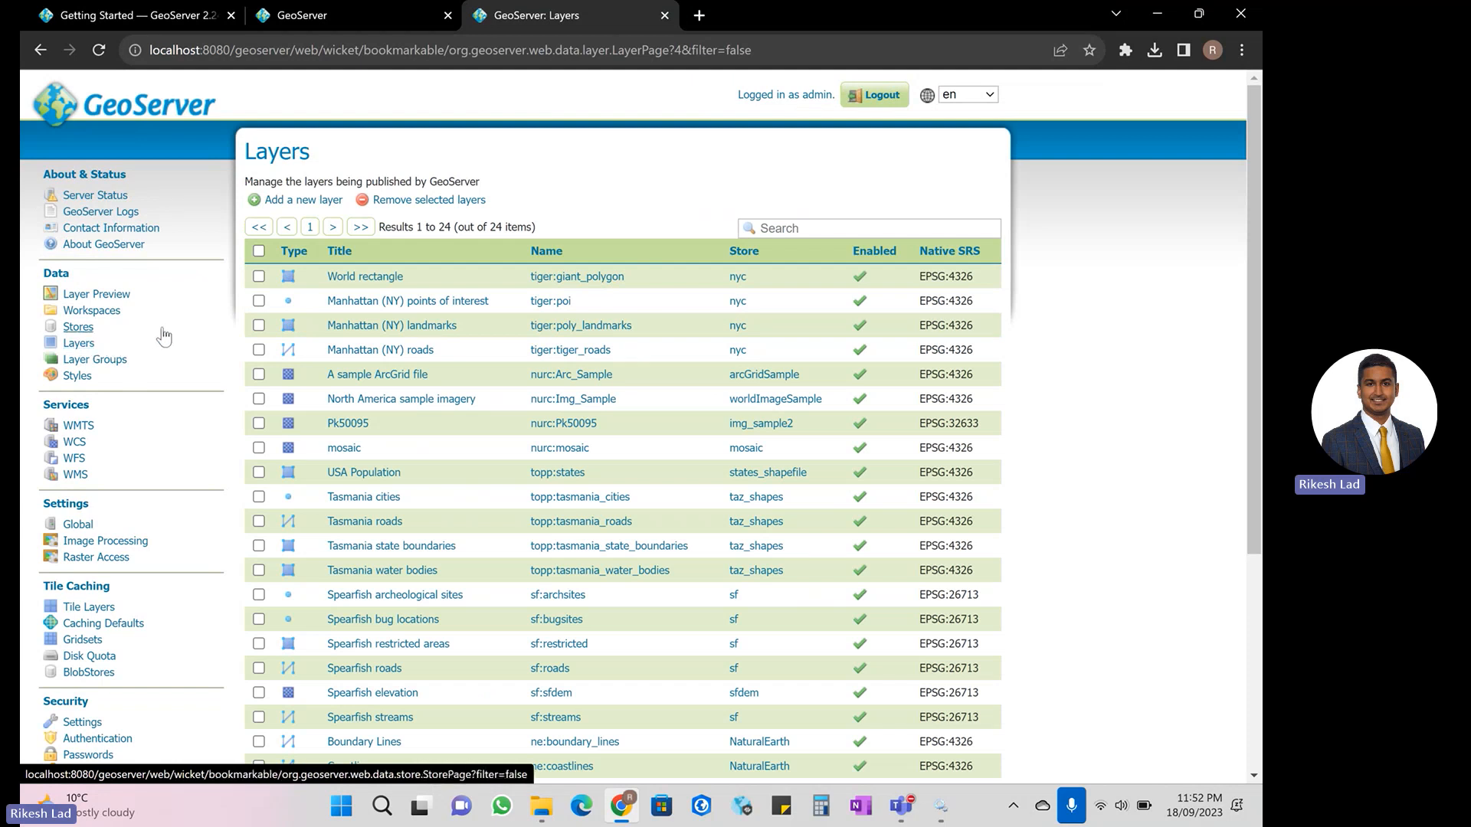
left_click(377, 329)
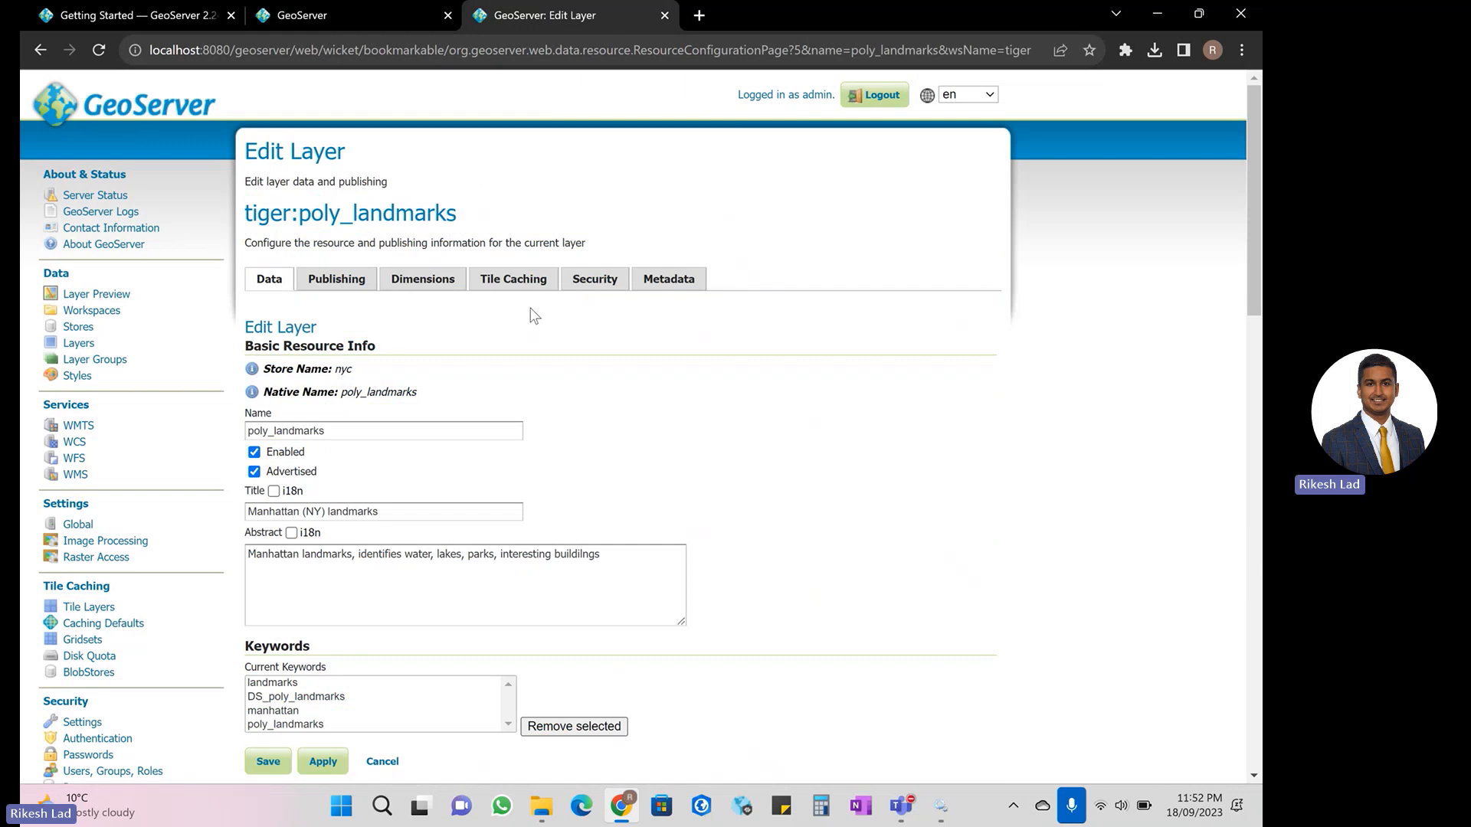
left_click(671, 281)
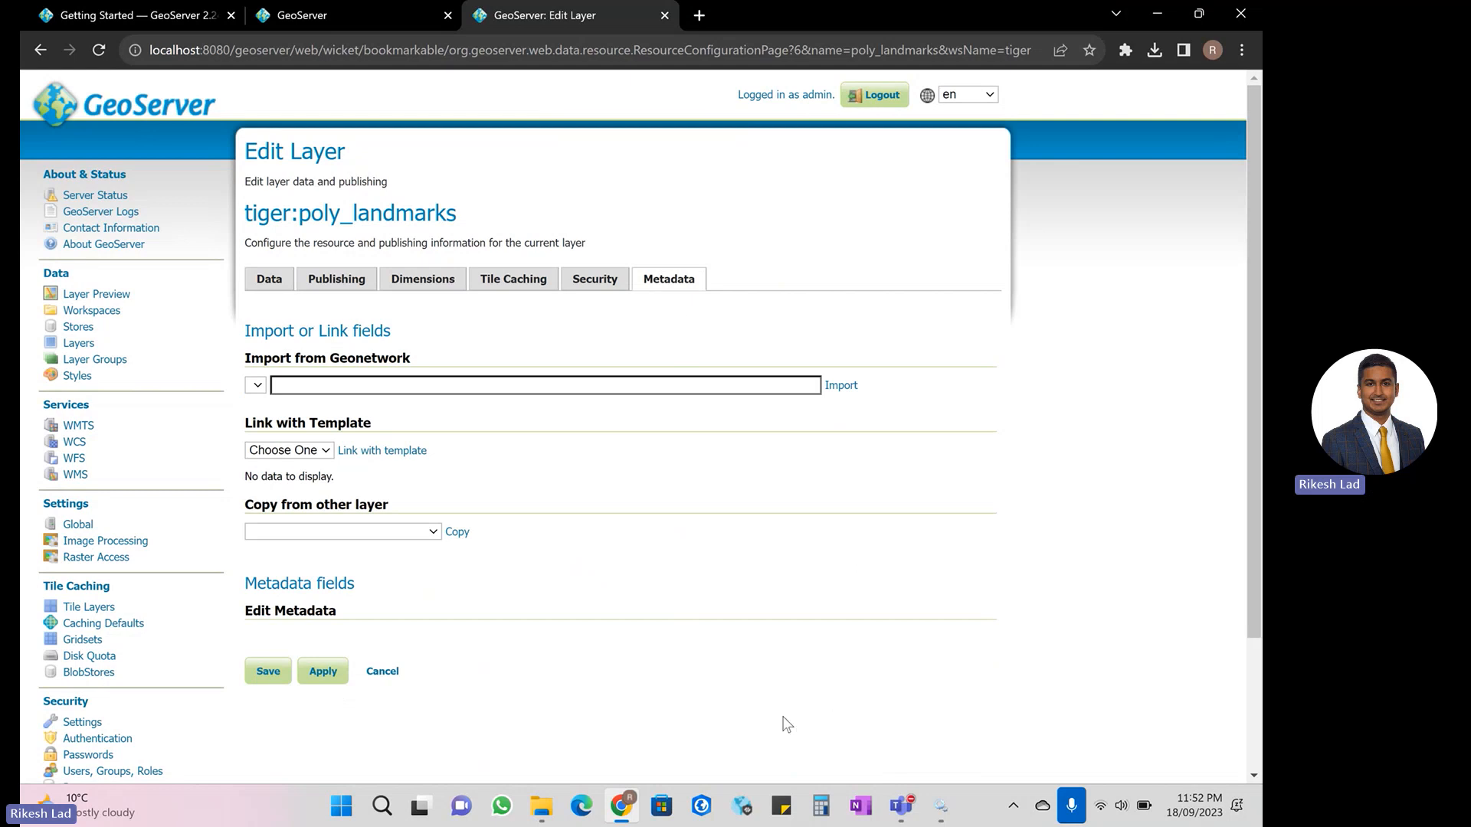
- Compare the Metadata extension's installation guide with the GeoServer 2.22.0 entry in Services and the poly_landmarks layer's Metadata settings, finishing on the guide
left_click(317, 21)
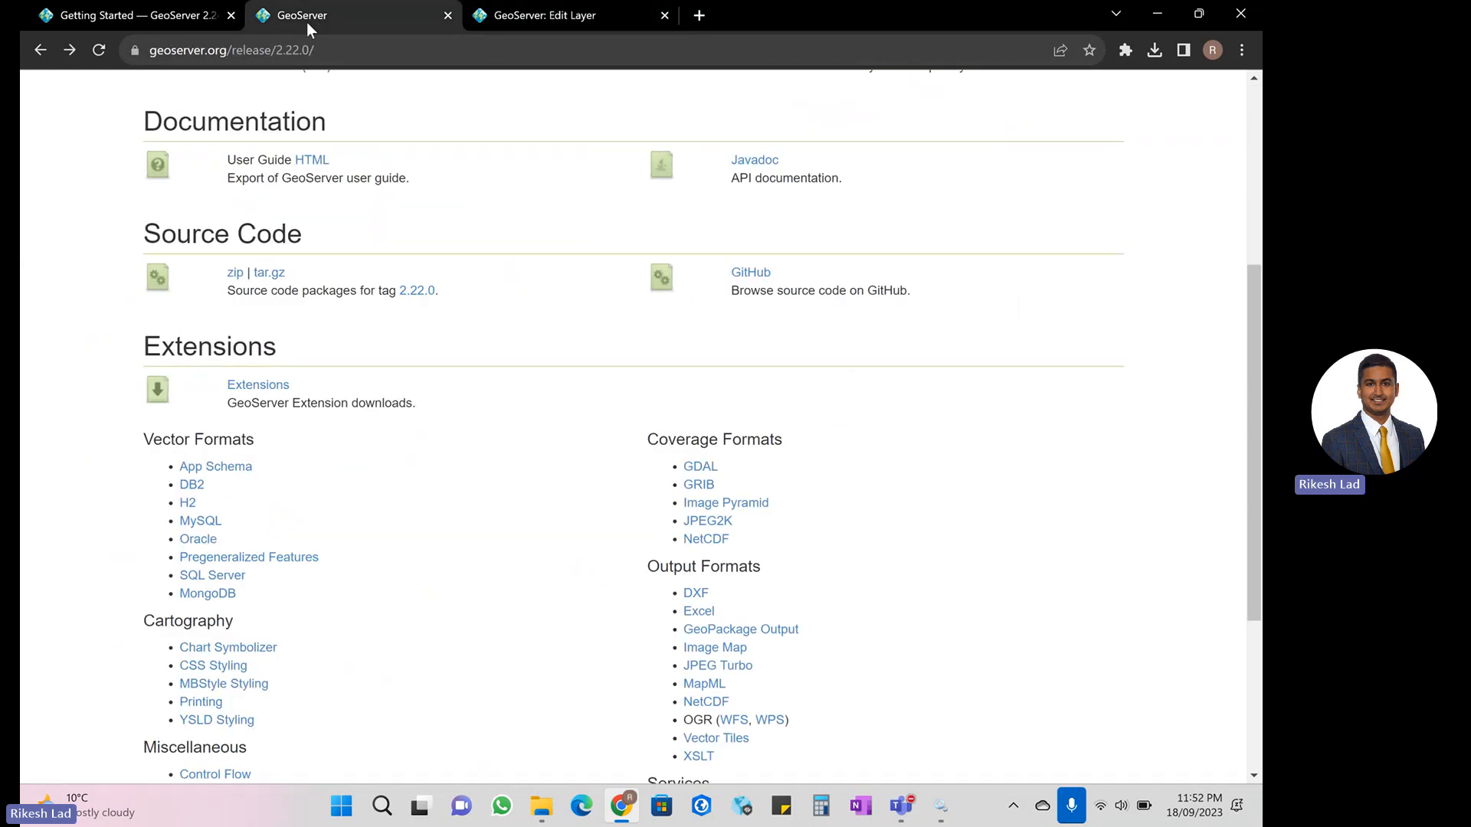
left_click(183, 25)
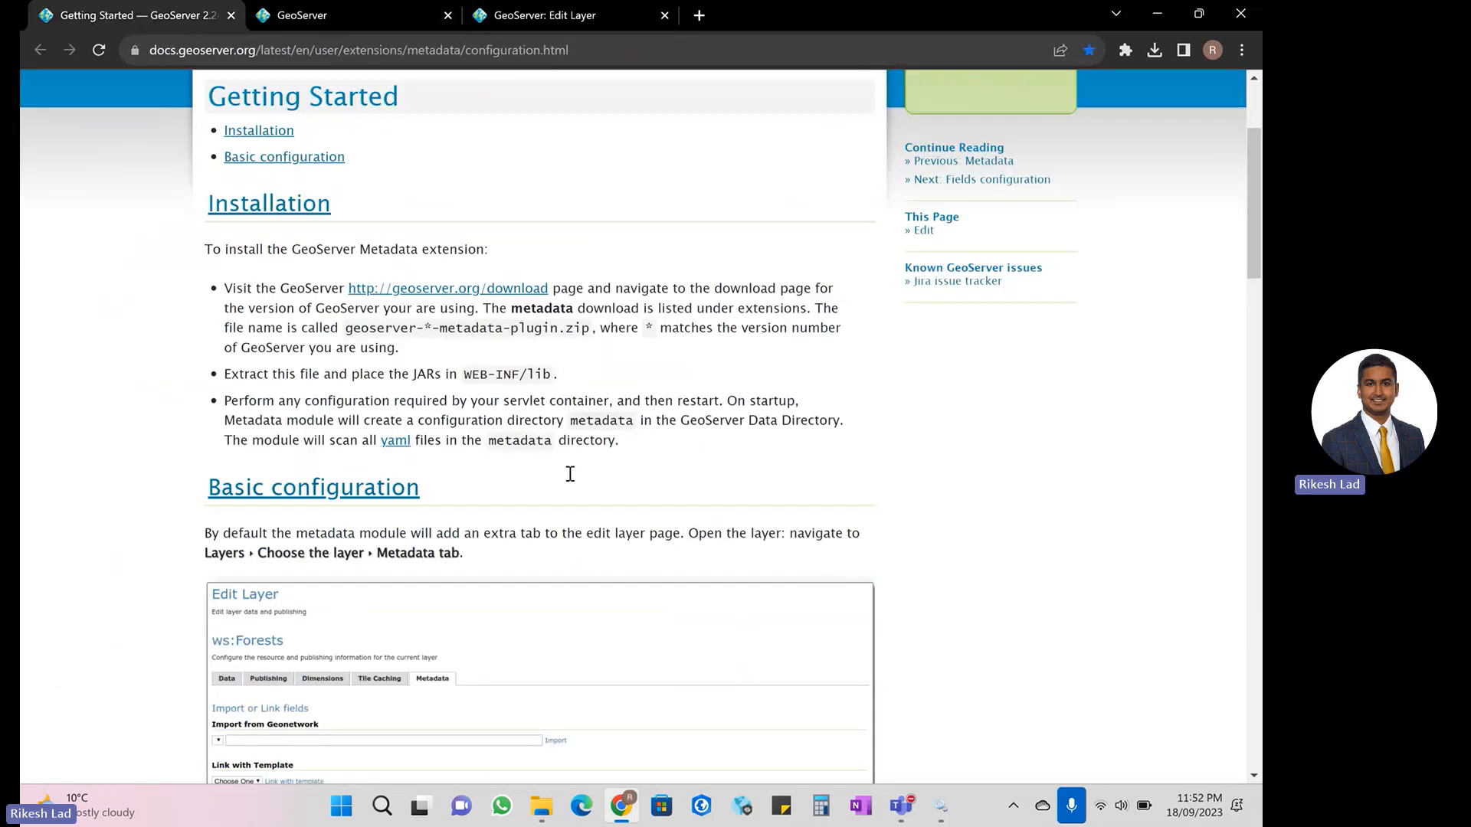
left_click(940, 808)
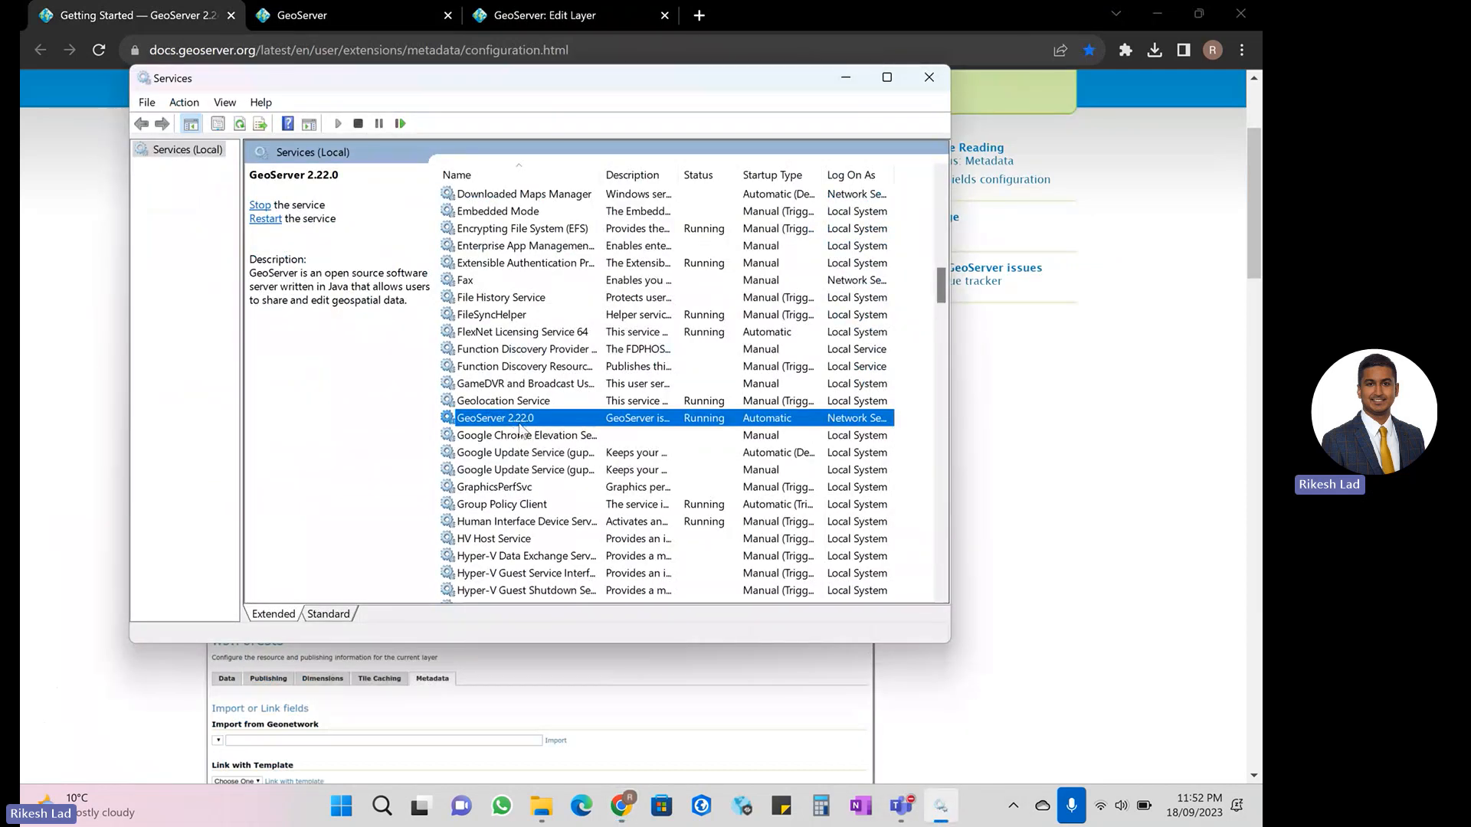
left_click(1061, 364)
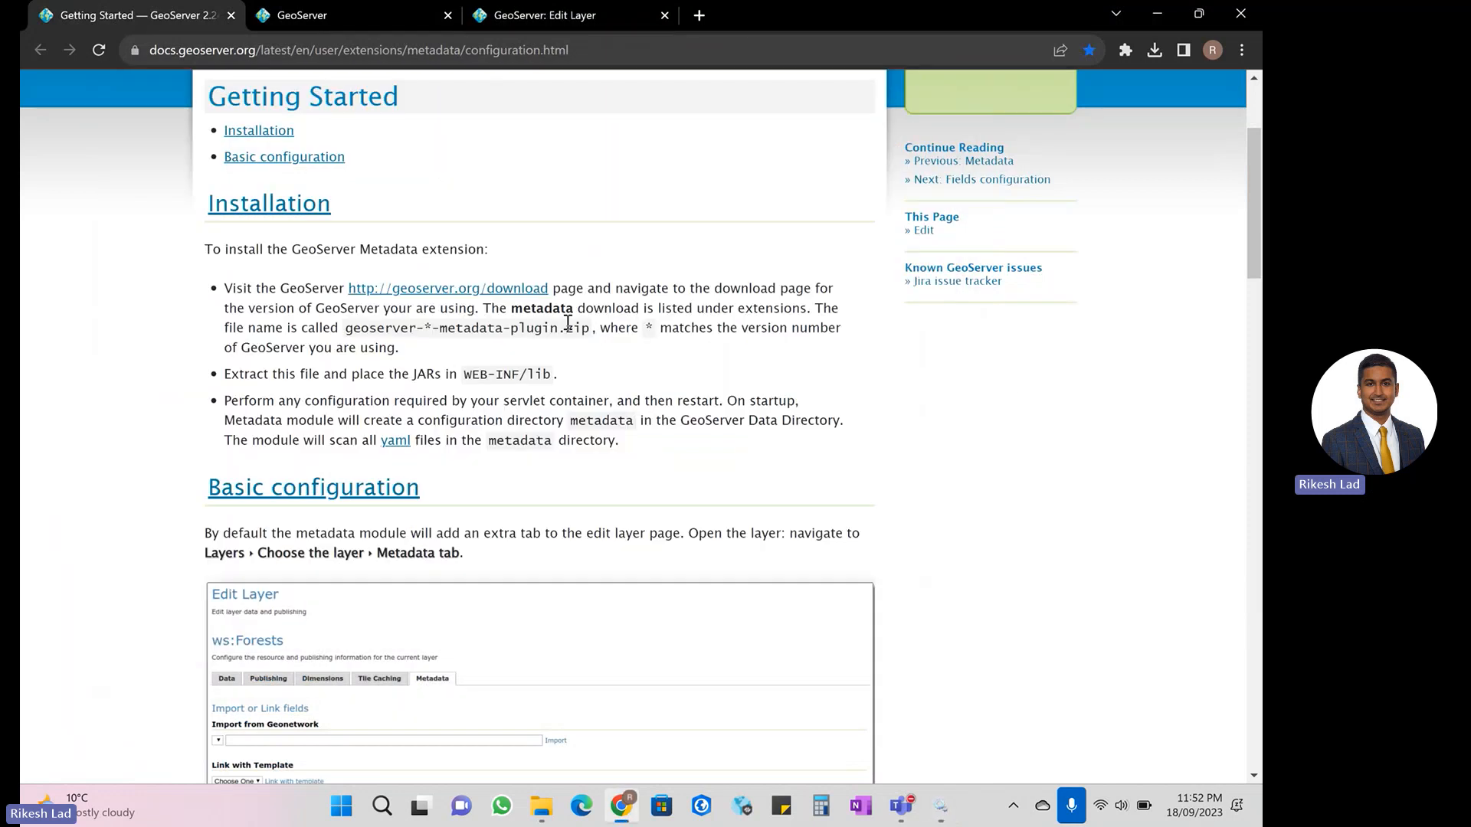
left_click(554, 17)
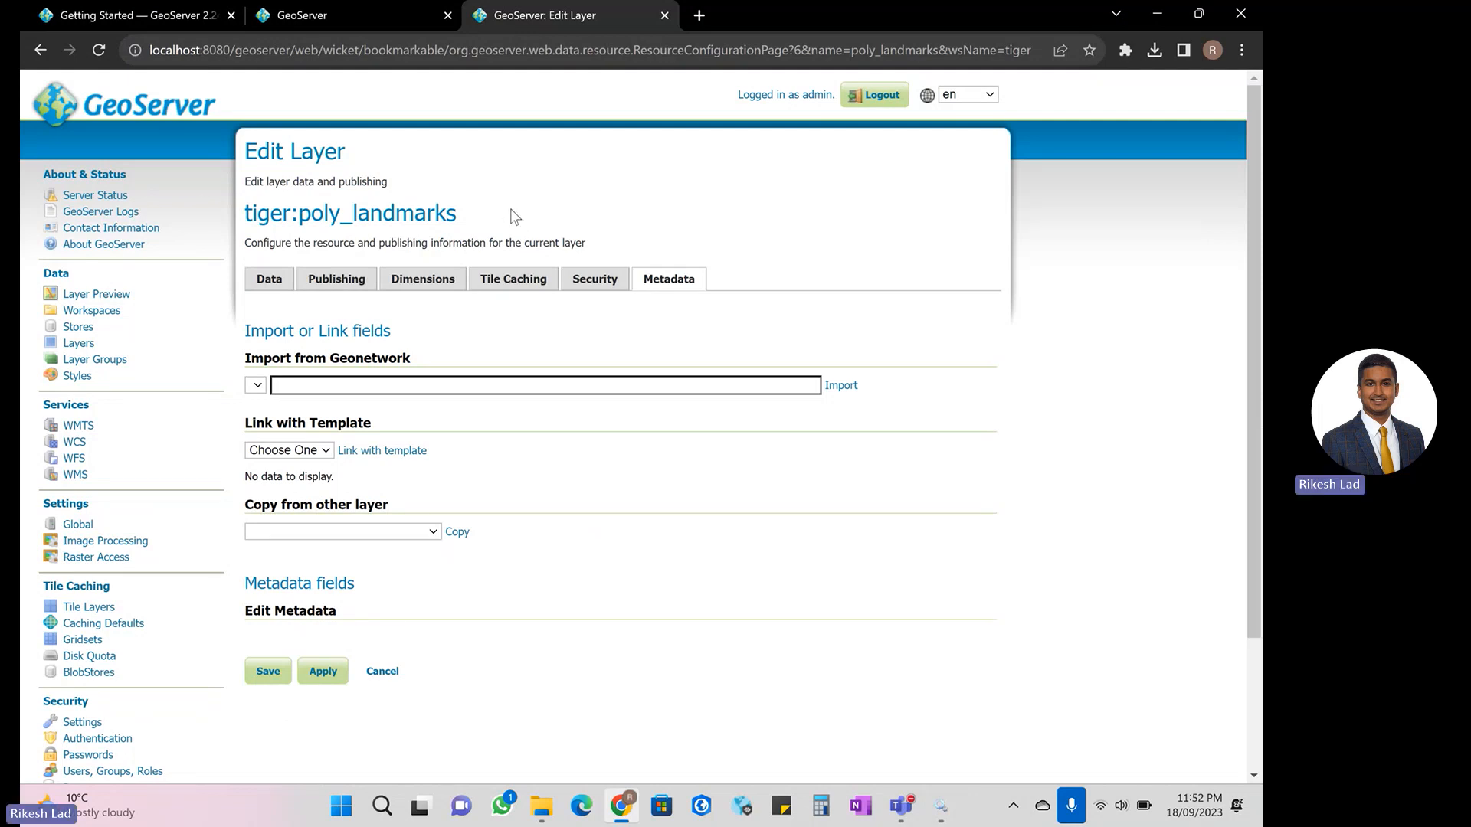
left_click(941, 806)
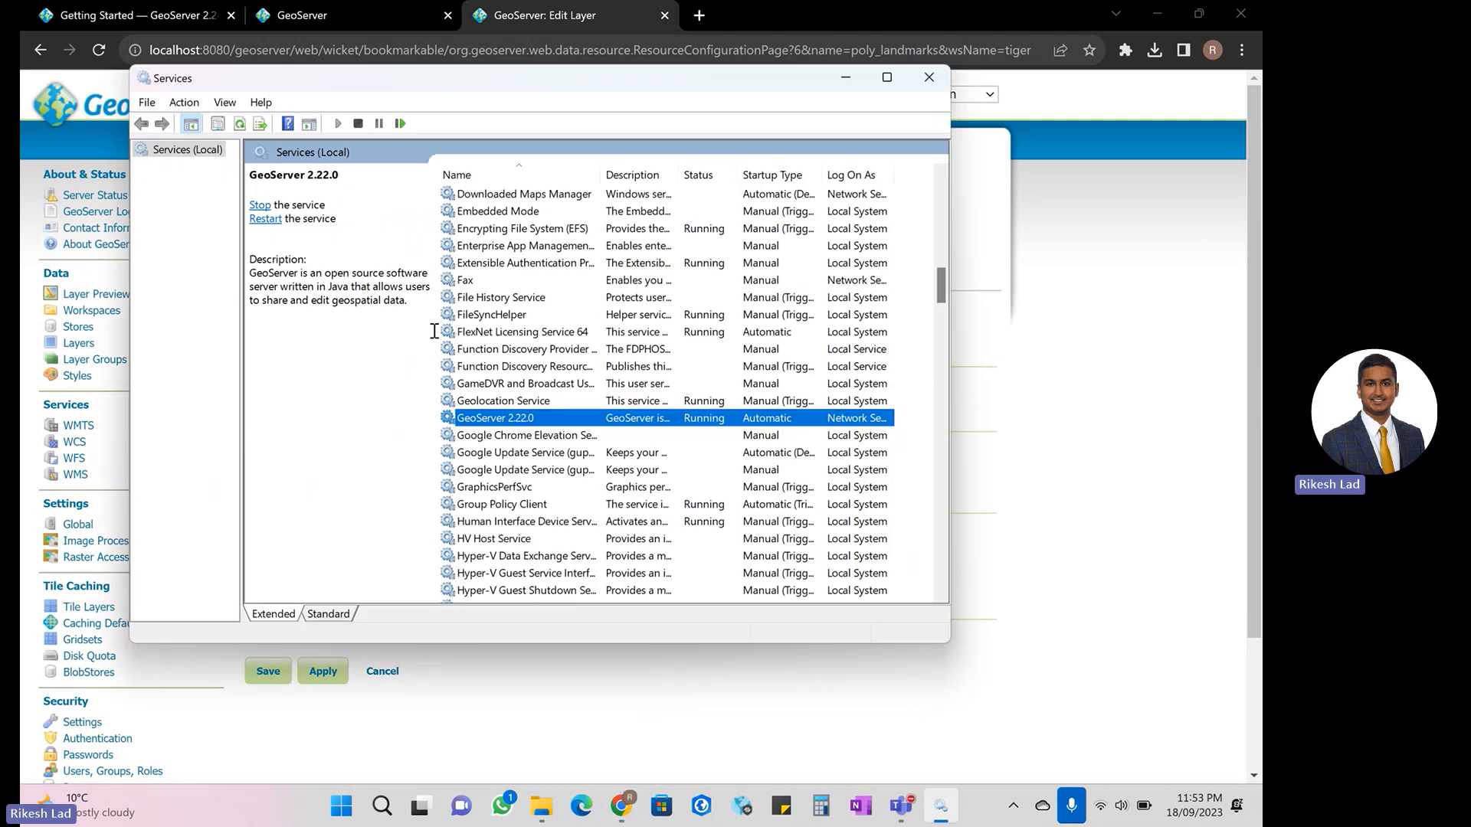
left_click(1061, 362)
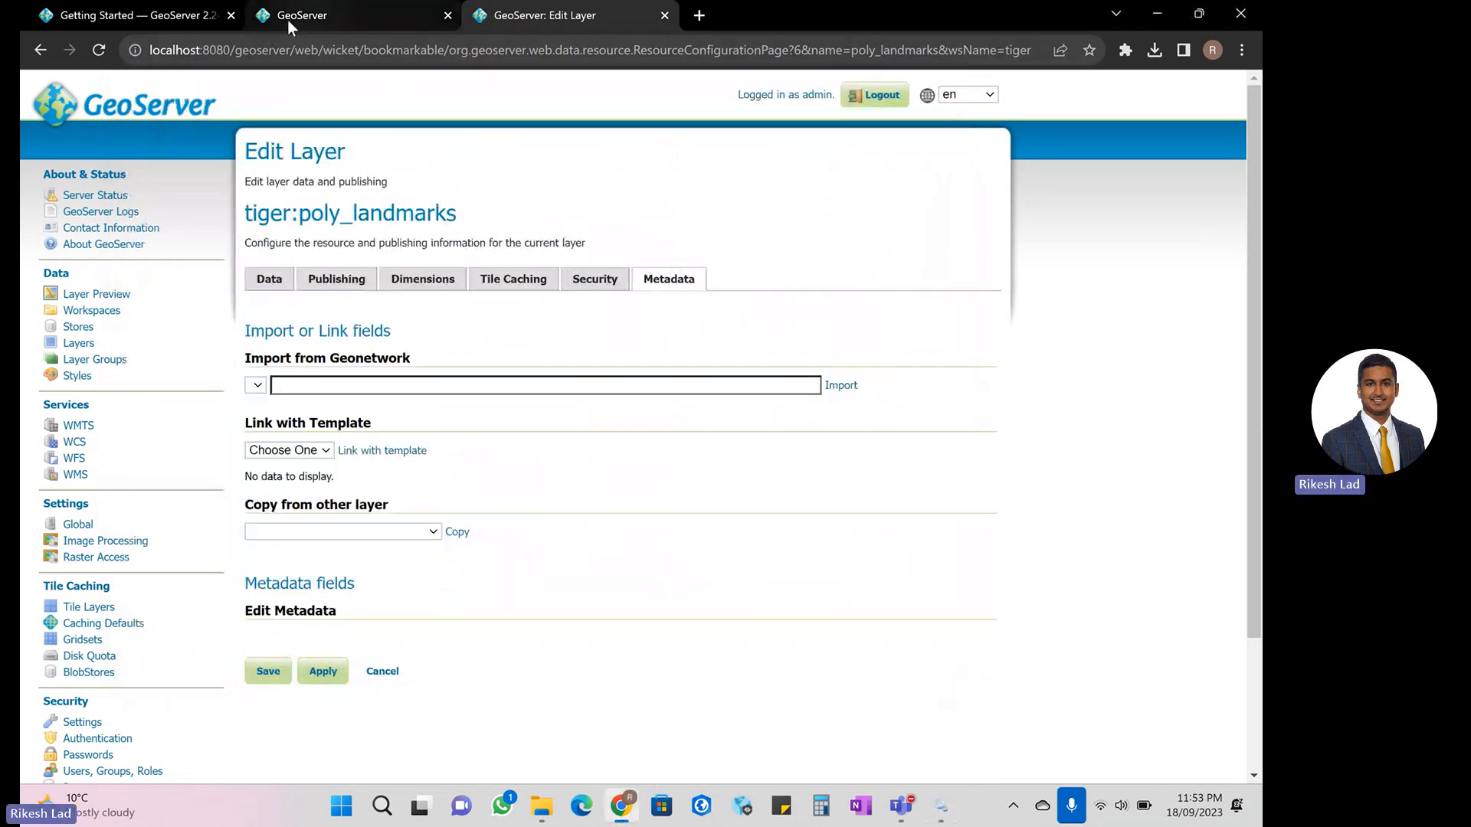
left_click(197, 21)
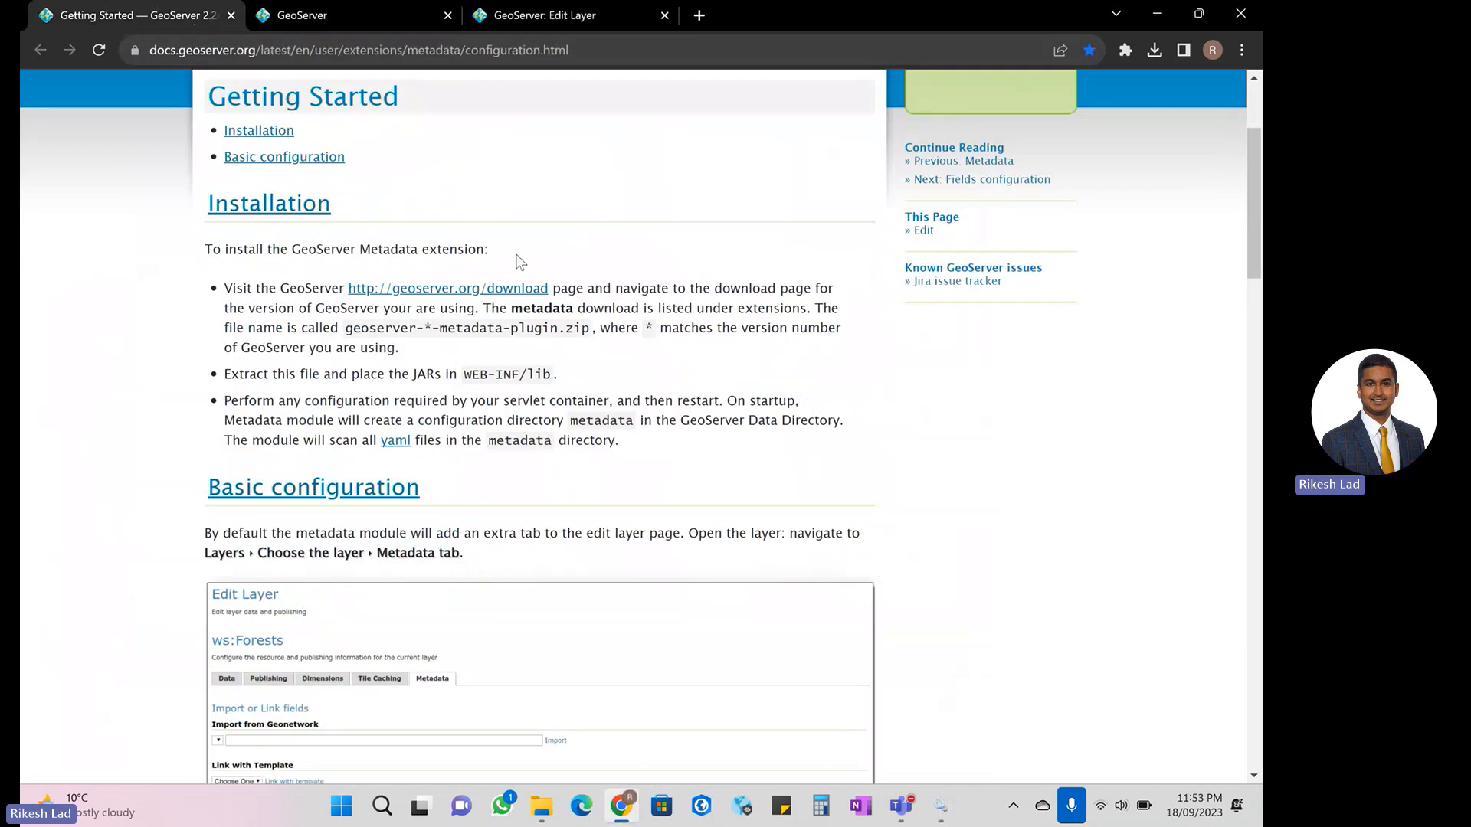